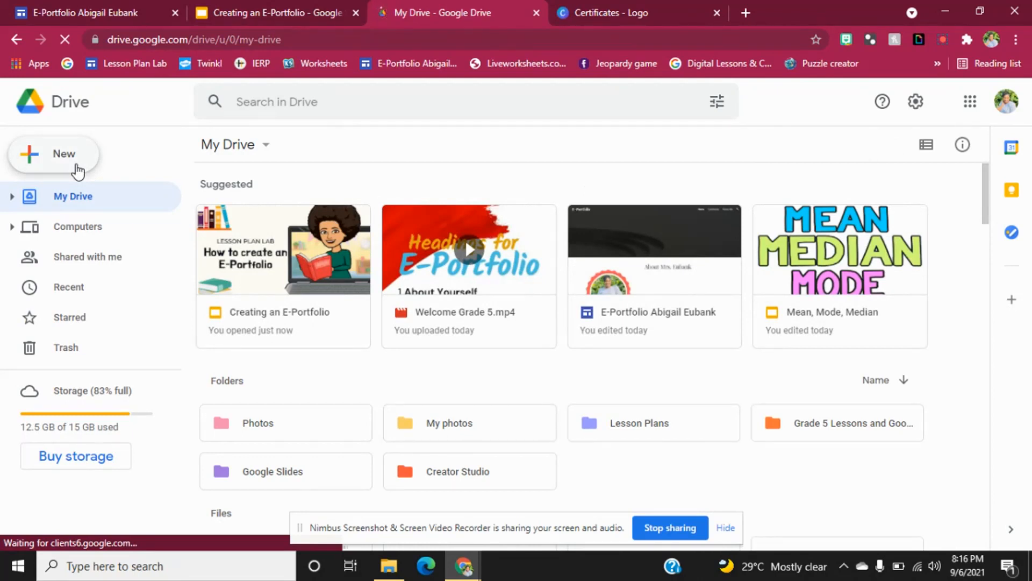
# From Drive's New > More menu, start a blank Google Sites site
pyautogui.click(77, 171)
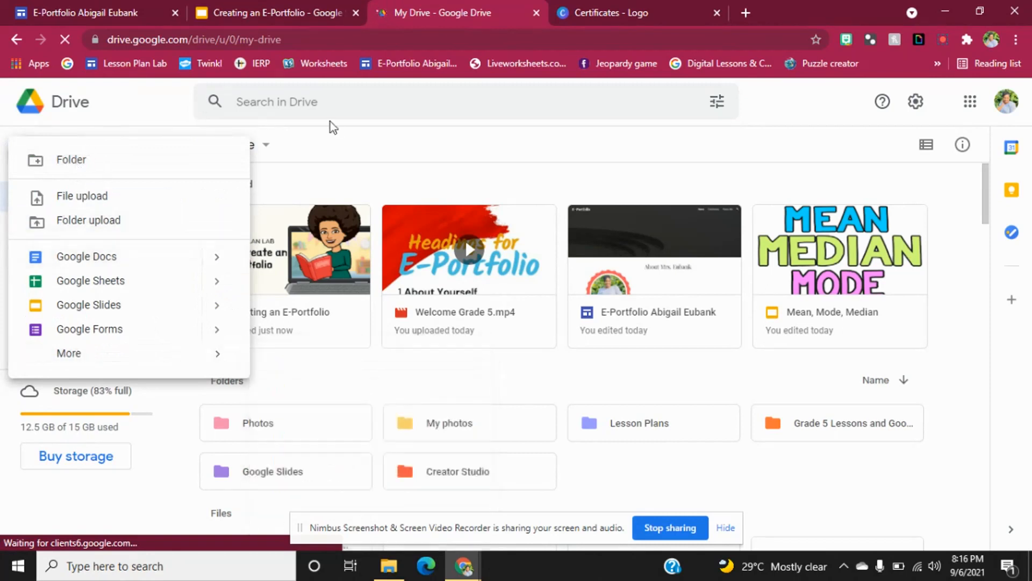
pyautogui.click(133, 123)
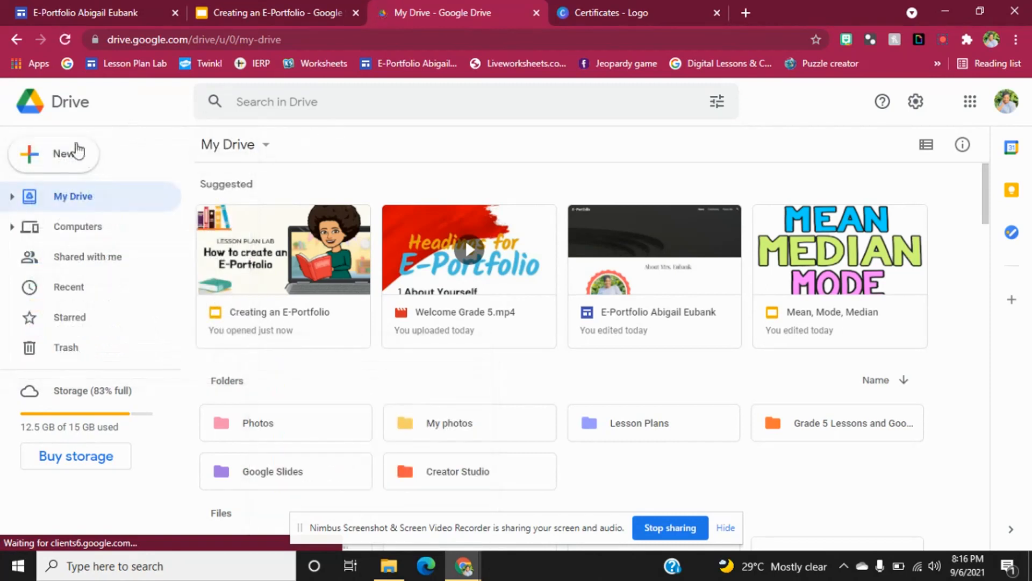
pyautogui.click(73, 155)
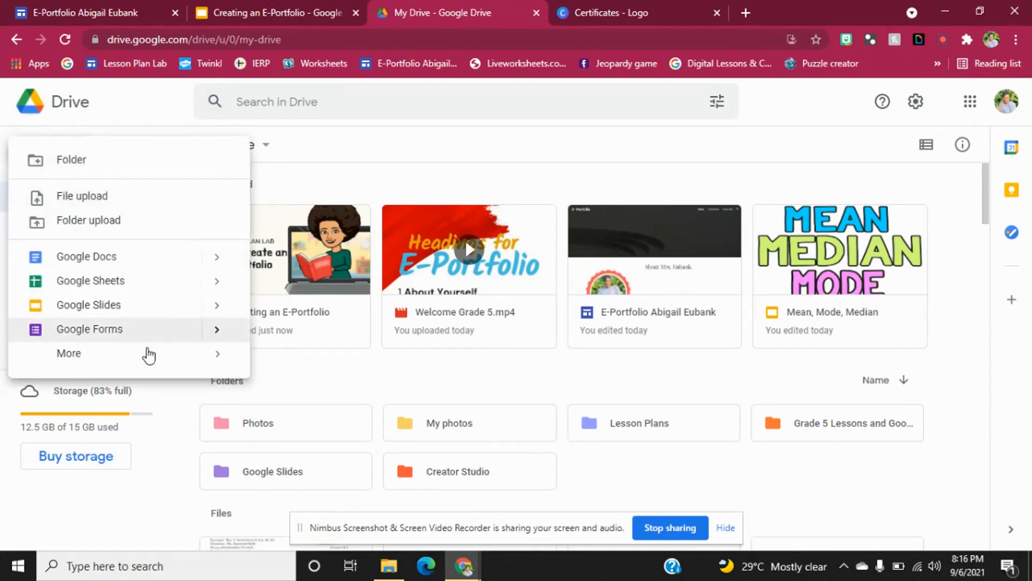
pyautogui.moveTo(149, 363)
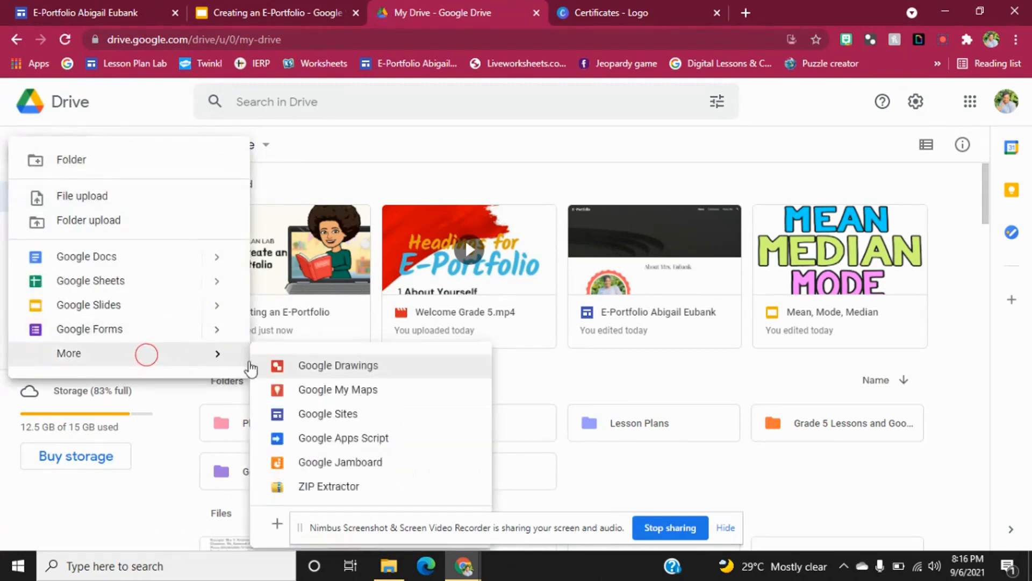
pyautogui.click(333, 422)
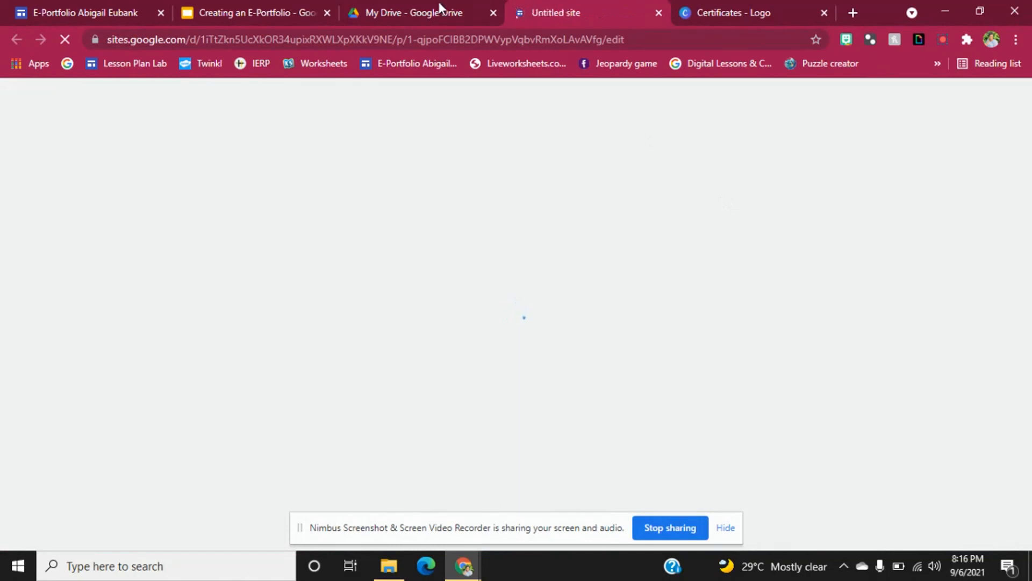
# Close the Drive tab and rename the site 'E-Portfolio' followed by the owner's full name
pyautogui.click(490, 15)
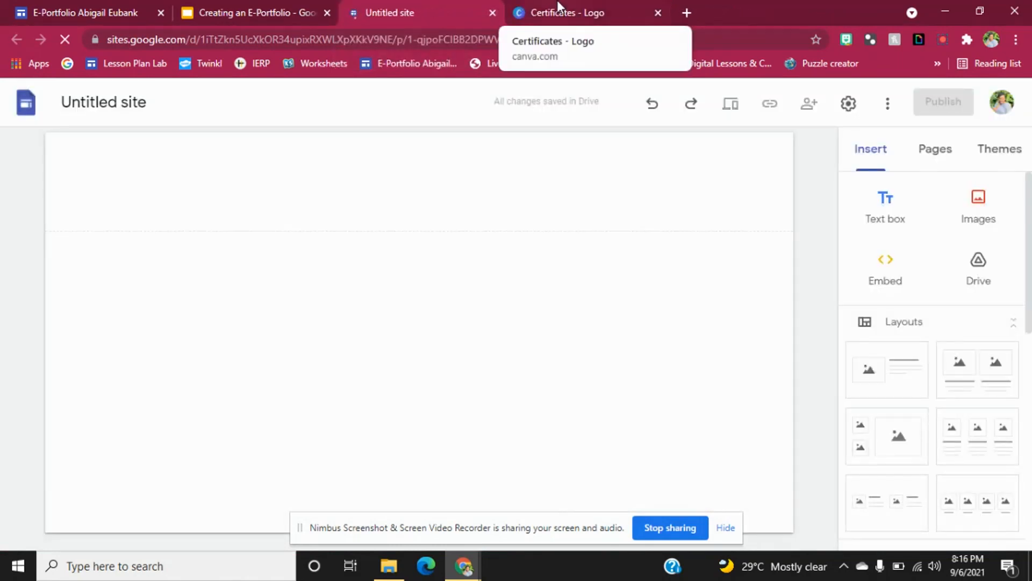
pyautogui.click(155, 101)
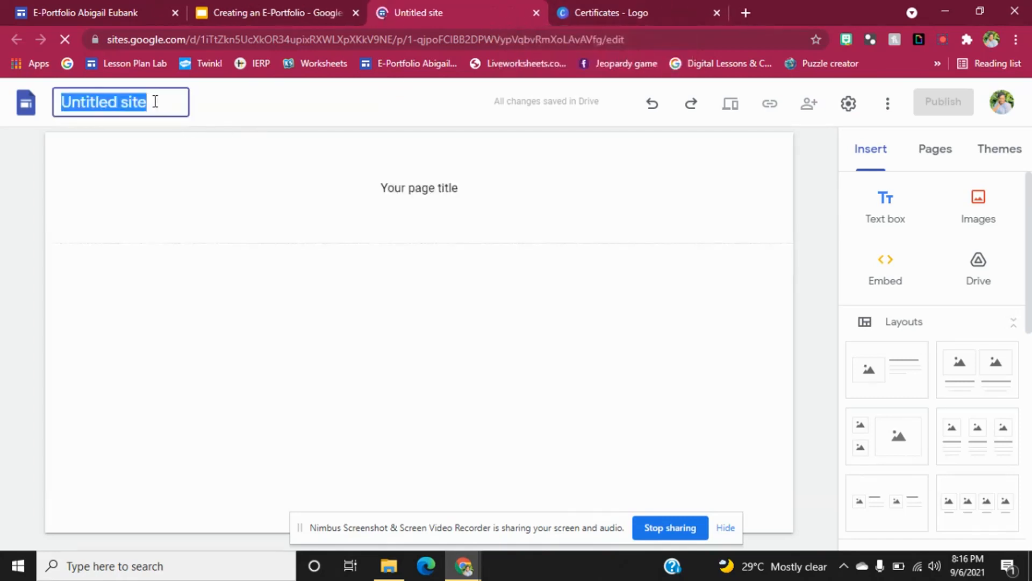
pyautogui.write('E')
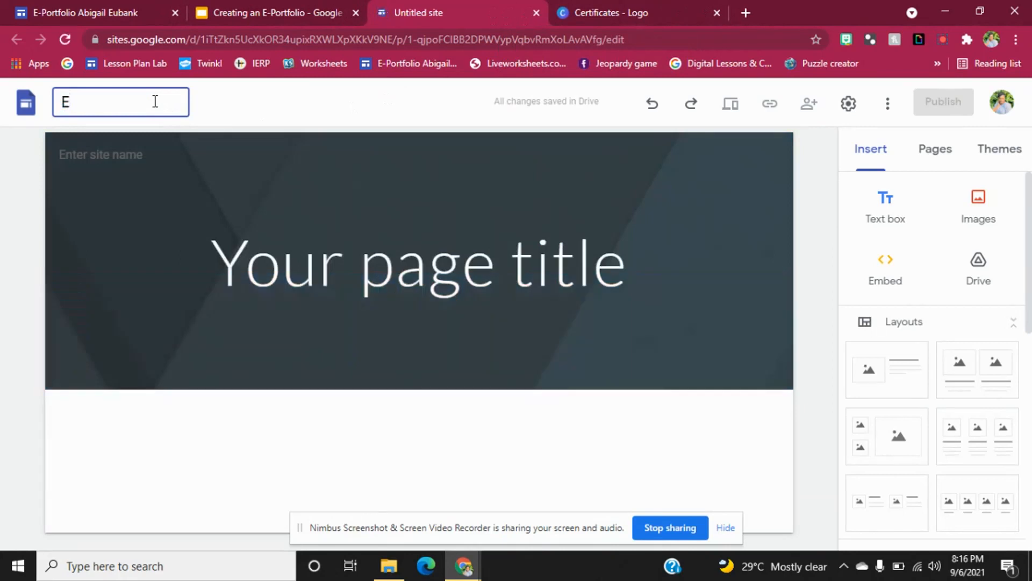
pyautogui.write('-Portfolio A')
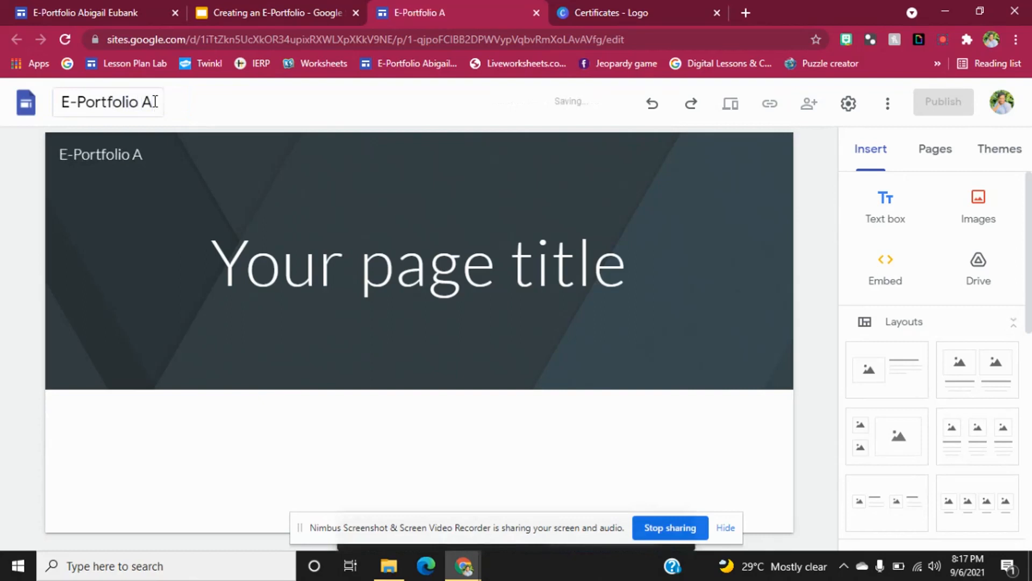
pyautogui.write('igail')
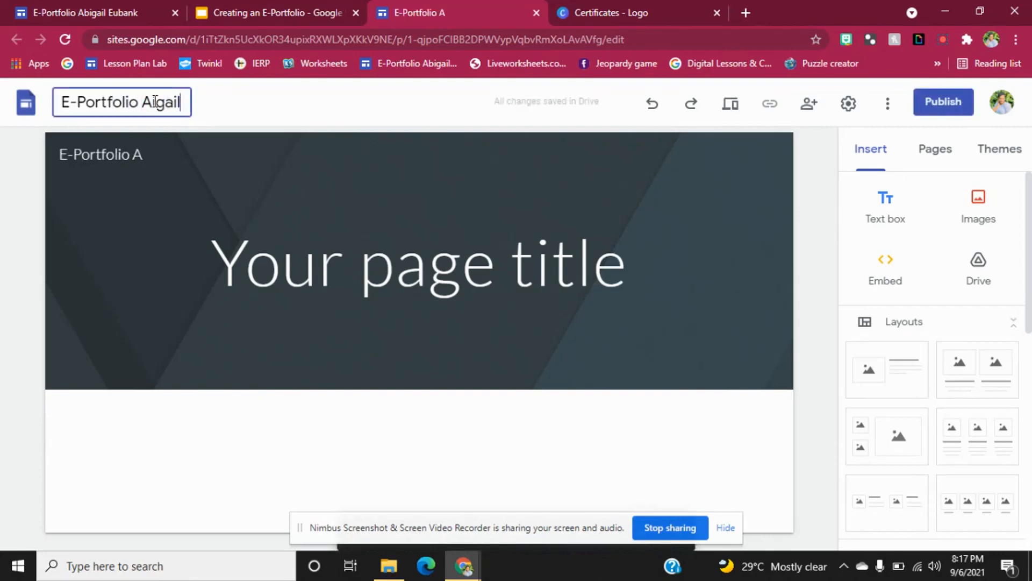
pyautogui.press('BackSpace')
pyautogui.press('BackSpace')
pyautogui.press('BackSpace')
pyautogui.press('BackSpace')
pyautogui.write('bigail Eub')
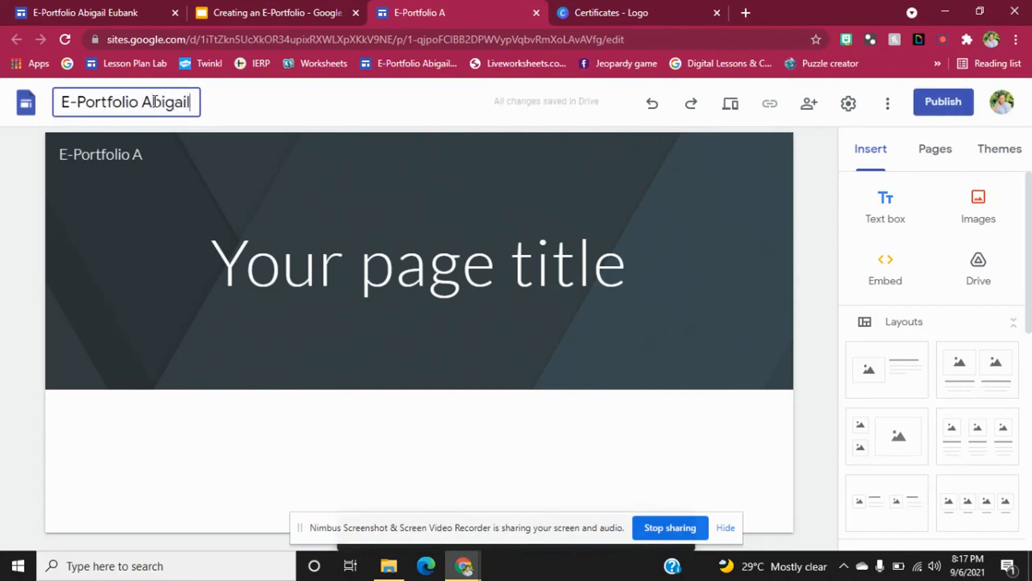
pyautogui.write('ank')
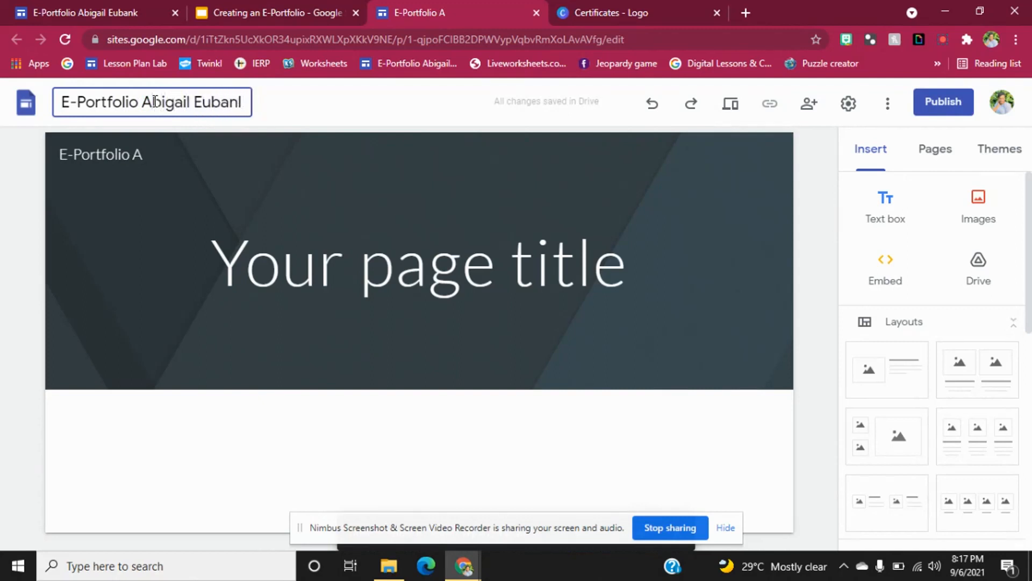
pyautogui.press('Return')
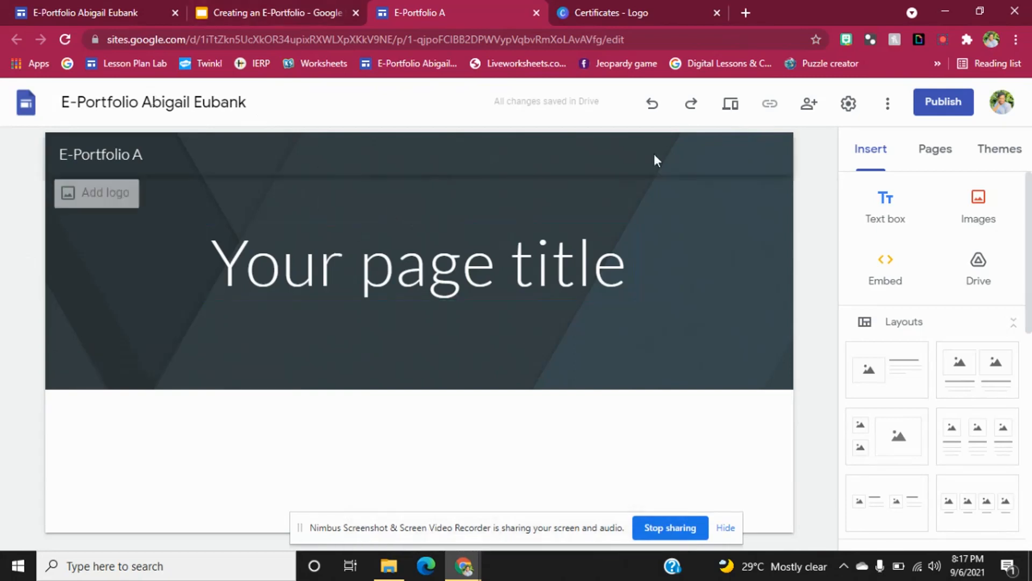
# Delete the 'Your page title' placeholder from the header banner and open the site's sharing settings
pyautogui.click(615, 292)
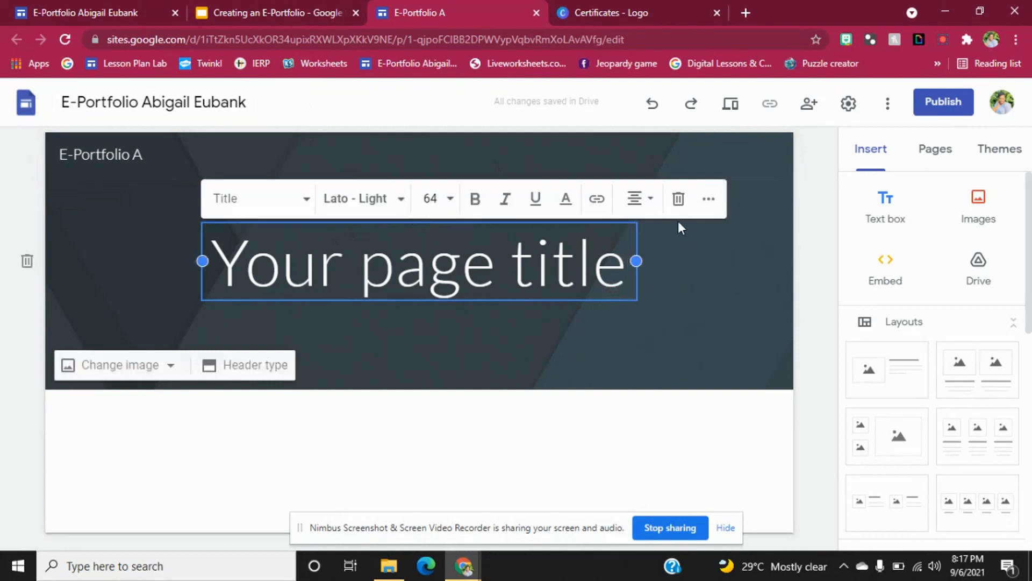
pyautogui.click(678, 200)
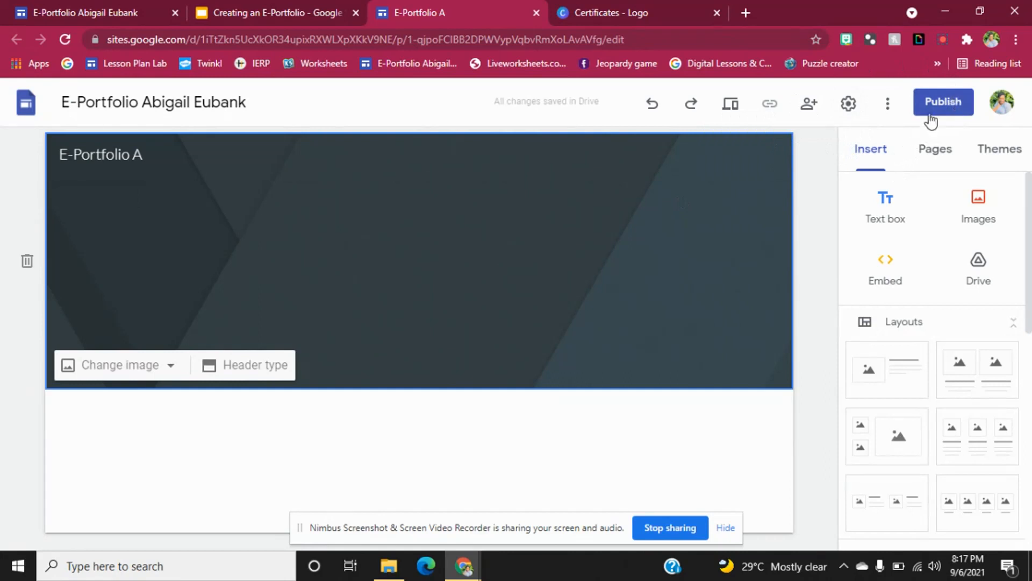
pyautogui.click(809, 108)
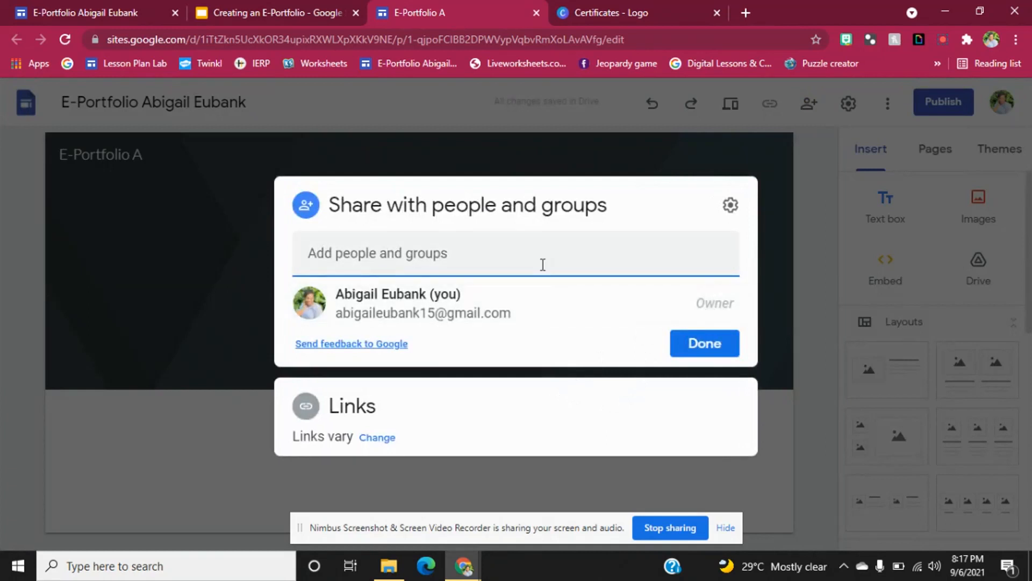
pyautogui.write('la')
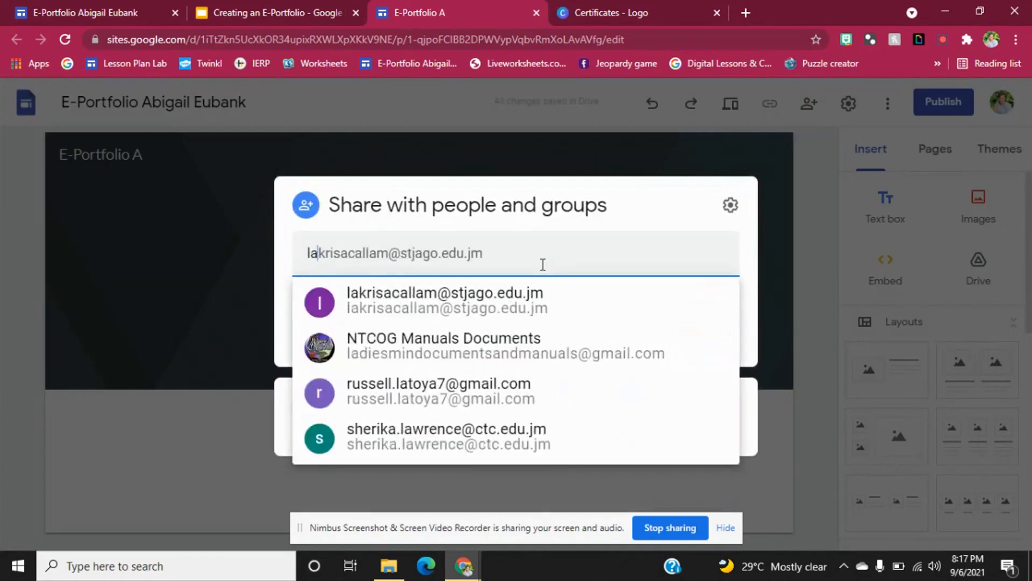
pyautogui.write('tes')
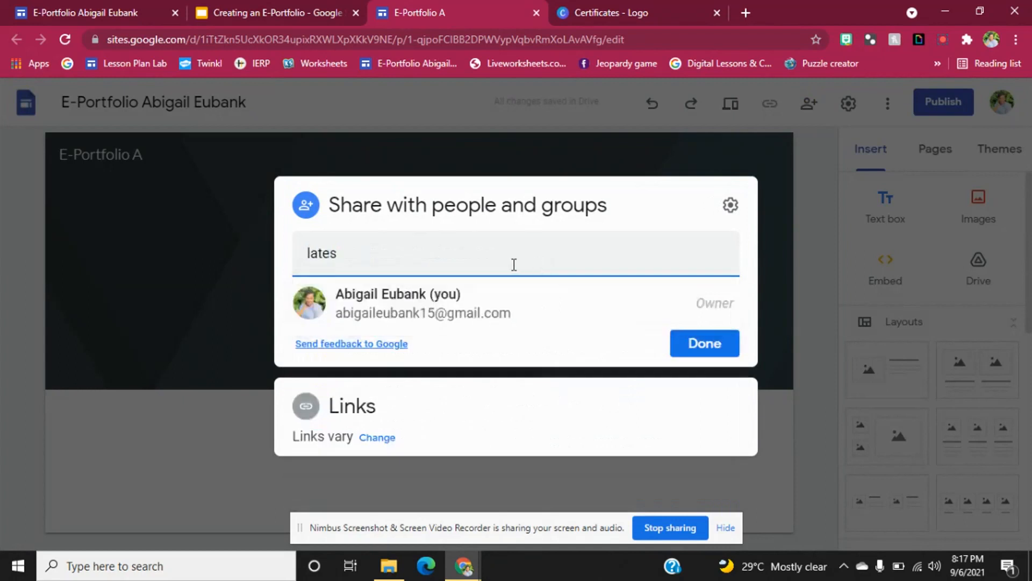
pyautogui.press('BackSpace')
pyautogui.press('BackSpace')
pyautogui.press('BackSpace')
pyautogui.press('BackSpace')
pyautogui.press('BackSpace')
pyautogui.write('will')
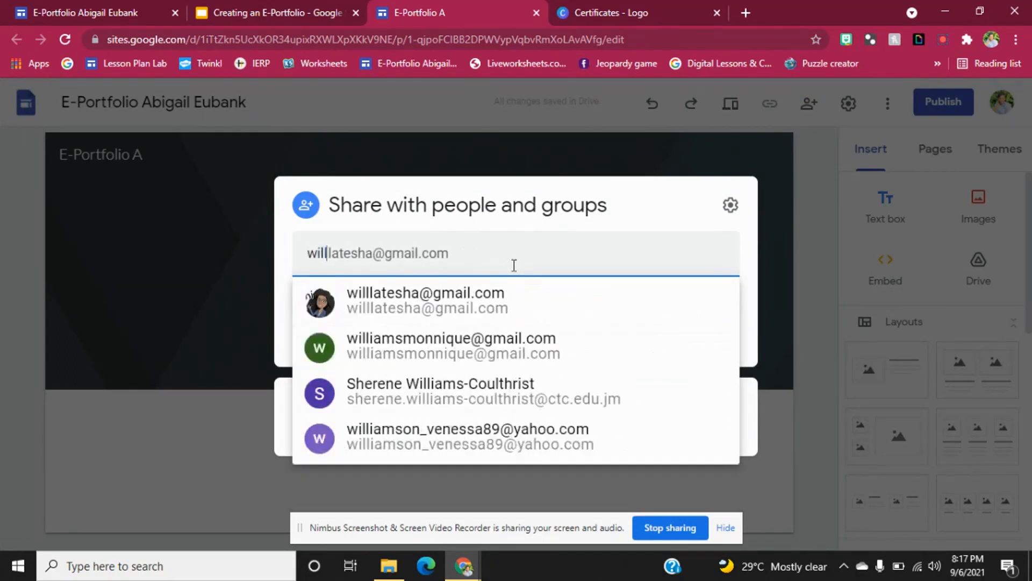
pyautogui.click(496, 316)
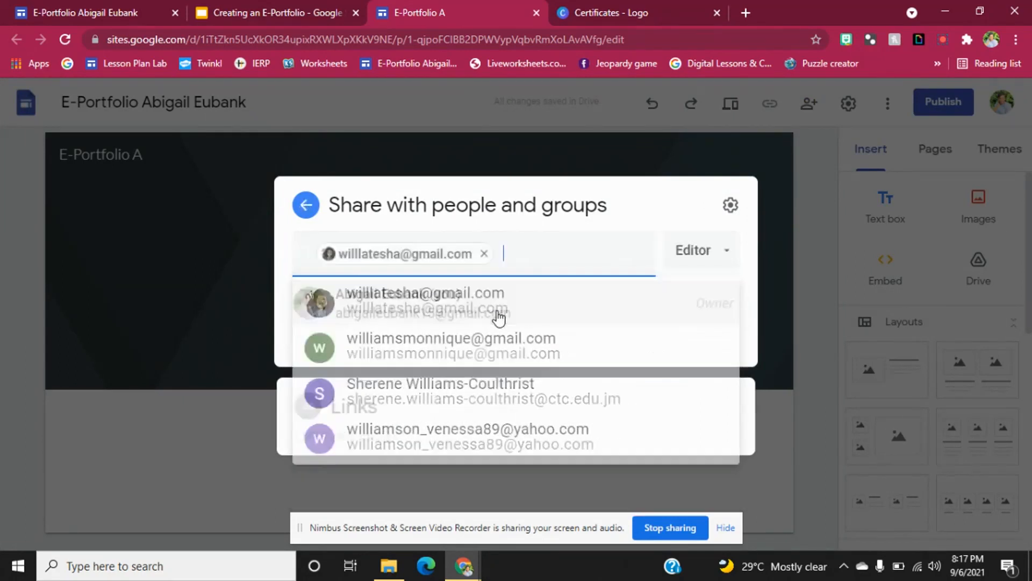
pyautogui.click(724, 239)
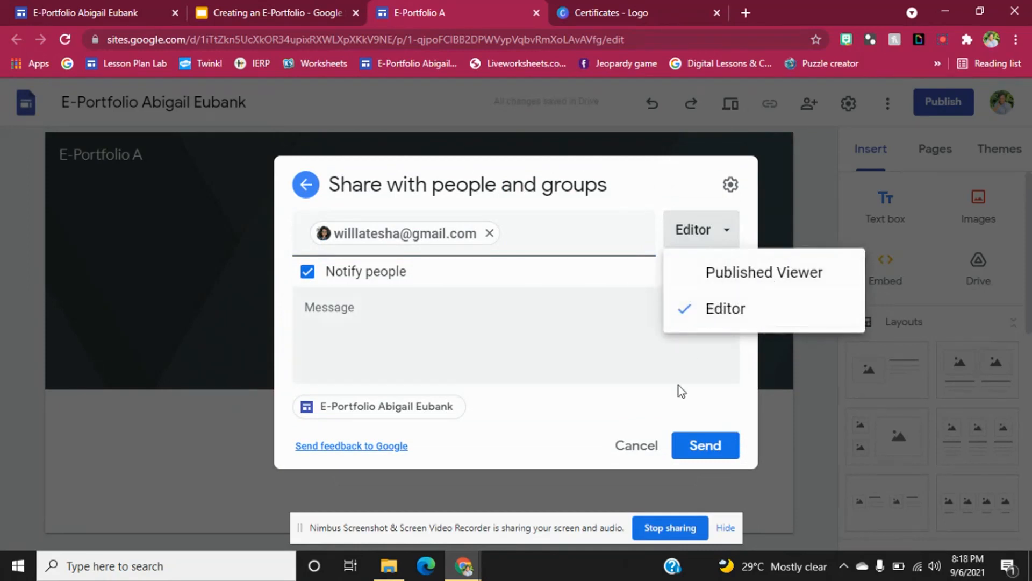
pyautogui.click(649, 443)
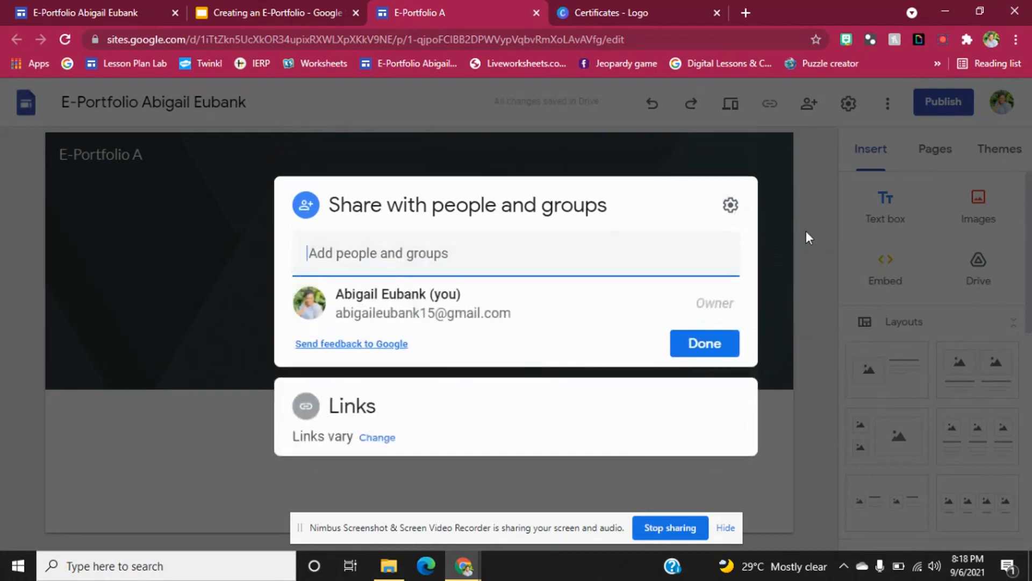
pyautogui.click(806, 232)
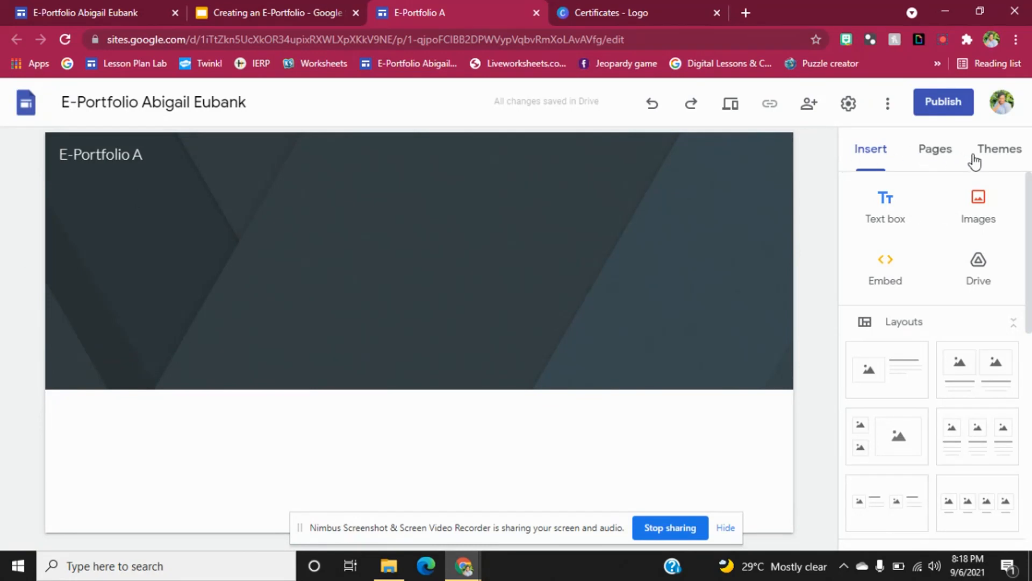
# Try Simple theme colours, settling on teal with the Classic font style
pyautogui.click(995, 155)
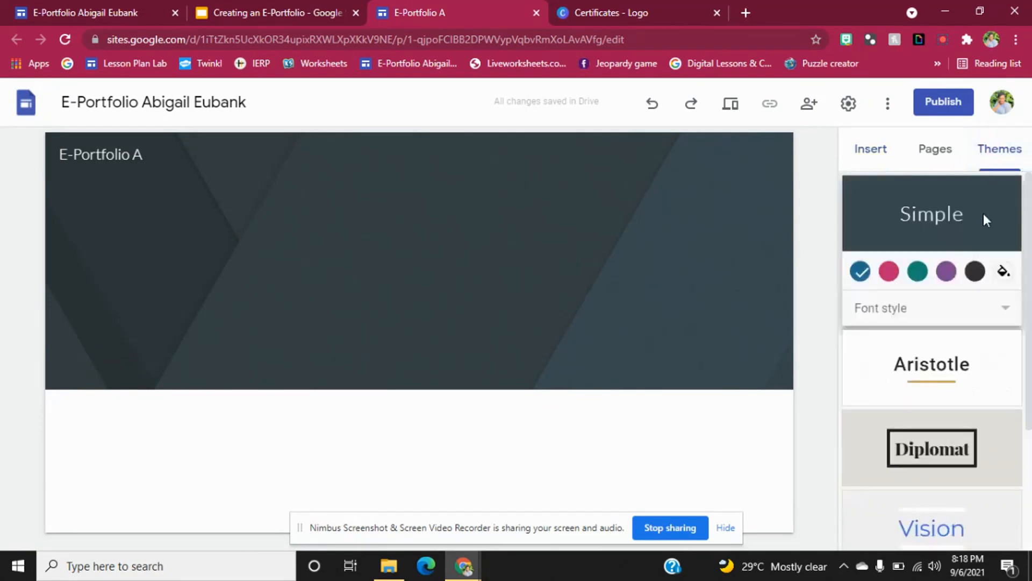
pyautogui.click(975, 272)
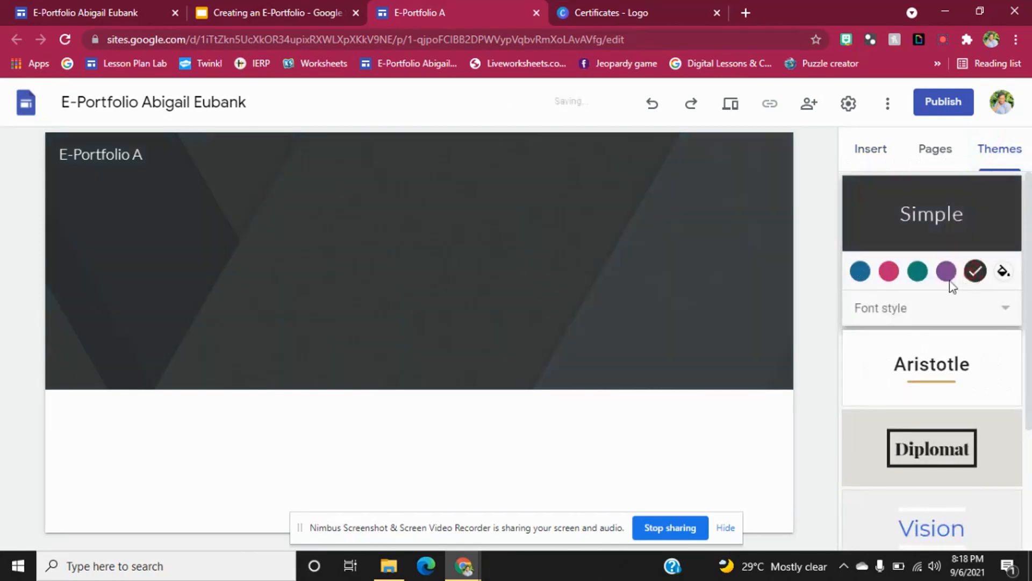
pyautogui.click(948, 276)
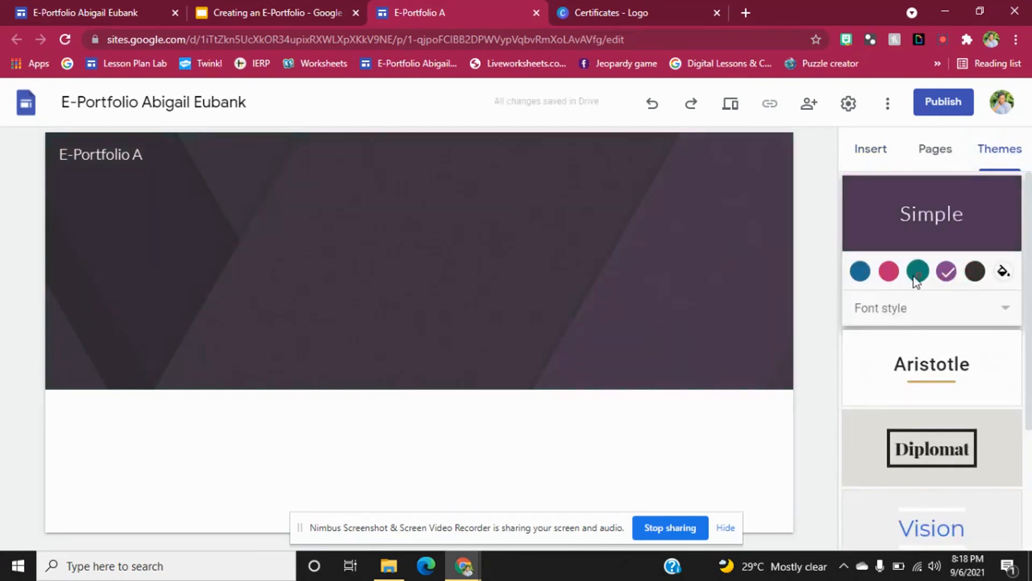
pyautogui.click(887, 275)
pyautogui.click(864, 276)
pyautogui.click(914, 277)
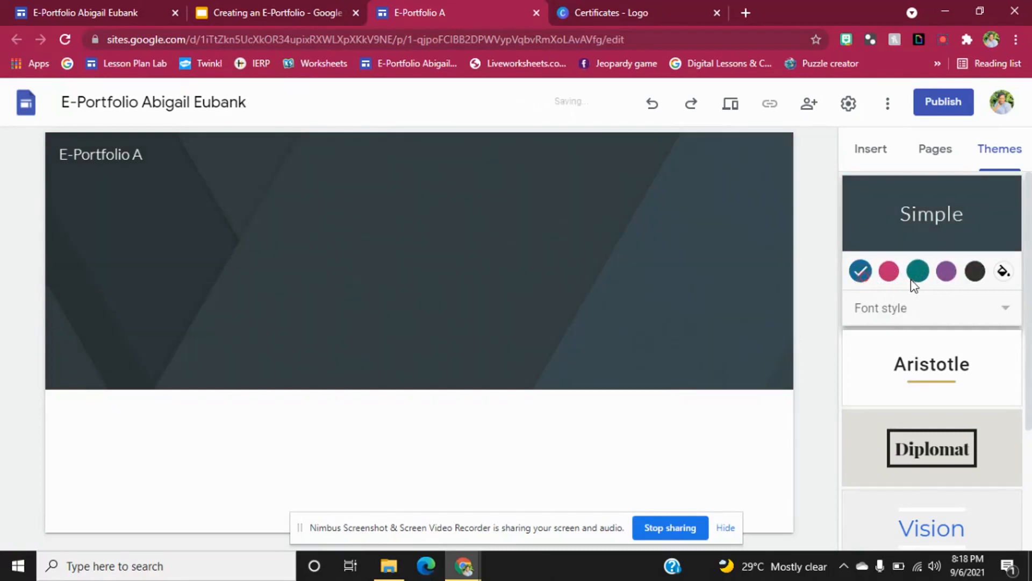
pyautogui.click(929, 311)
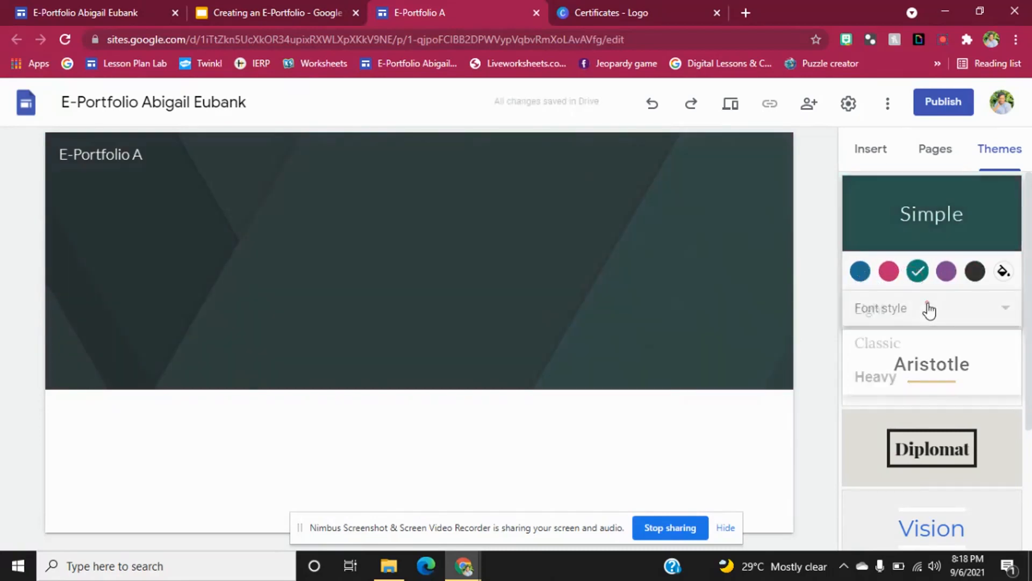
pyautogui.click(872, 347)
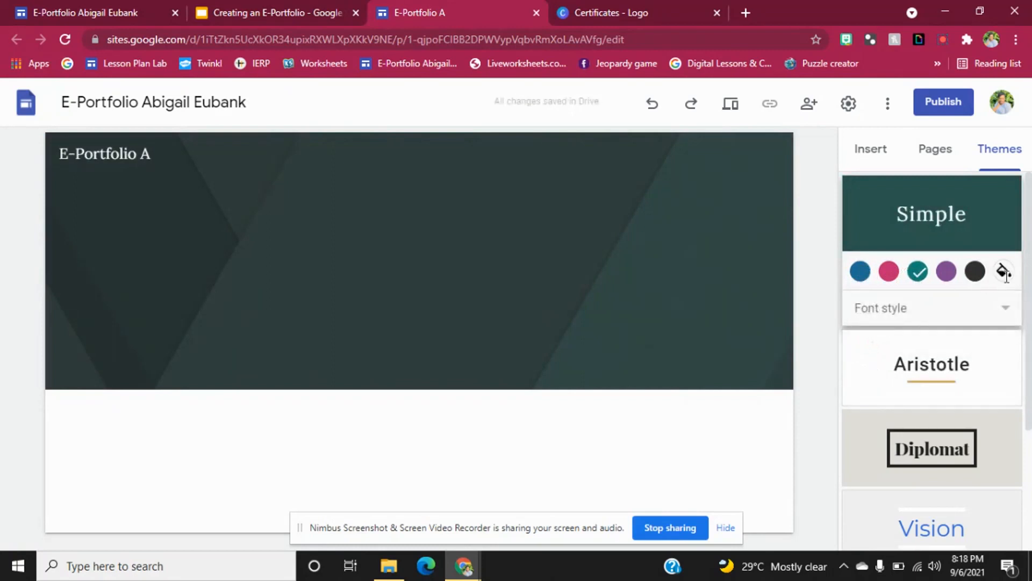
# Apply the Level theme, giving the header a dark image with a yellow strip
pyautogui.moveTo(1030, 333); pyautogui.dragTo(1031, 471)
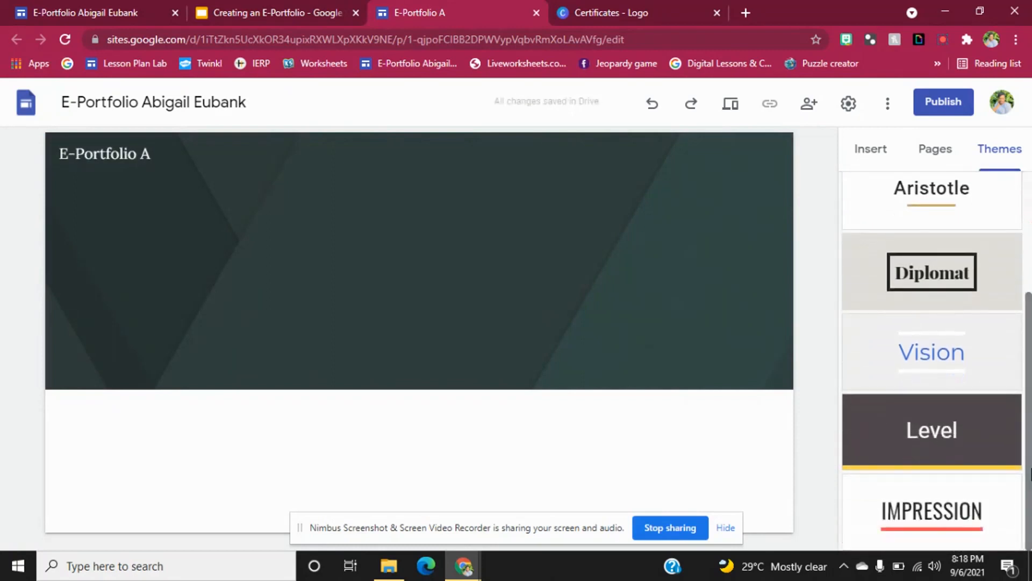
pyautogui.click(917, 443)
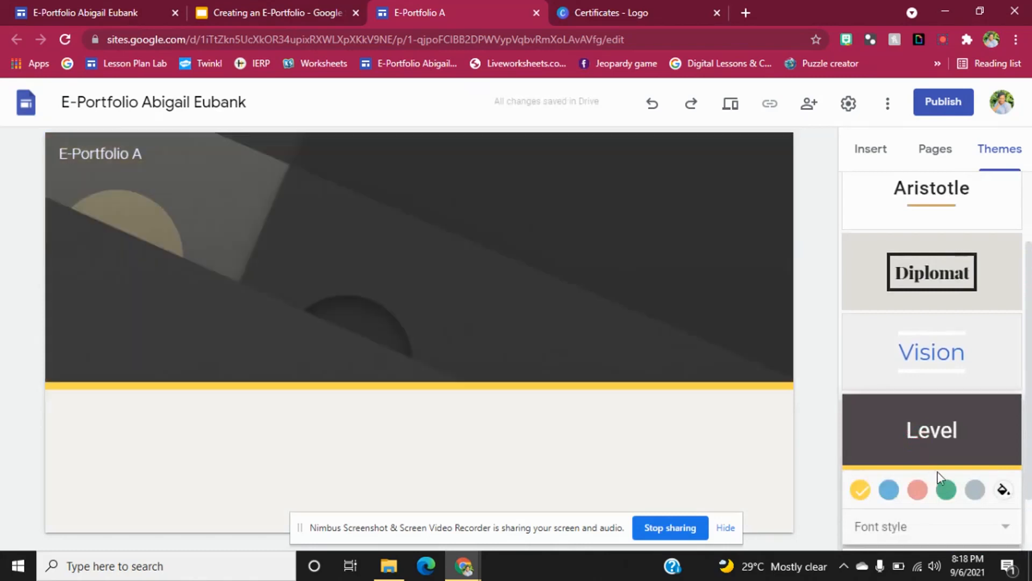
pyautogui.moveTo(1029, 301); pyautogui.dragTo(1029, 232)
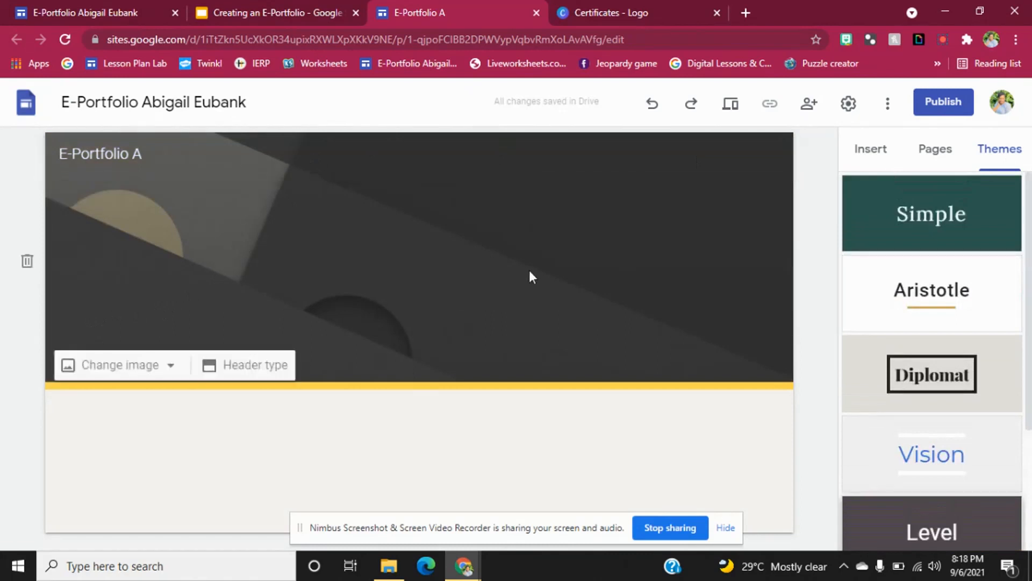
pyautogui.click(155, 365)
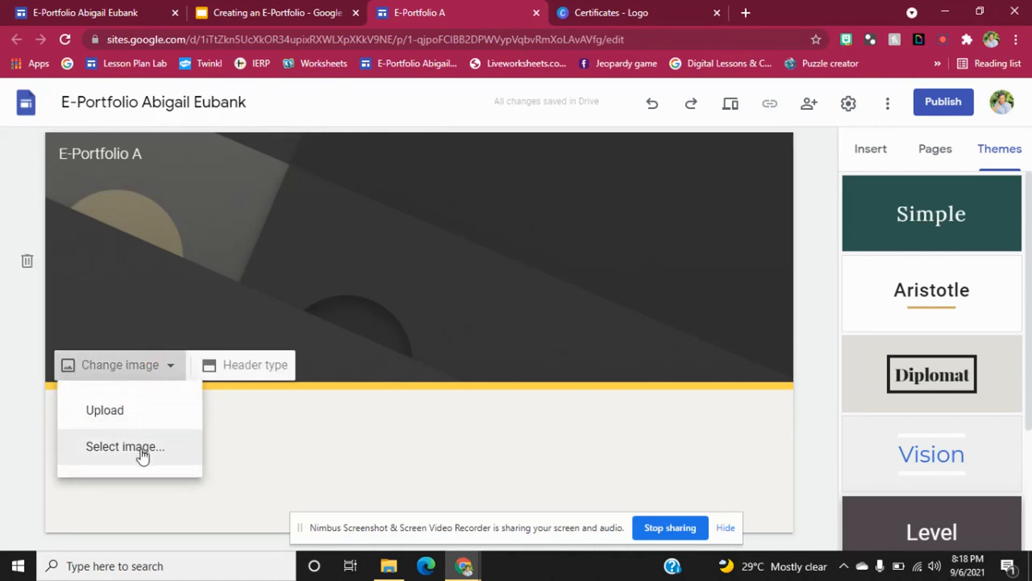
pyautogui.click(243, 425)
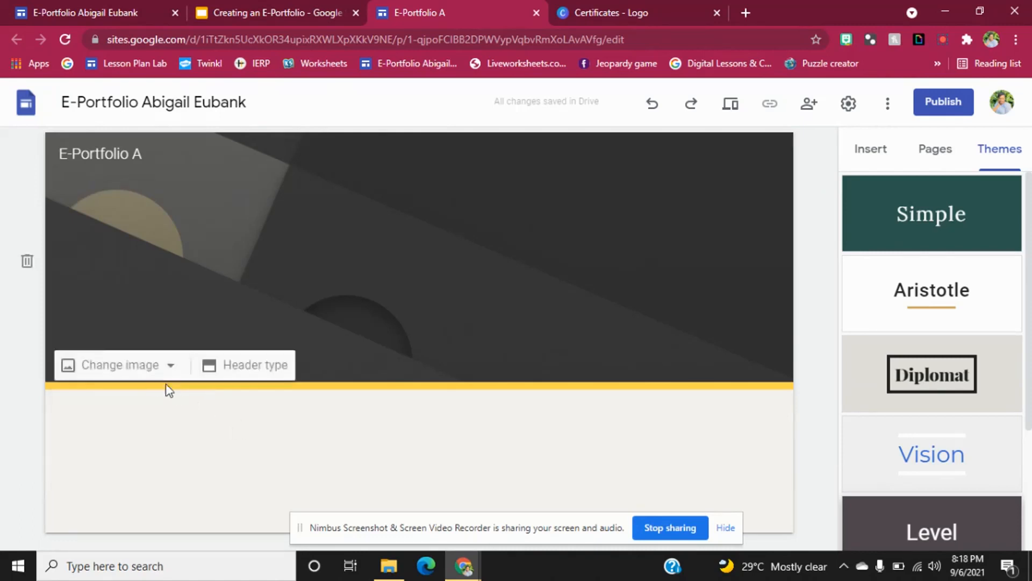
pyautogui.click(255, 364)
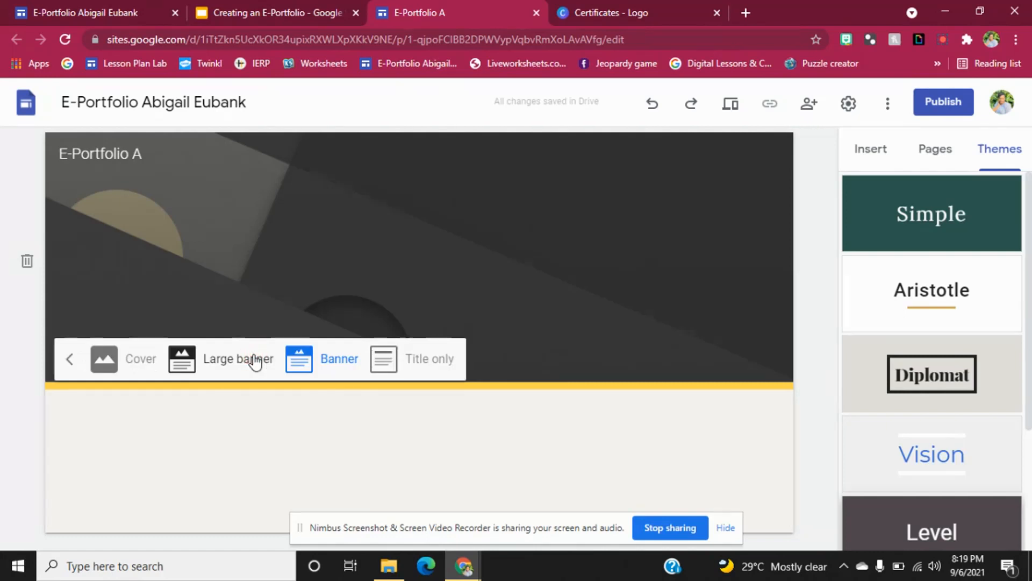
pyautogui.click(127, 359)
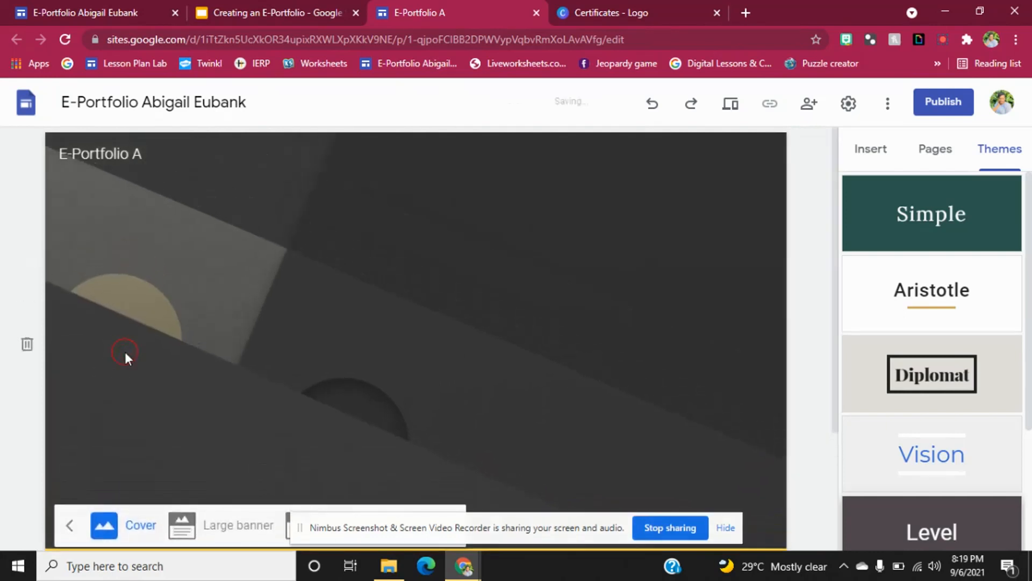
pyautogui.click(255, 527)
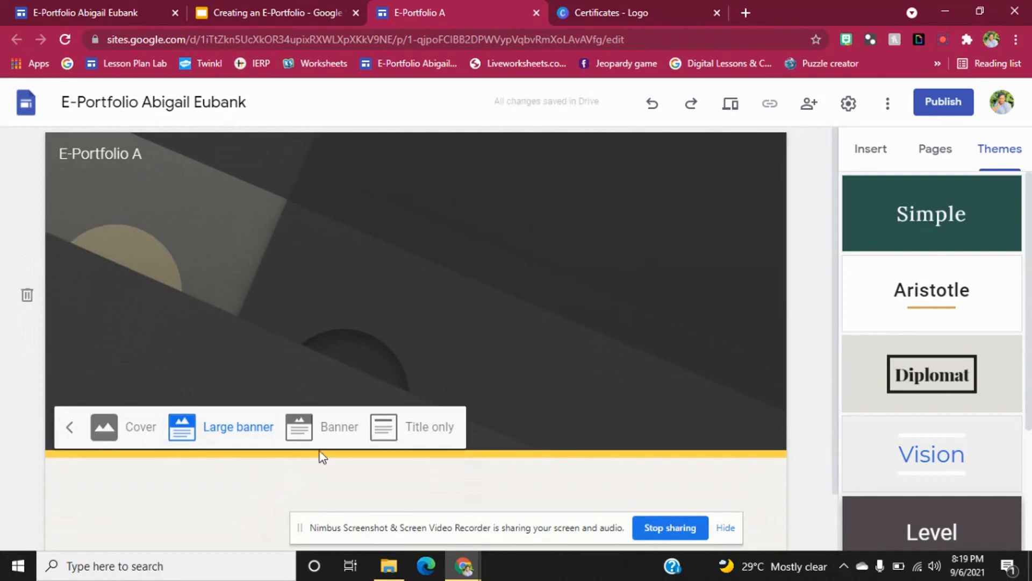
pyautogui.click(334, 430)
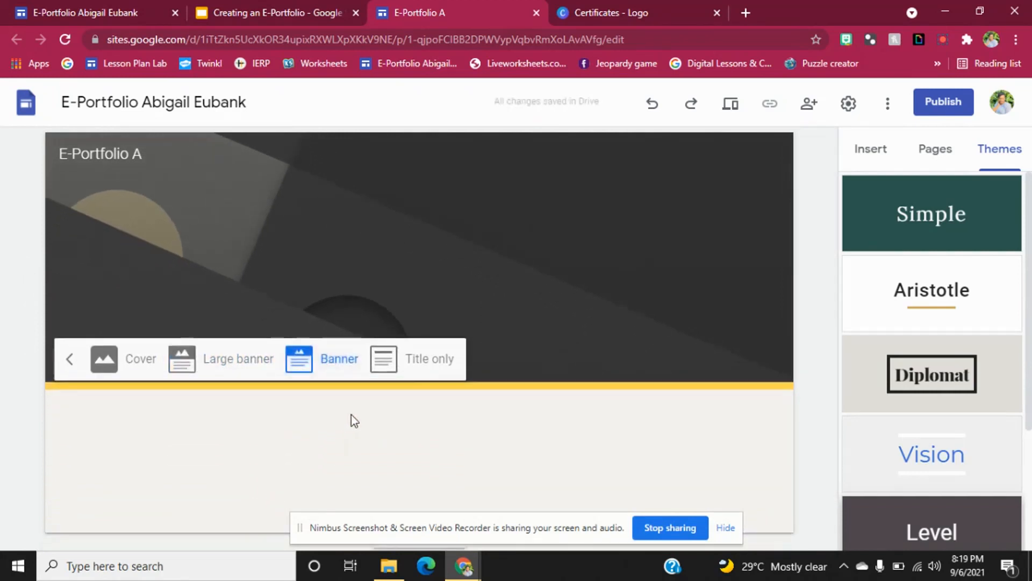
pyautogui.click(411, 359)
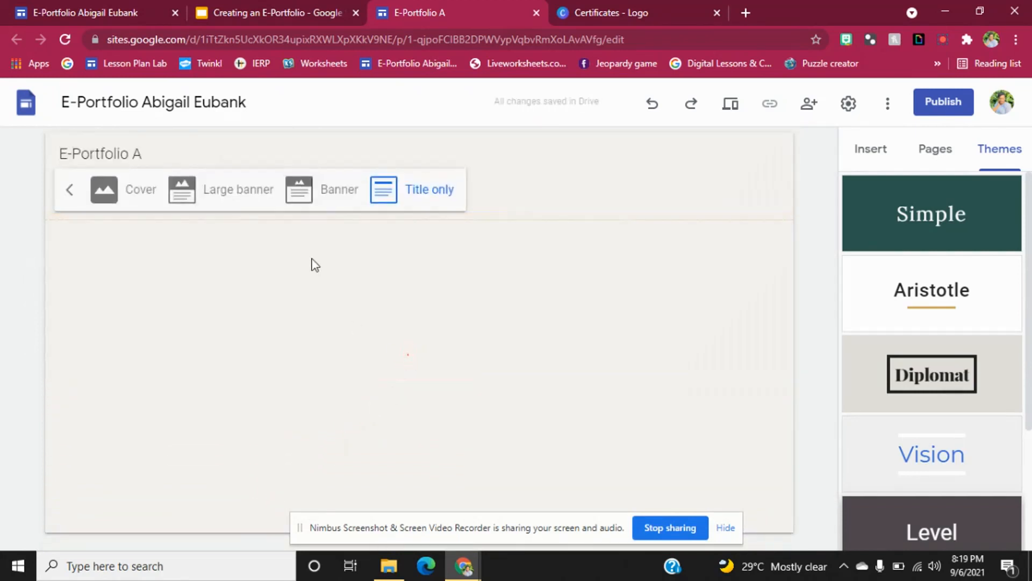
pyautogui.click(313, 199)
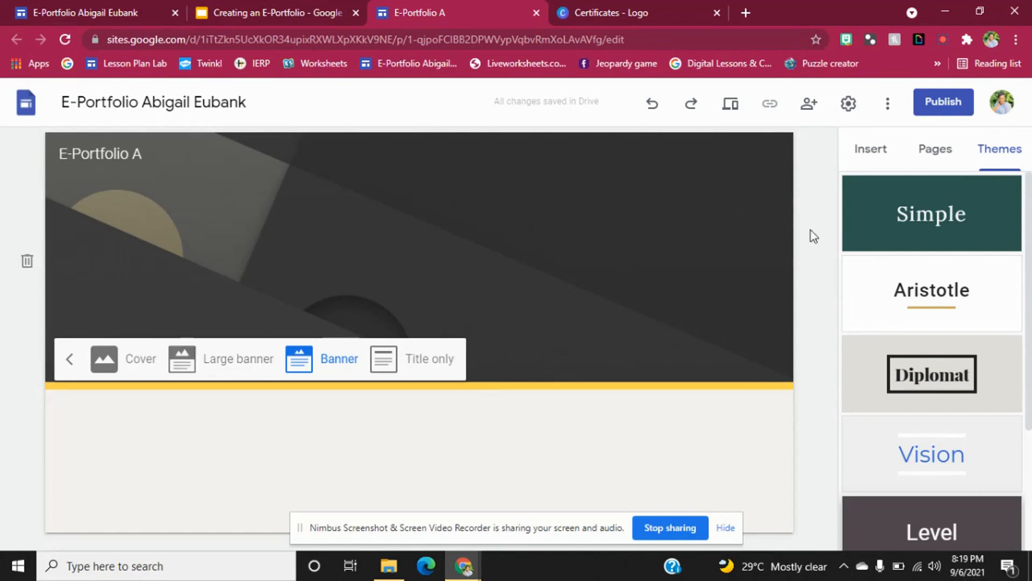
pyautogui.click(821, 216)
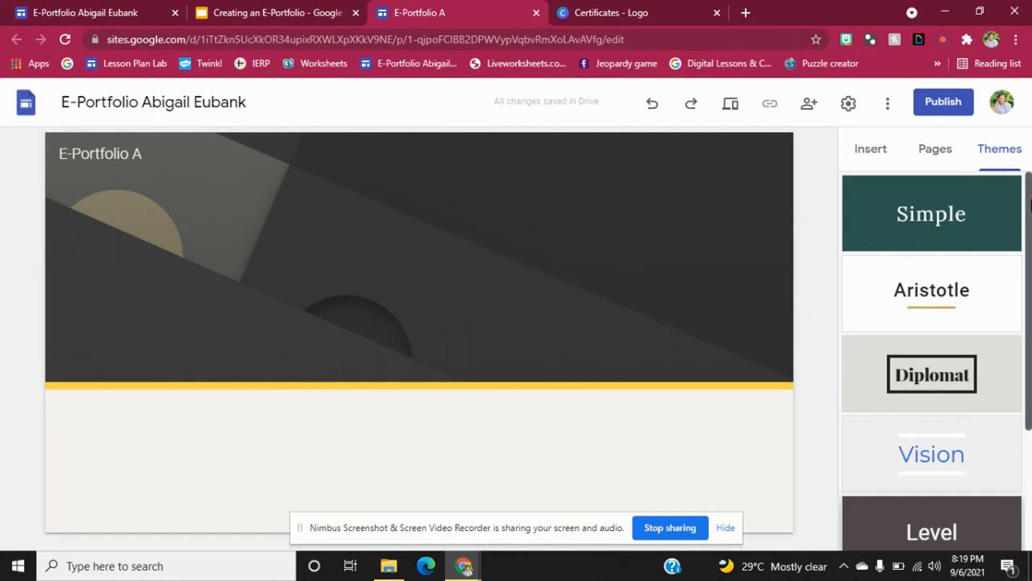
pyautogui.scroll(-1, 891, 403)
pyautogui.moveTo(1031, 210); pyautogui.dragTo(1030, 161)
pyautogui.moveTo(74, 183)
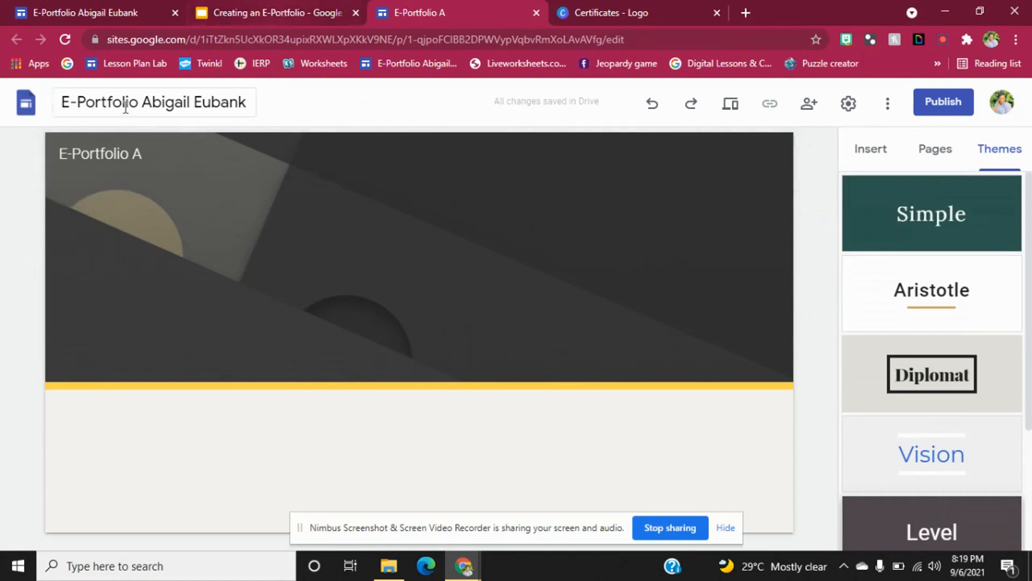
pyautogui.click(624, 2)
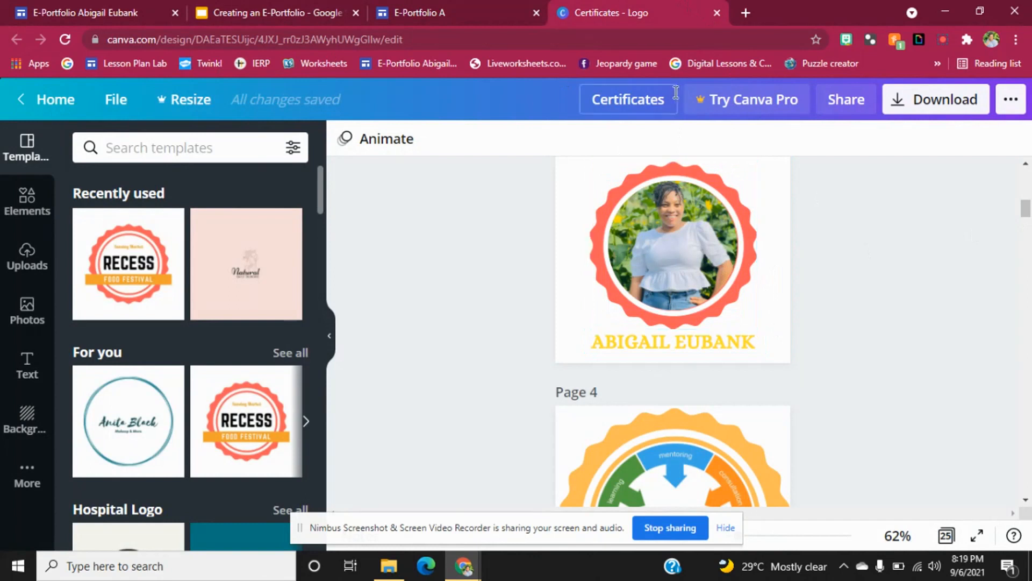
pyautogui.click(453, 8)
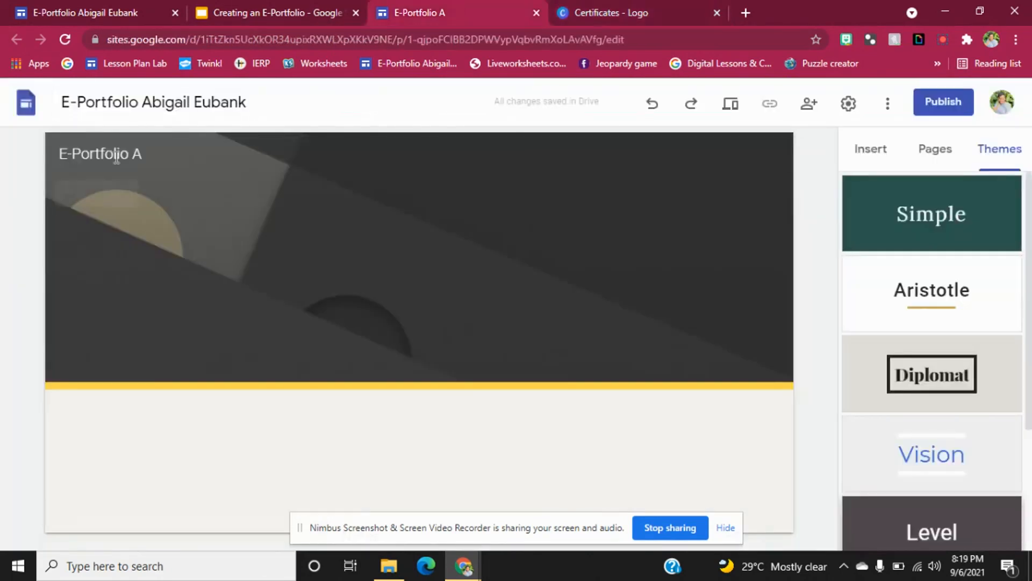
# Dismiss the logo settings without adding a logo and scroll the Insert panel to its layouts
pyautogui.click(111, 195)
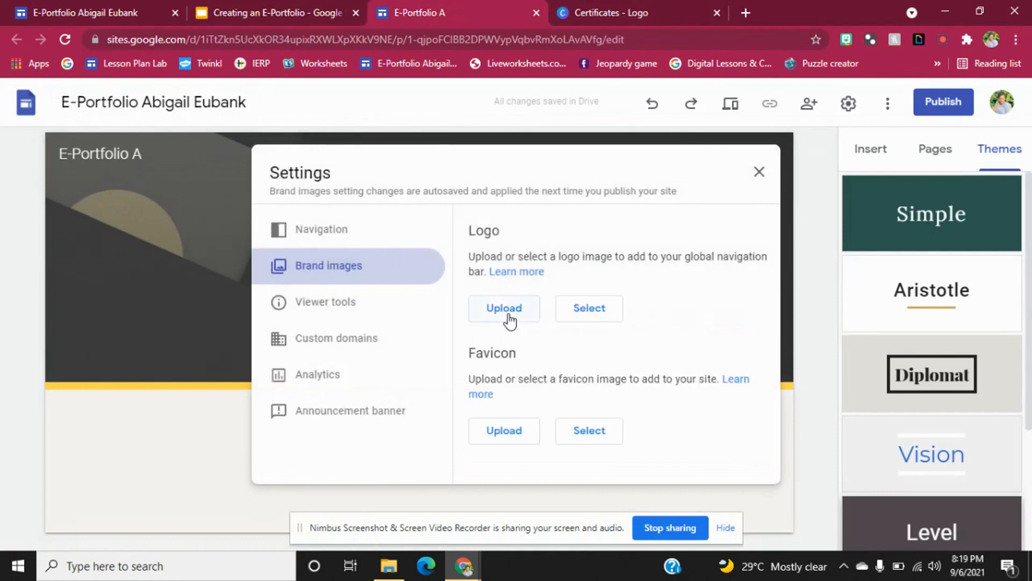
pyautogui.click(760, 173)
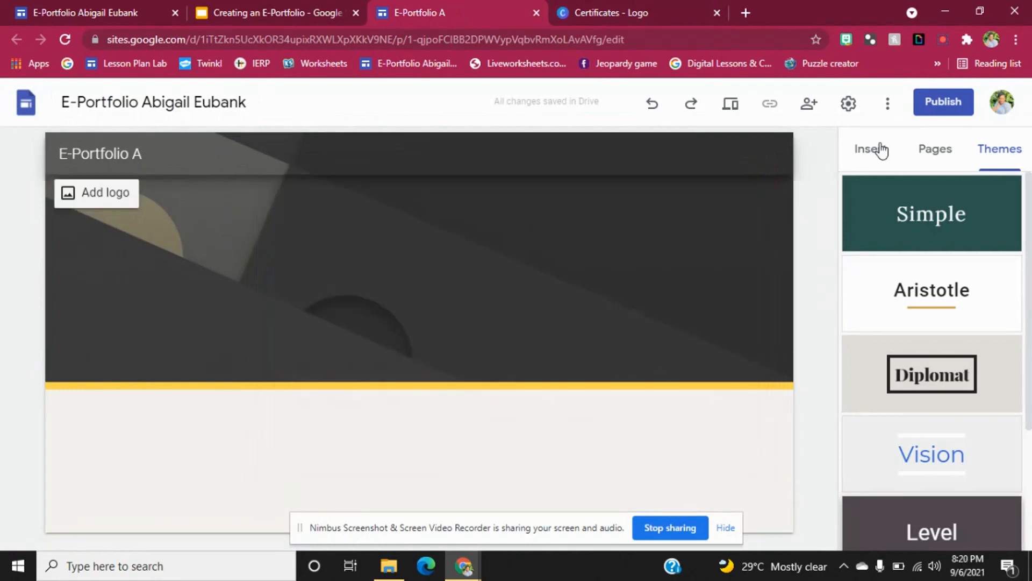
pyautogui.click(880, 150)
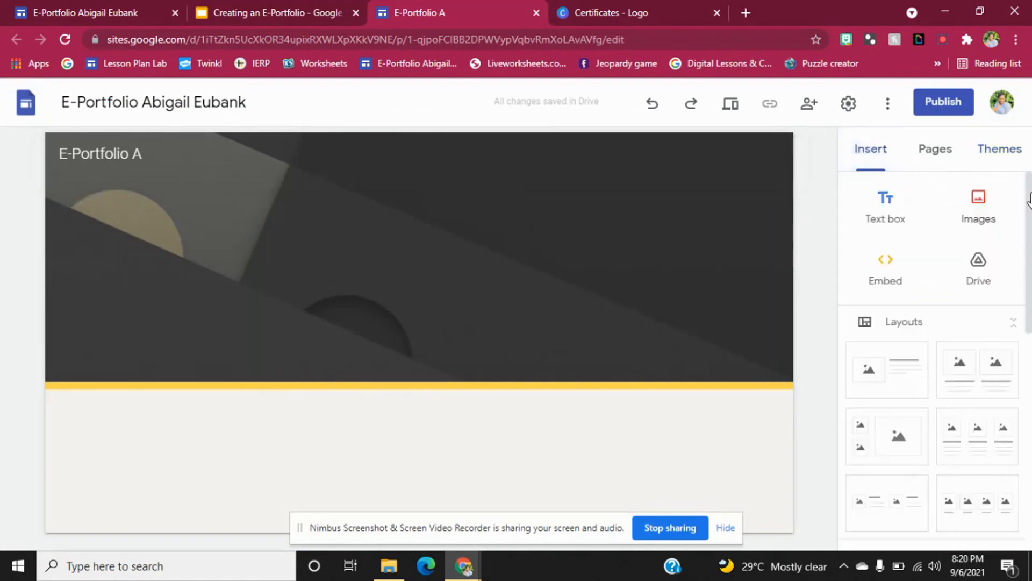
pyautogui.moveTo(1028, 200); pyautogui.dragTo(1030, 254)
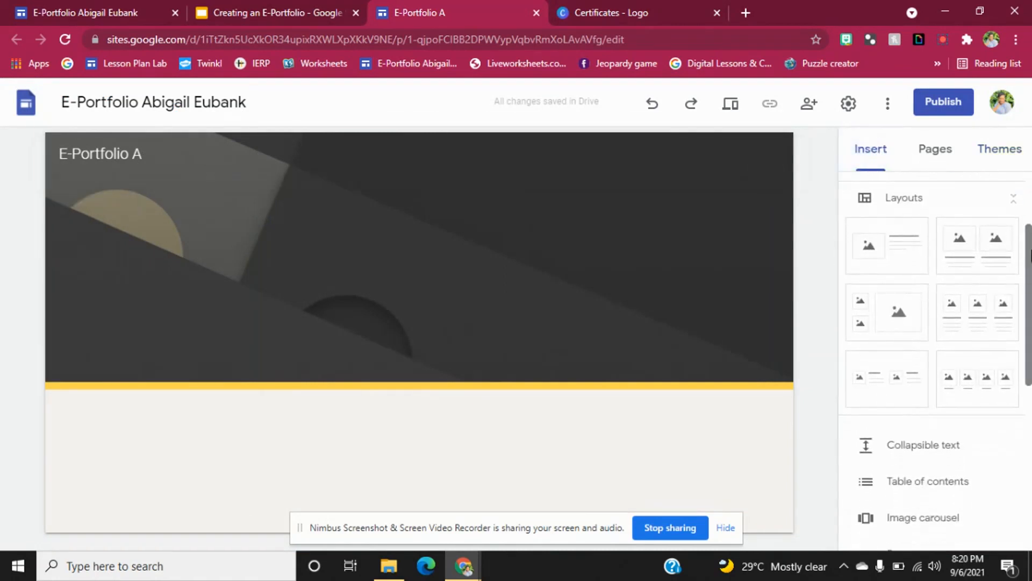
# Insert an image-and-text layout section and title it 'About Me'
pyautogui.click(902, 265)
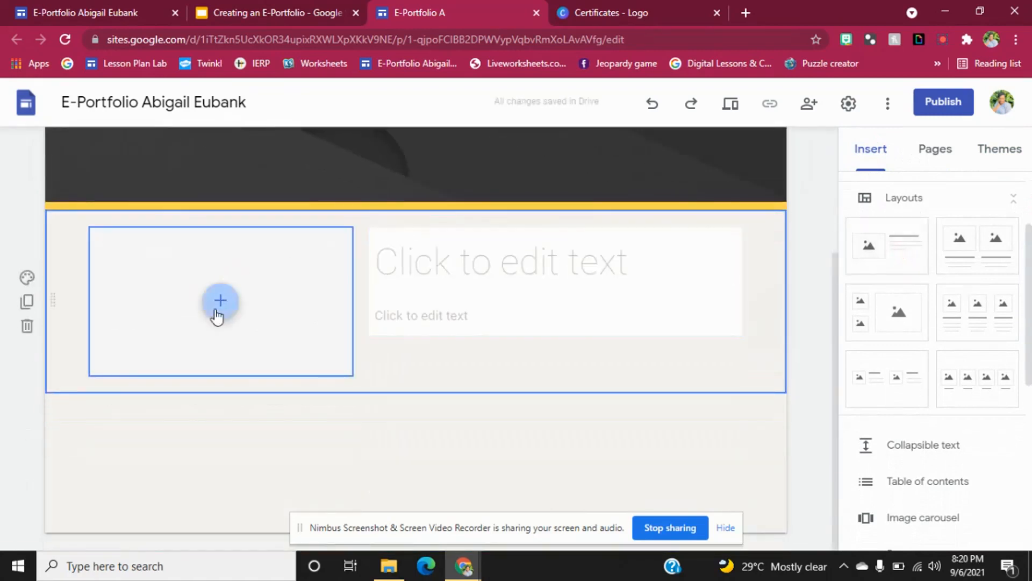
pyautogui.click(458, 279)
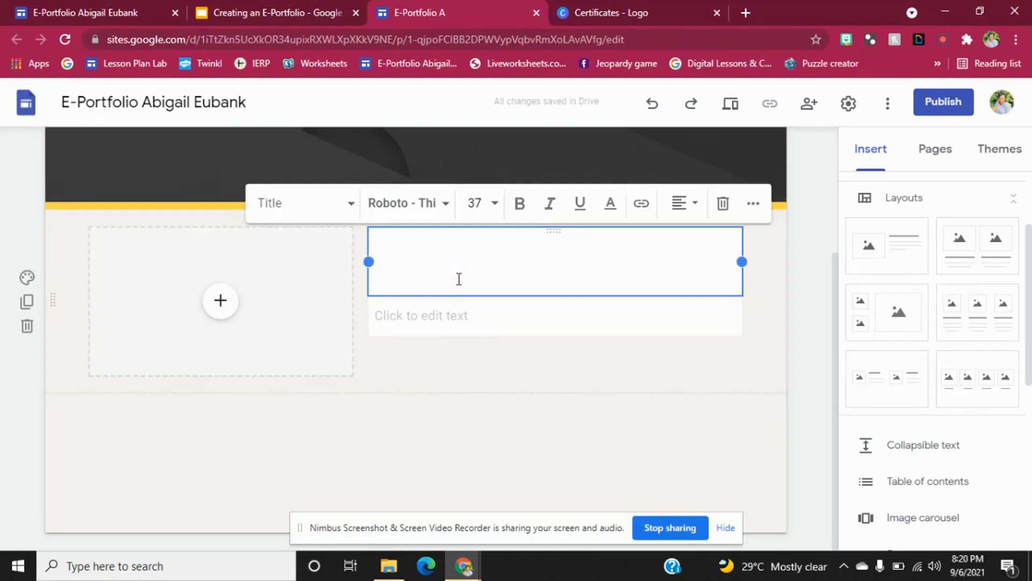
pyautogui.write('About ')
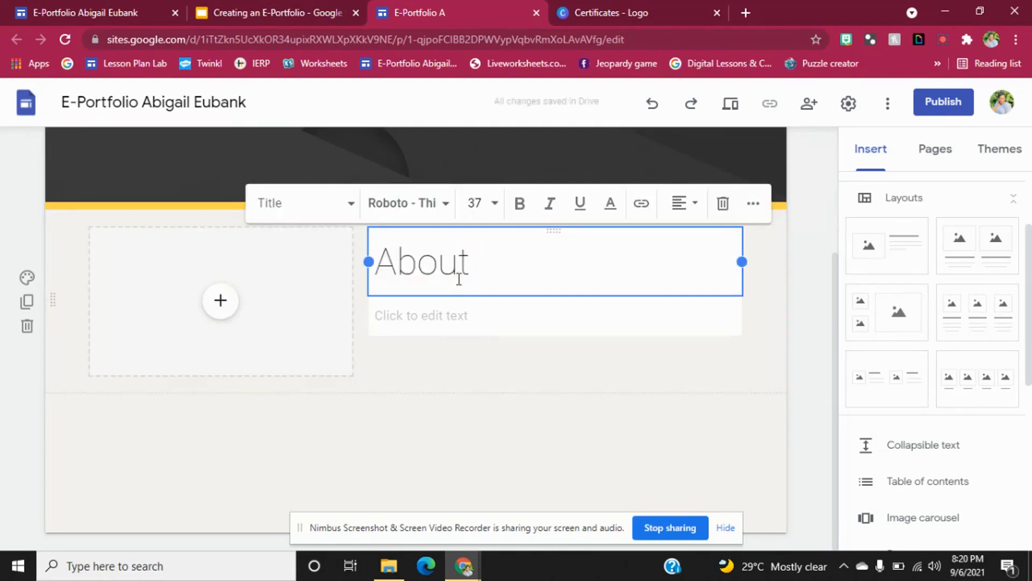
pyautogui.write('Me')
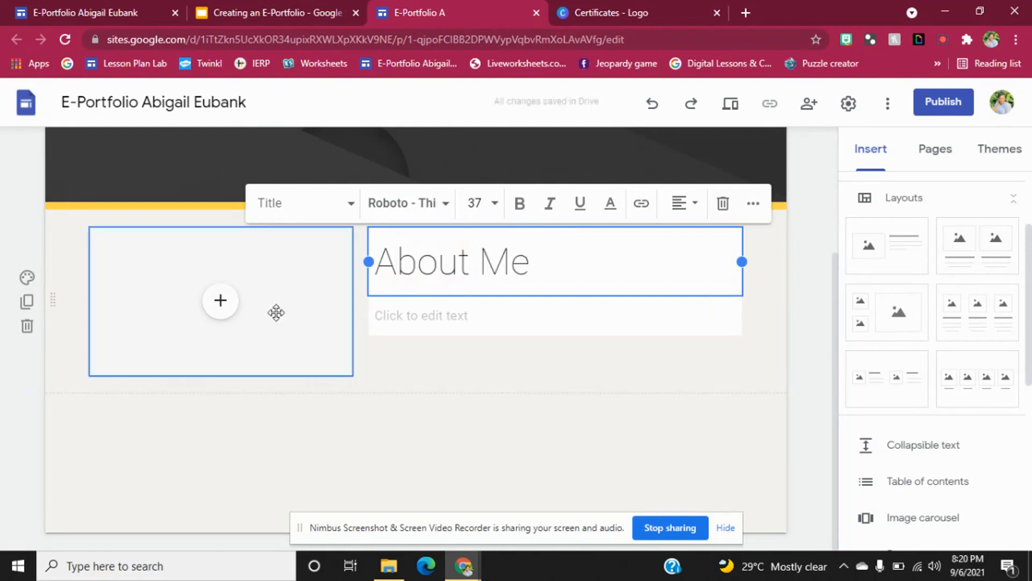
# Upload About Me.png into the section, uncrop it, and resize the badge smaller
pyautogui.click(227, 311)
pyautogui.click(248, 349)
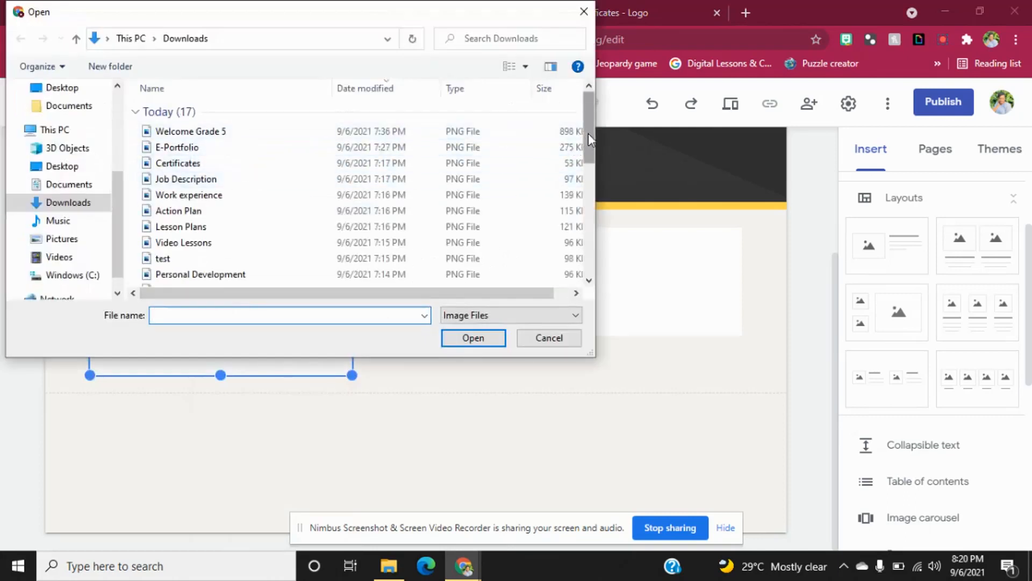
pyautogui.scroll(-3, 551, 188)
pyautogui.click(245, 165)
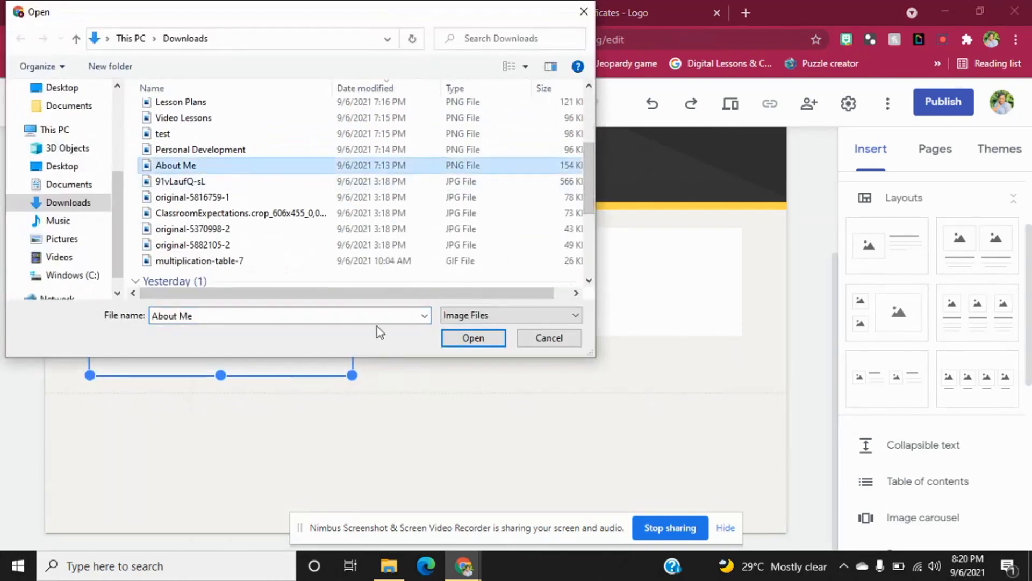
pyautogui.click(462, 340)
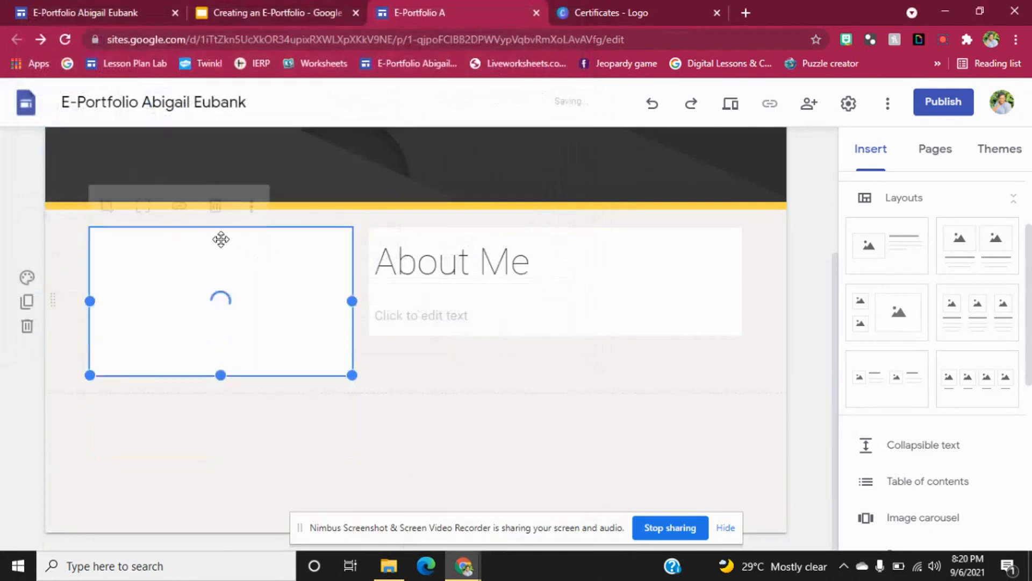
pyautogui.click(144, 204)
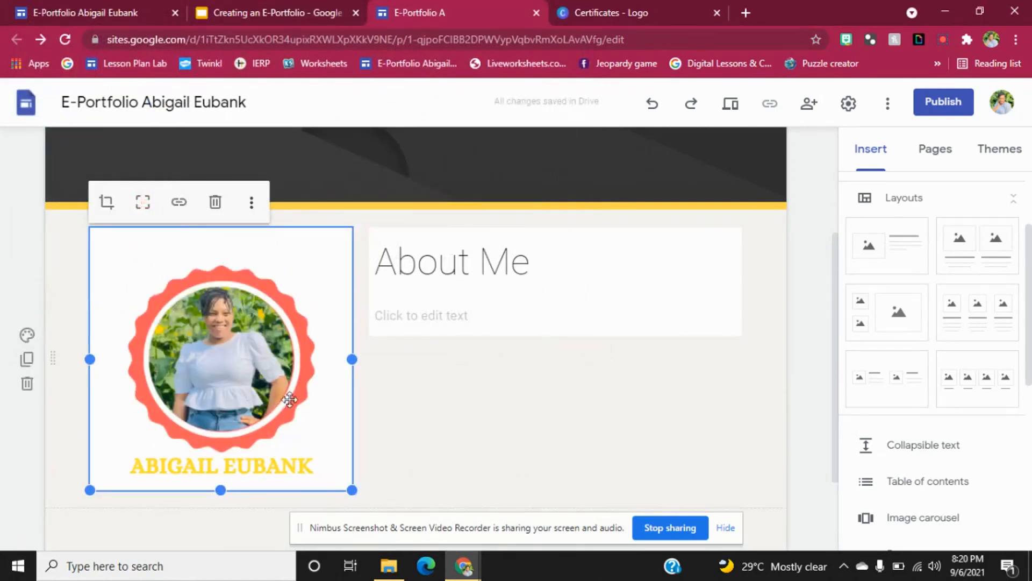
pyautogui.moveTo(352, 489); pyautogui.dragTo(297, 433)
# Reposition the About Me title box so it stays beside the badge image
pyautogui.click(451, 295)
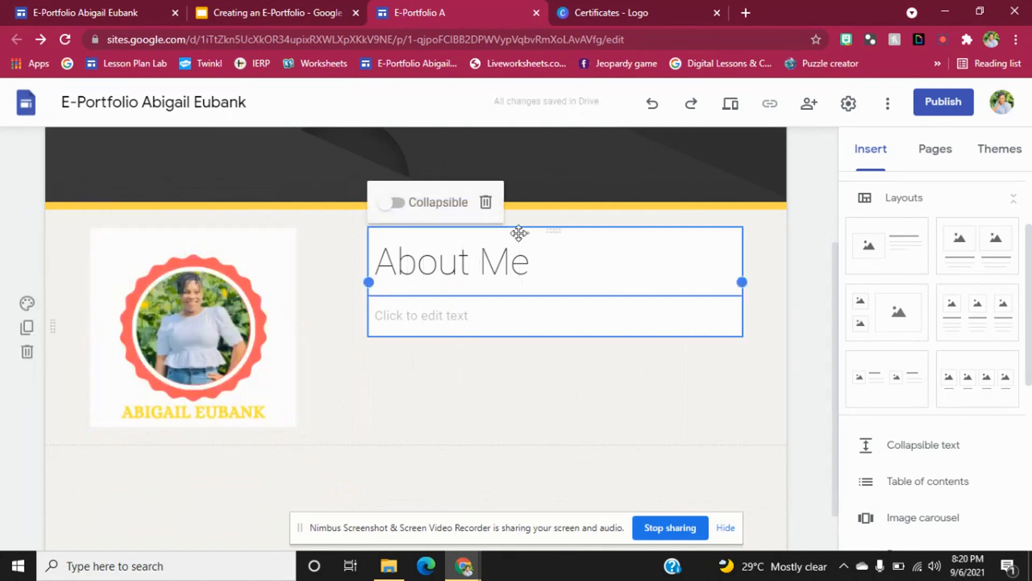
pyautogui.moveTo(519, 233); pyautogui.dragTo(454, 241)
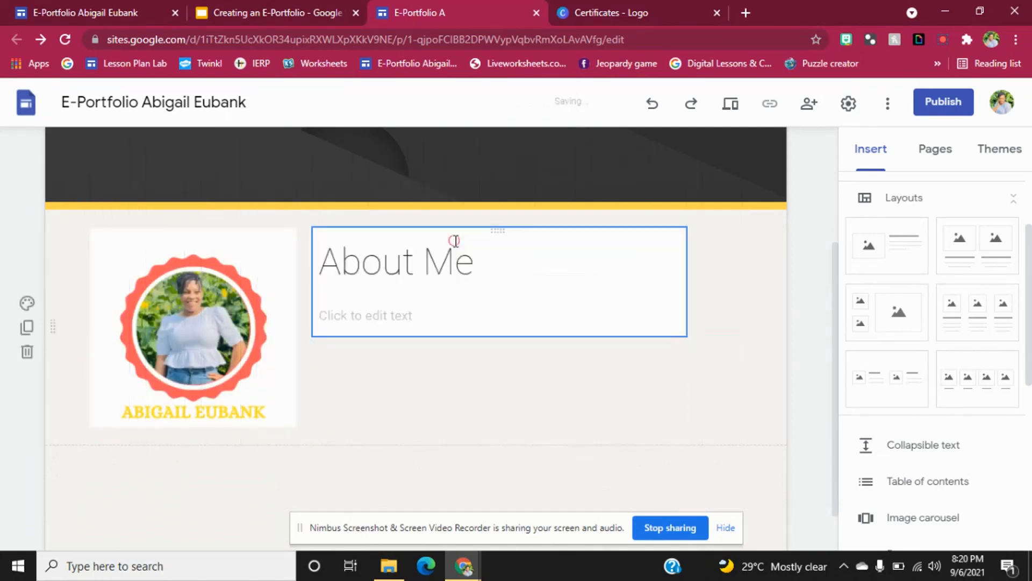
pyautogui.click(394, 228)
pyautogui.click(393, 246)
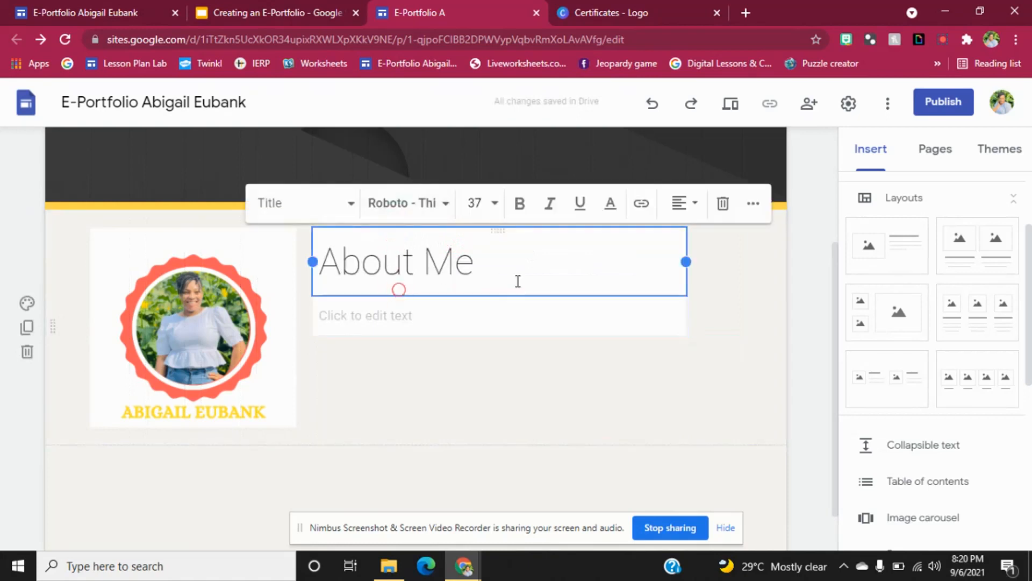
pyautogui.click(725, 281)
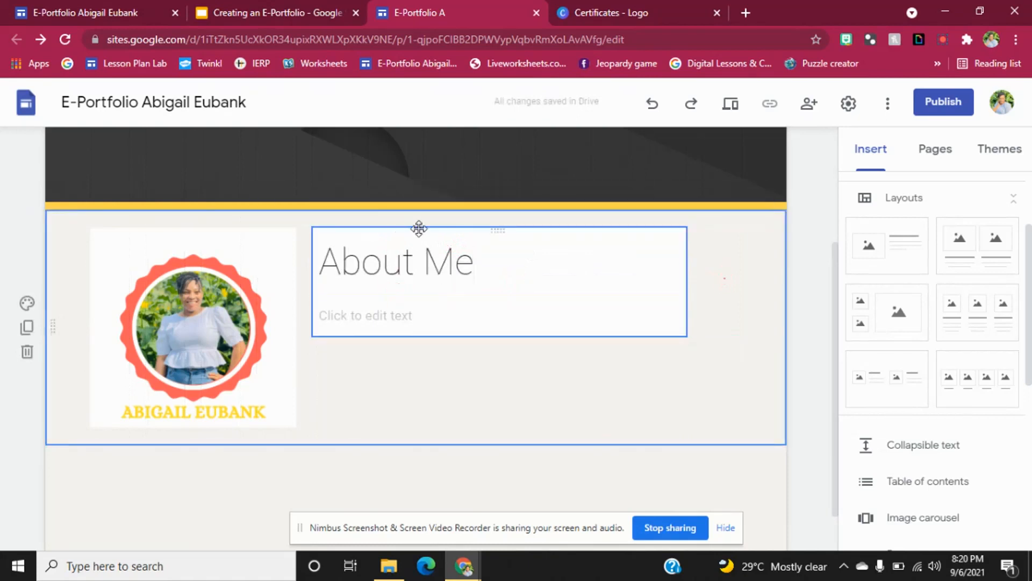
pyautogui.moveTo(495, 230); pyautogui.dragTo(493, 230)
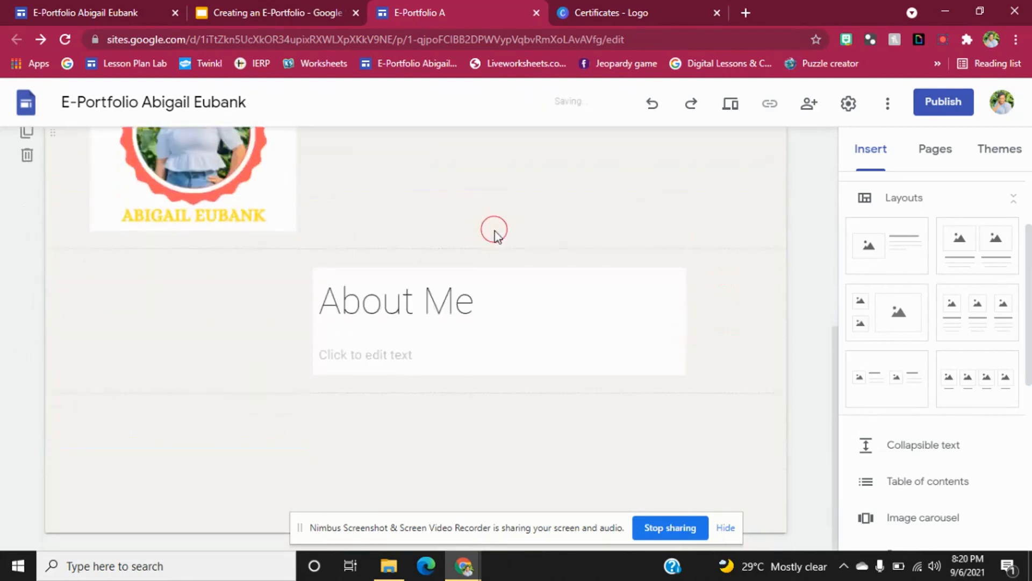
pyautogui.moveTo(403, 265); pyautogui.dragTo(400, 228)
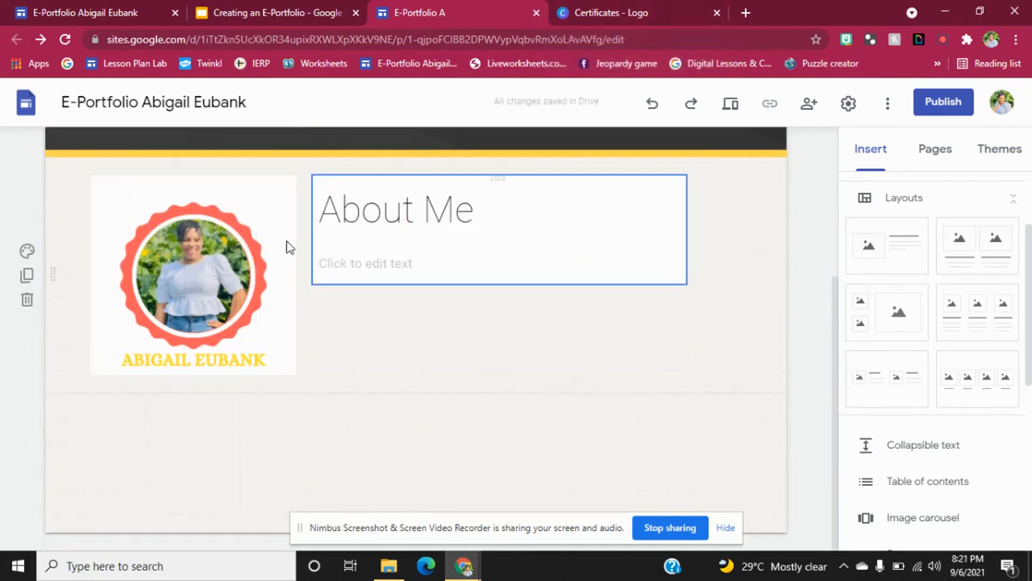
# Browse the badge logos in the Certificates - Logo Canva design, then return to the E-Portfolio editor
pyautogui.click(671, 8)
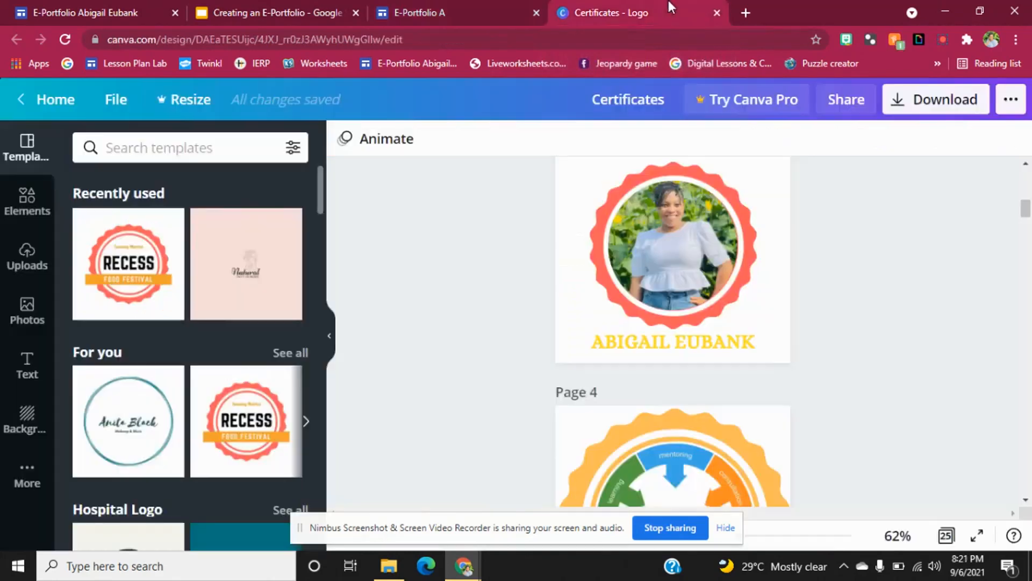
pyautogui.scroll(-5, 1029, 293)
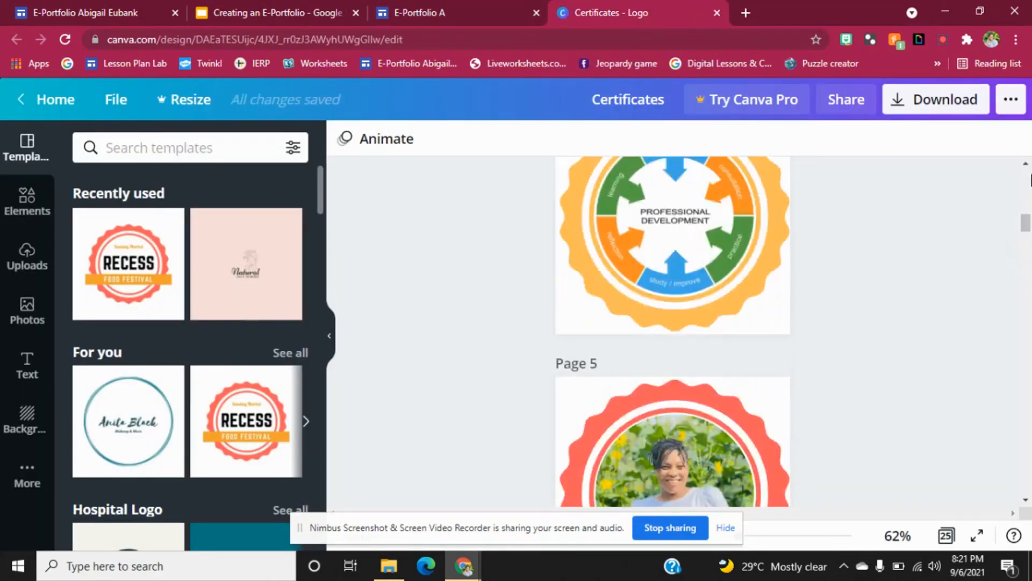
pyautogui.scroll(5, 1029, 180)
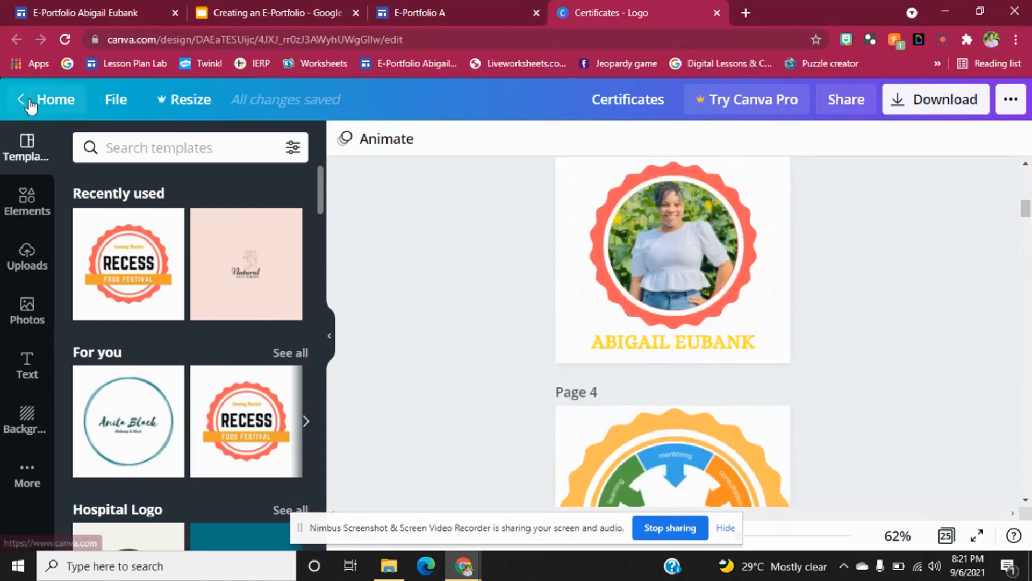
pyautogui.scroll(-5, 1030, 329)
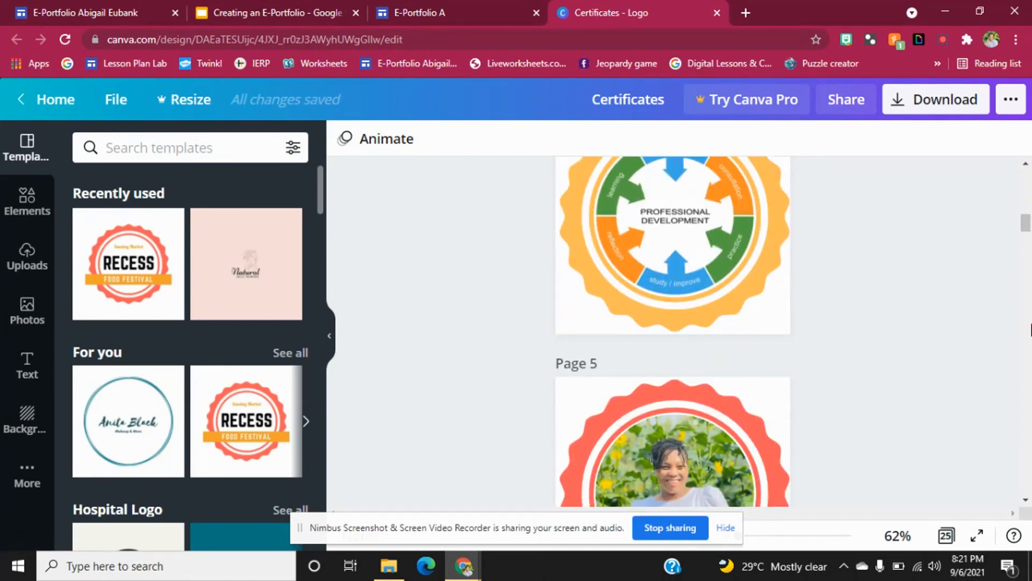
pyautogui.scroll(-5, 1030, 329)
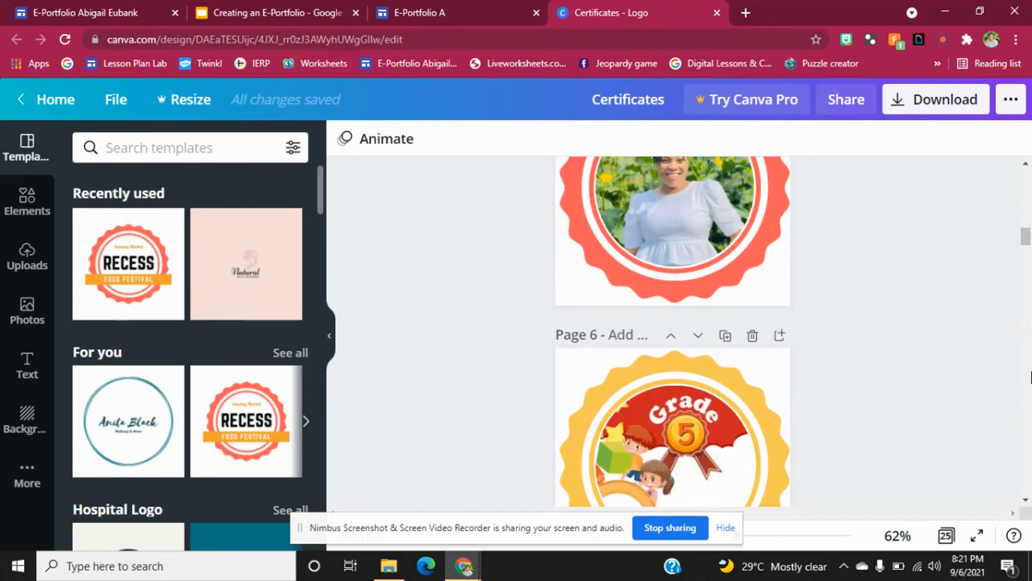
pyautogui.scroll(-10, 1030, 376)
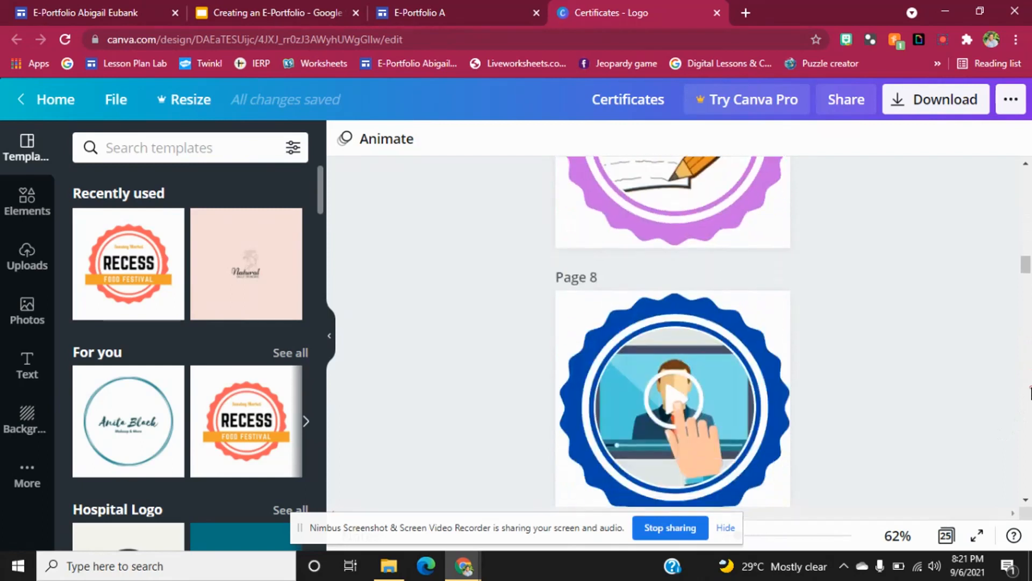
pyautogui.scroll(-5, 1030, 393)
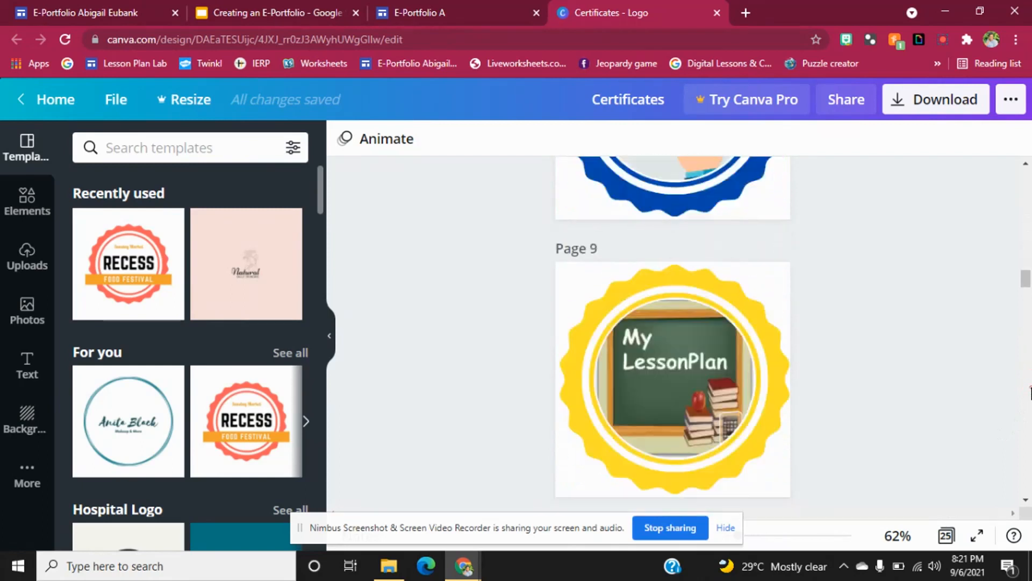
pyautogui.scroll(-5, 1030, 393)
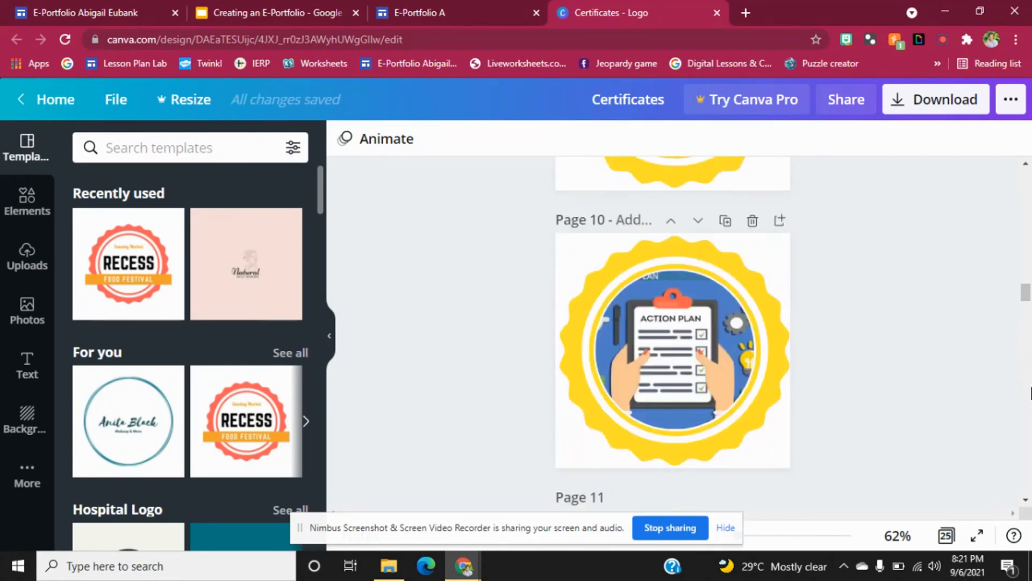
pyautogui.scroll(-5, 1030, 392)
pyautogui.scroll(-5, 1029, 390)
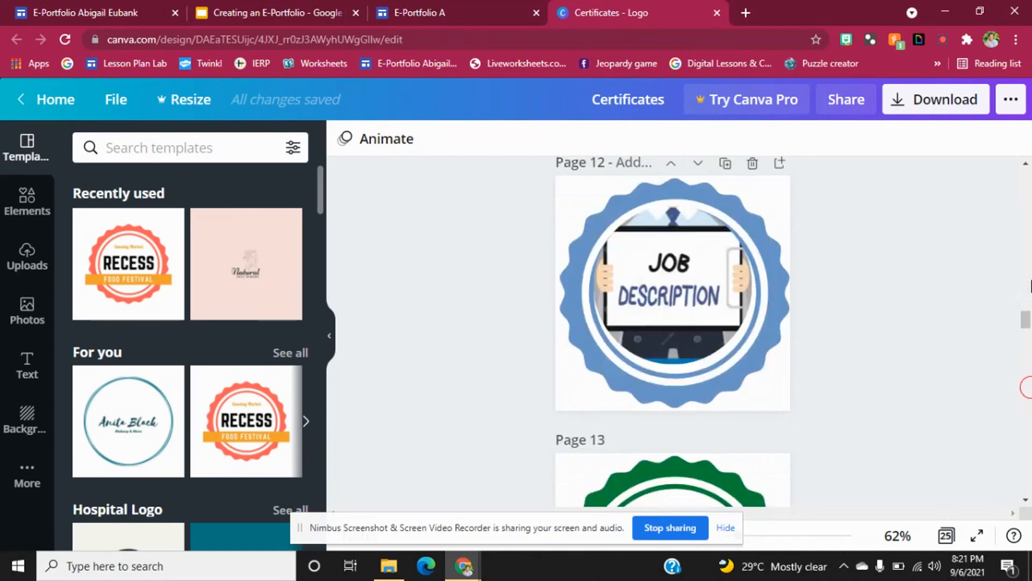
pyautogui.scroll(5, 1028, 270)
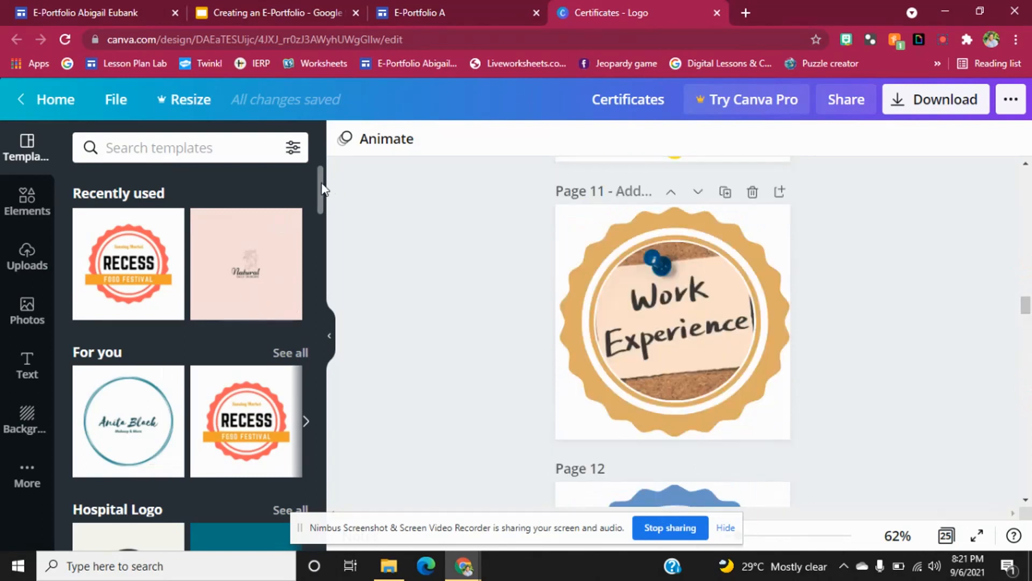
pyautogui.moveTo(323, 188); pyautogui.dragTo(323, 225)
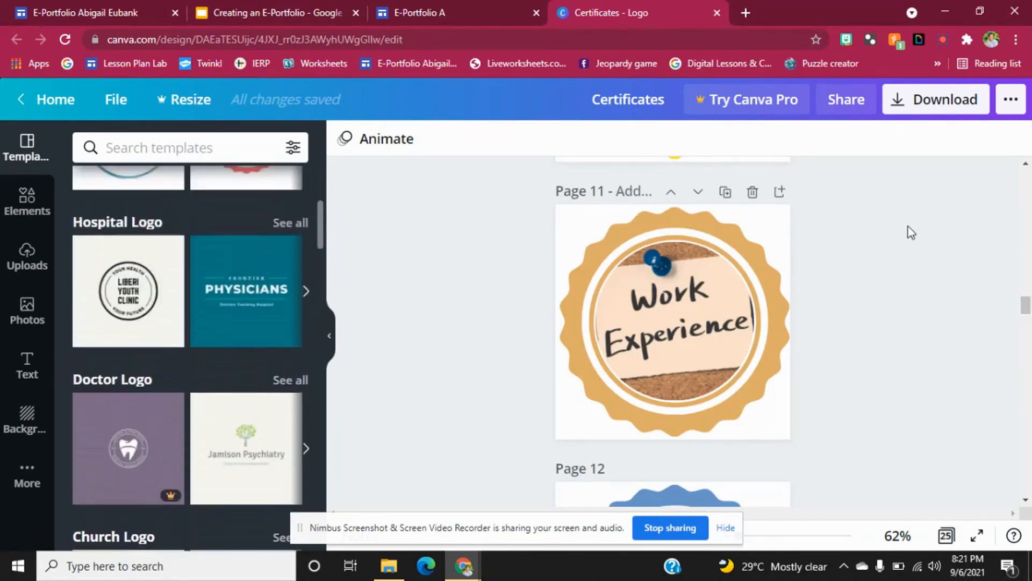
pyautogui.scroll(15, 1027, 248)
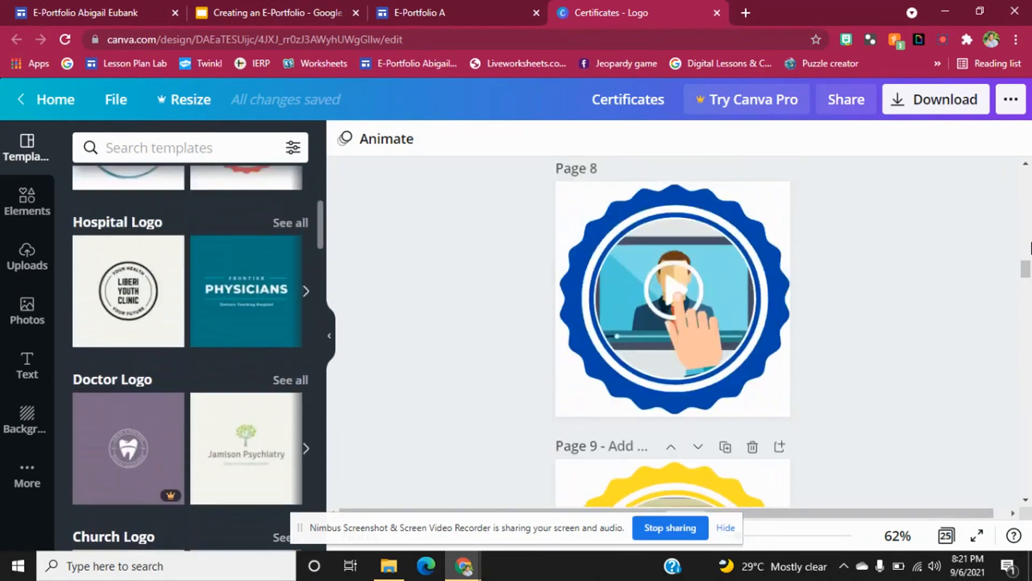
pyautogui.click(509, 7)
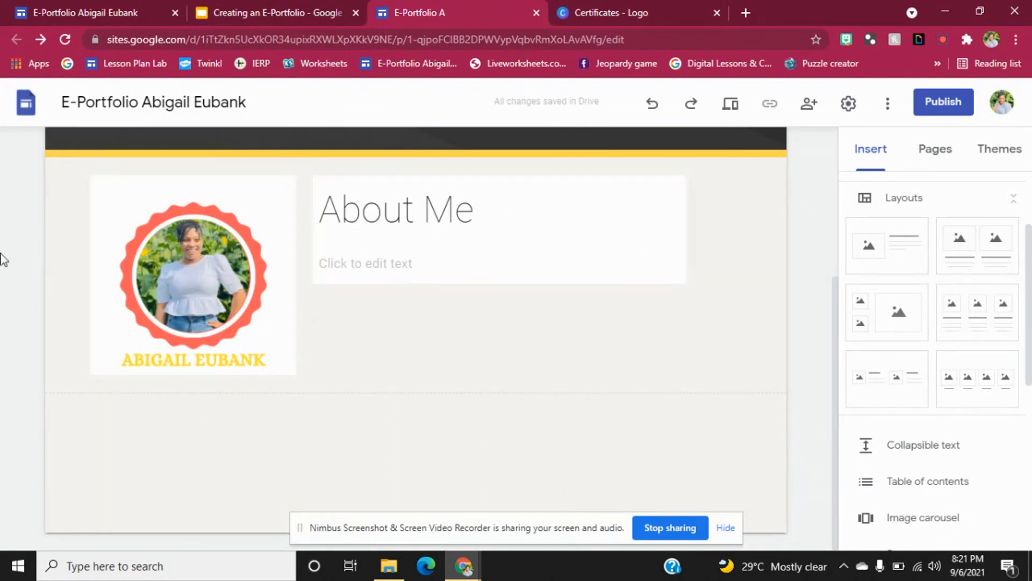
# Create an 'About Me' page from the Pages panel and delete its header title text
pyautogui.click(935, 151)
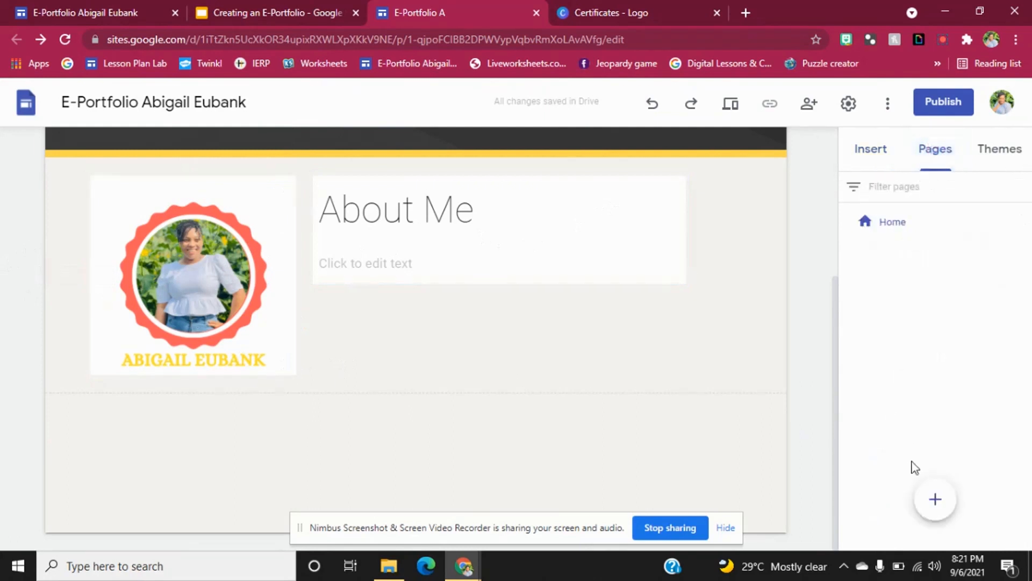
pyautogui.click(929, 493)
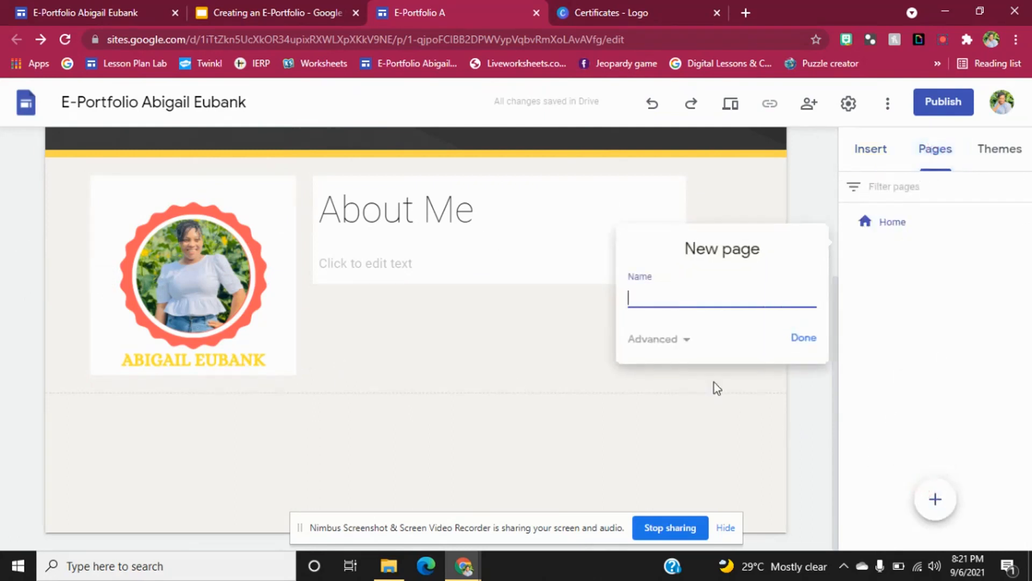
pyautogui.write('About Me')
pyautogui.press('Return')
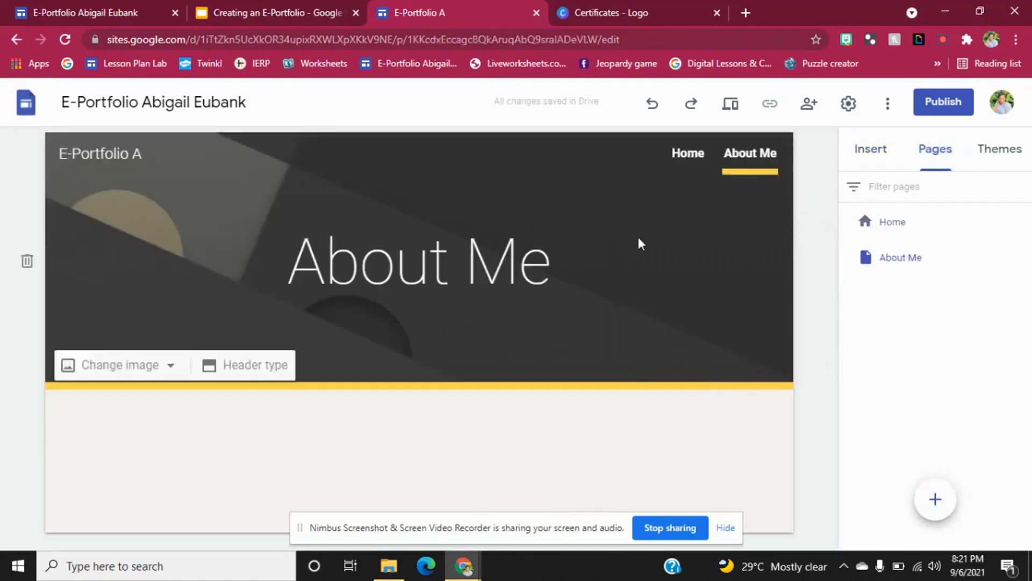
pyautogui.click(619, 246)
pyautogui.click(671, 199)
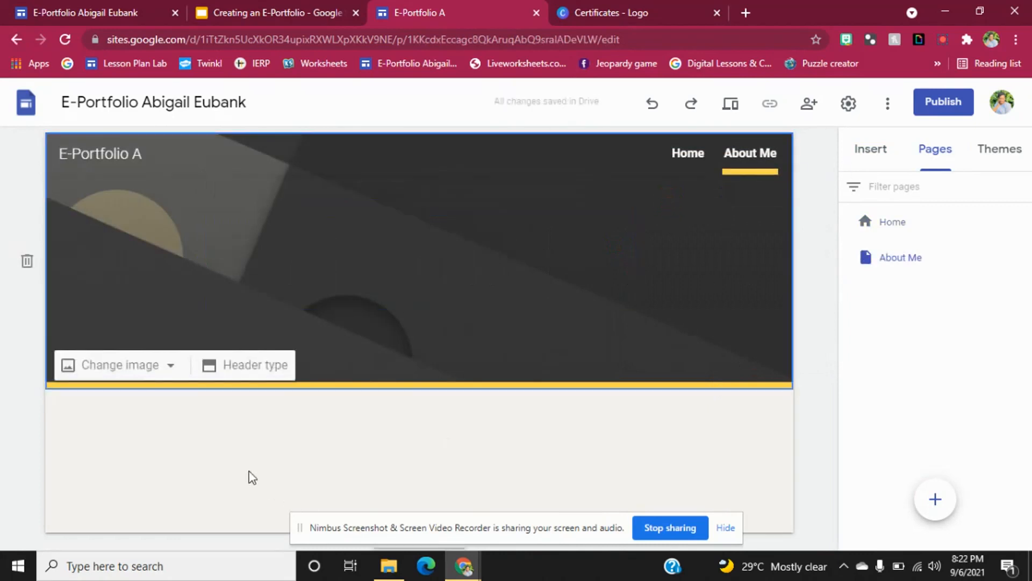
# Scroll through the Insert panel, open and close the Docs picker, and return to Layouts
pyautogui.click(879, 159)
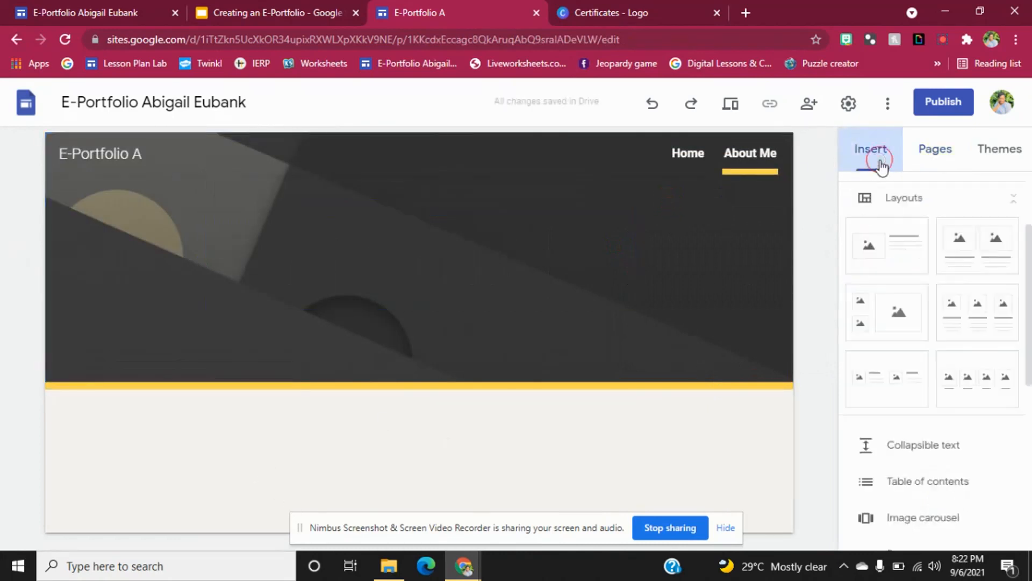
pyautogui.scroll(-2, 1028, 252)
pyautogui.scroll(-3, 1029, 301)
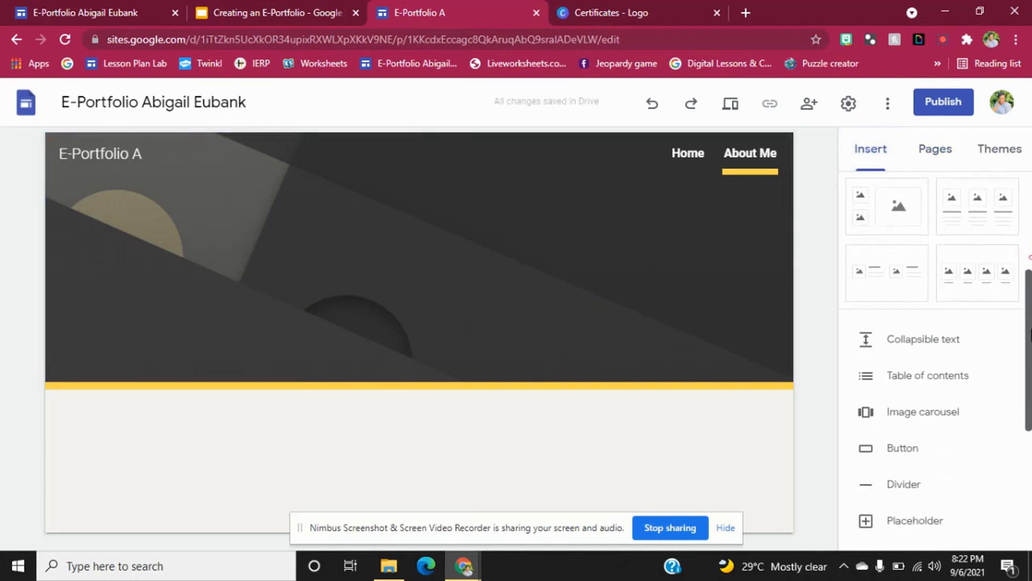
pyautogui.moveTo(1028, 338); pyautogui.dragTo(1029, 191)
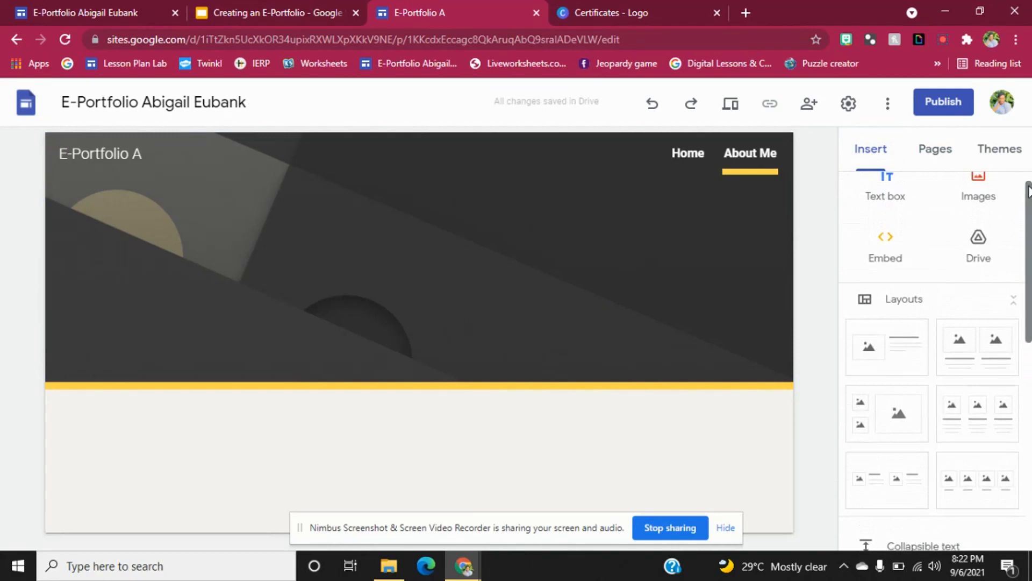
pyautogui.moveTo(1029, 192); pyautogui.dragTo(1029, 185)
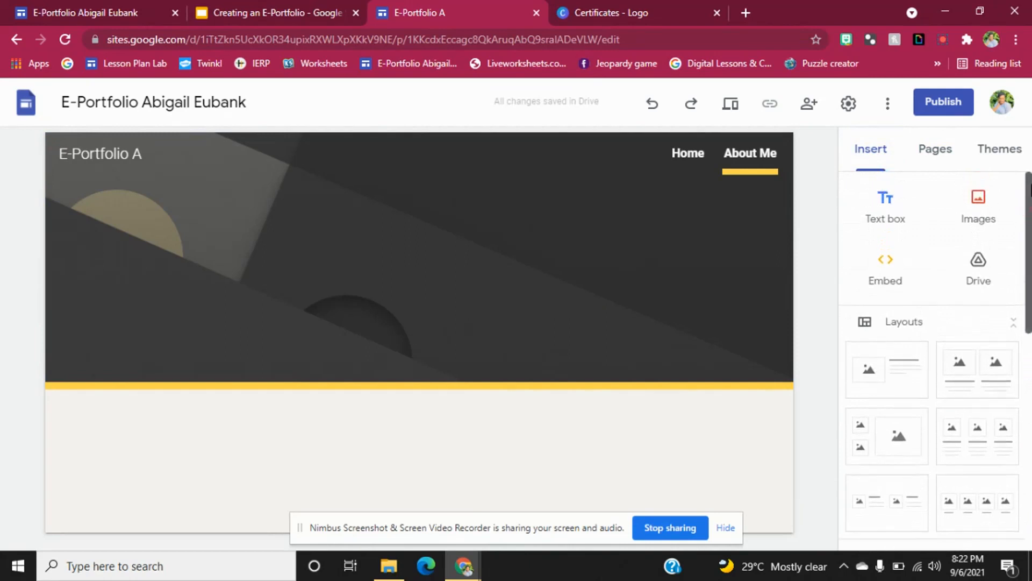
pyautogui.scroll(-4, 1030, 188)
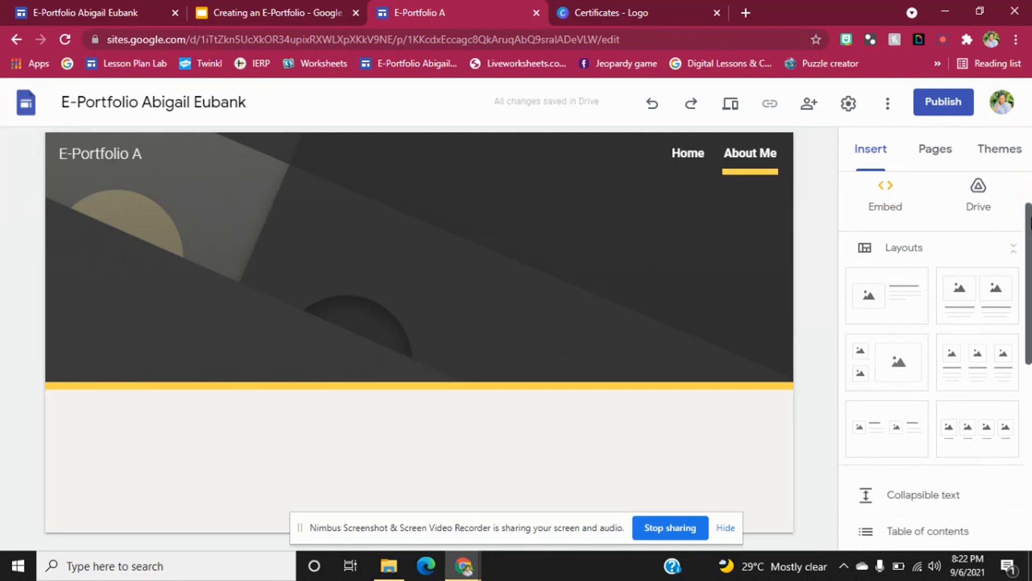
pyautogui.scroll(-5, 1030, 315)
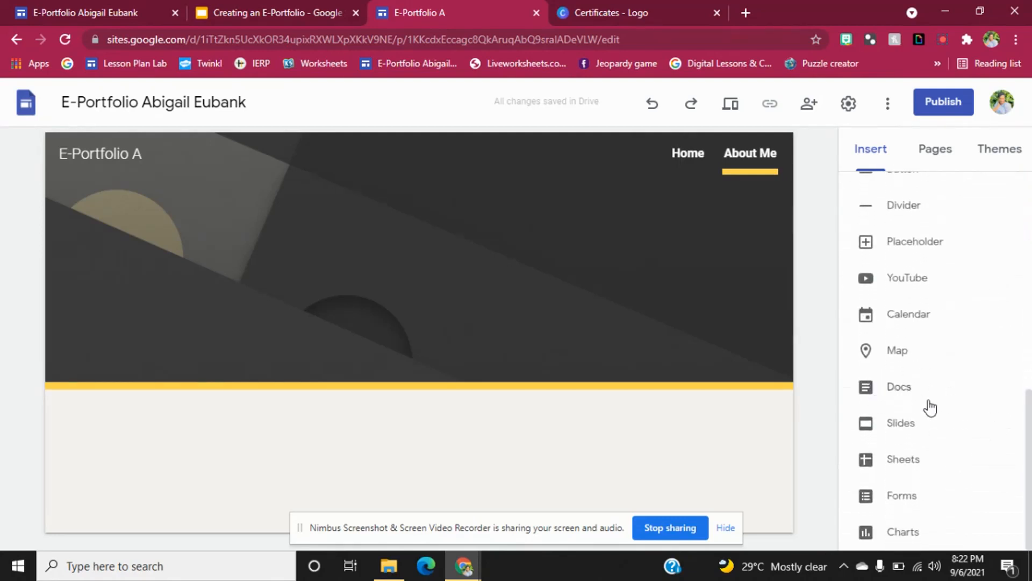
pyautogui.click(1031, 450)
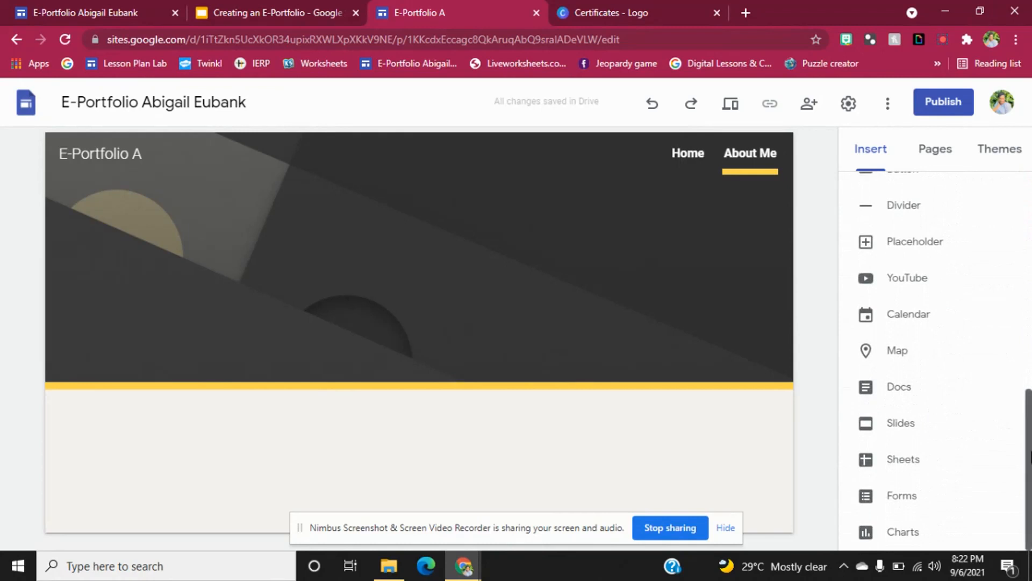
pyautogui.click(892, 396)
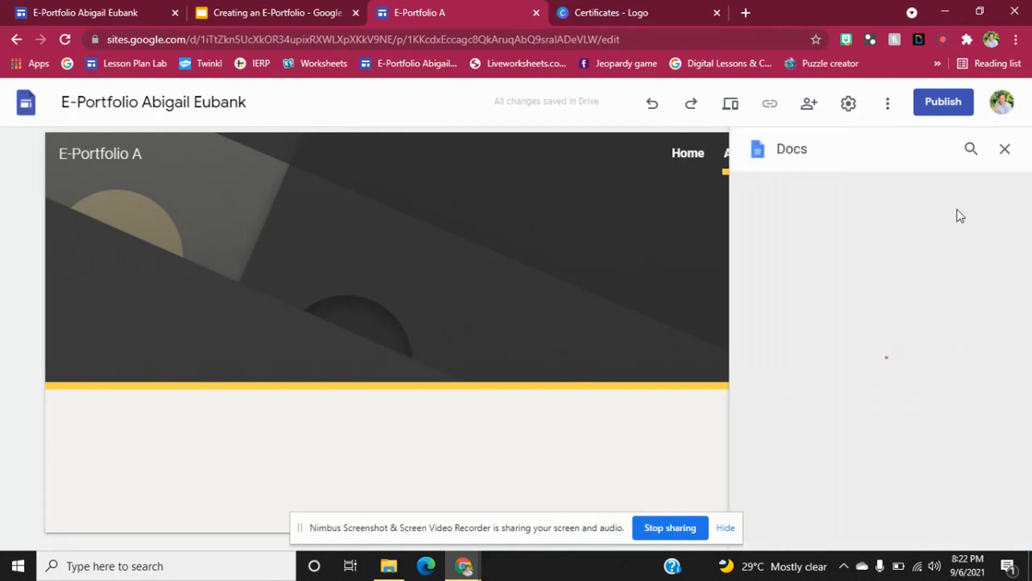
pyautogui.click(1005, 151)
pyautogui.moveTo(1027, 417); pyautogui.dragTo(1030, 129)
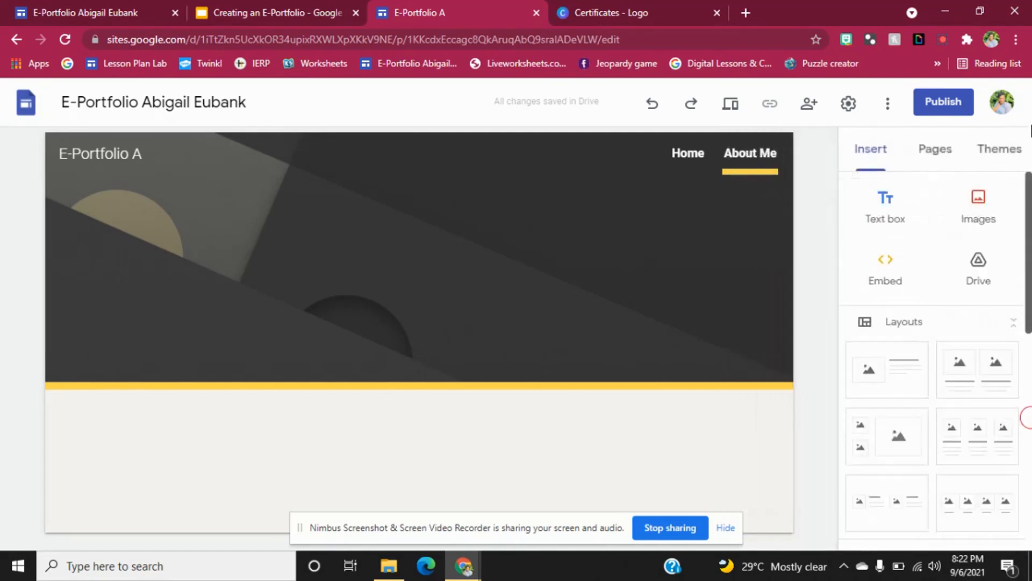
pyautogui.moveTo(1028, 183); pyautogui.dragTo(1026, 226)
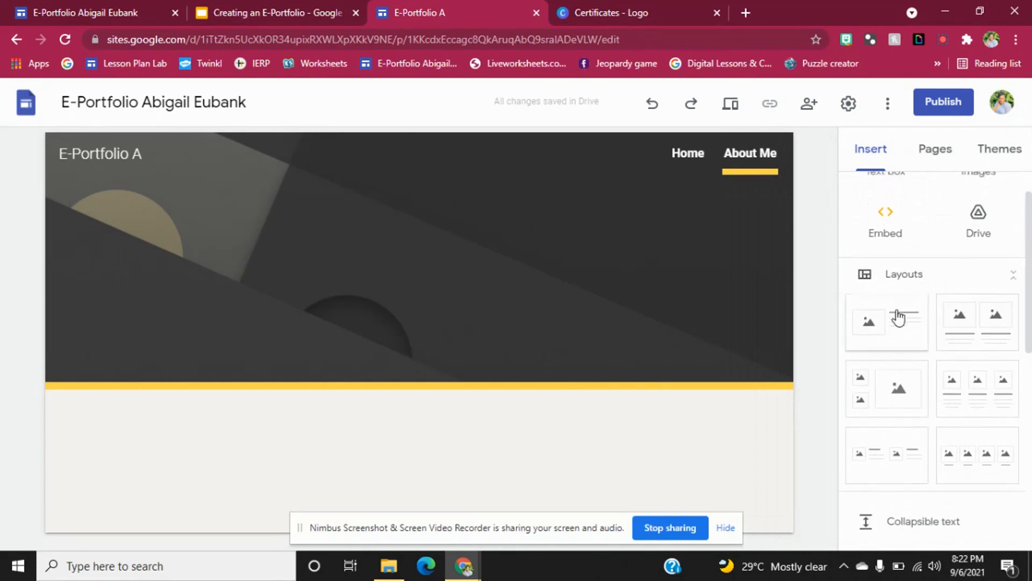
pyautogui.scroll(-1, 1030, 330)
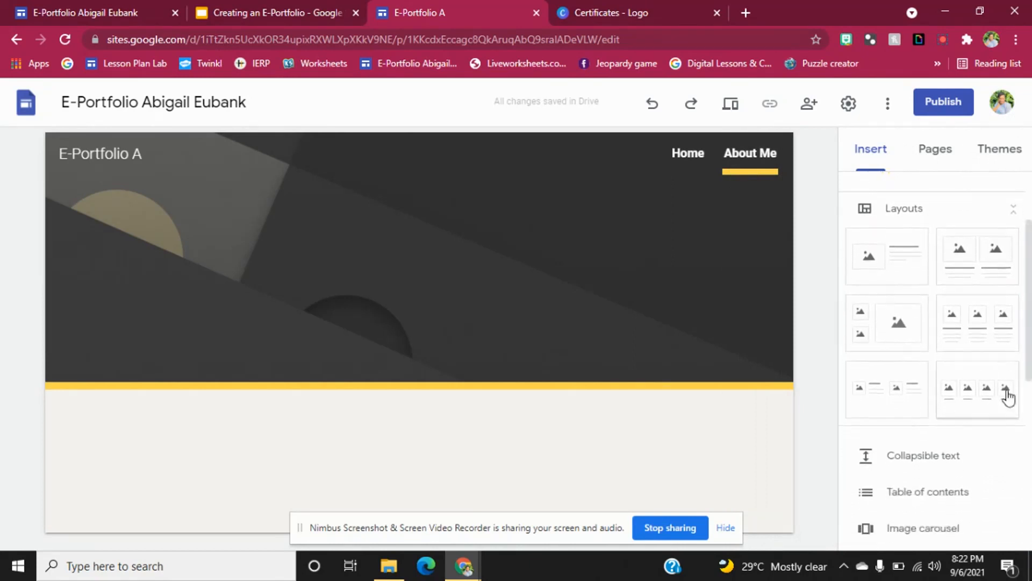
# Insert an image-and-text section and upload the About Me badge image into it
pyautogui.click(890, 266)
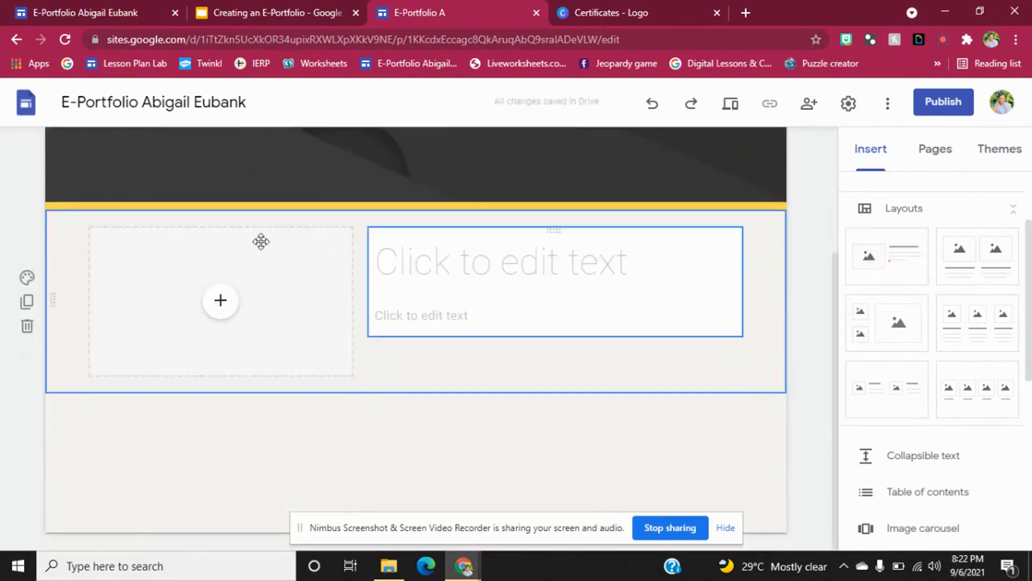
pyautogui.click(220, 304)
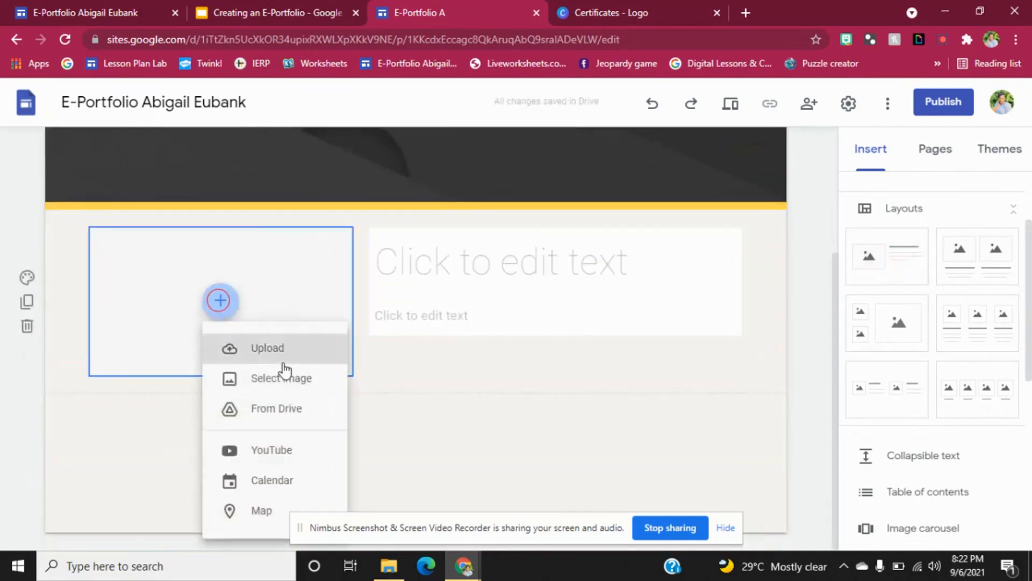
pyautogui.click(282, 353)
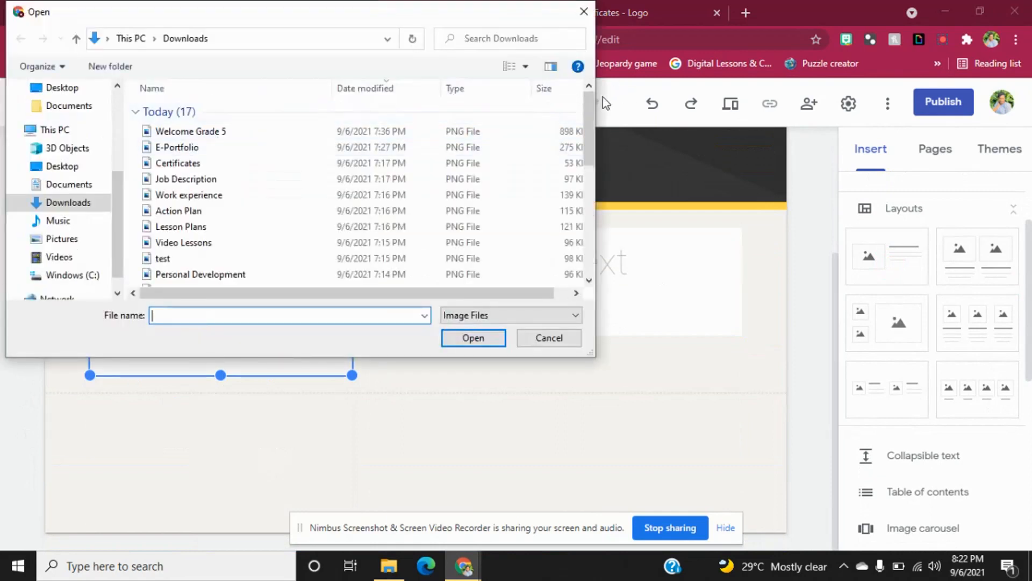
pyautogui.moveTo(588, 151); pyautogui.dragTo(589, 171)
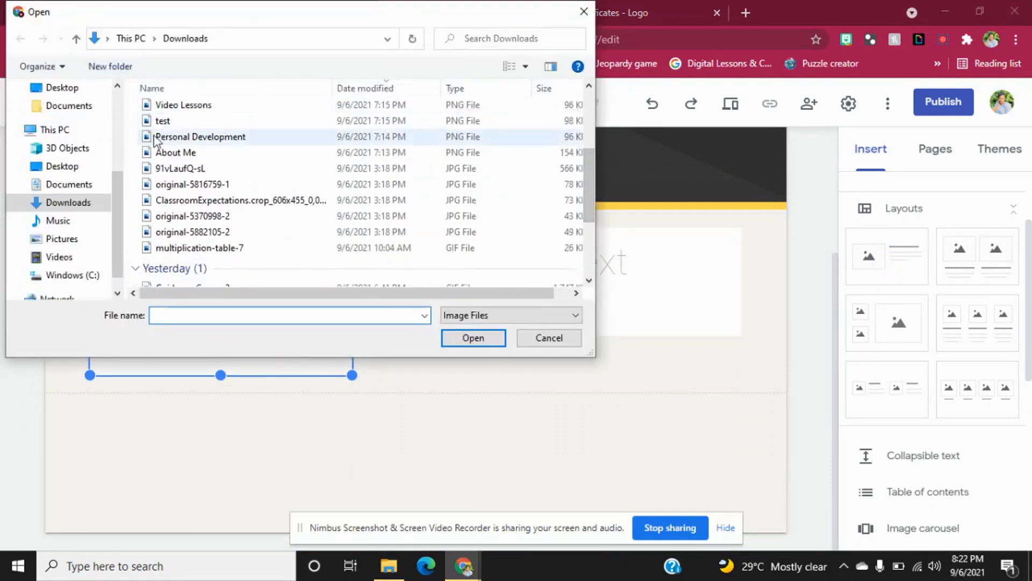
pyautogui.click(175, 153)
pyautogui.click(473, 337)
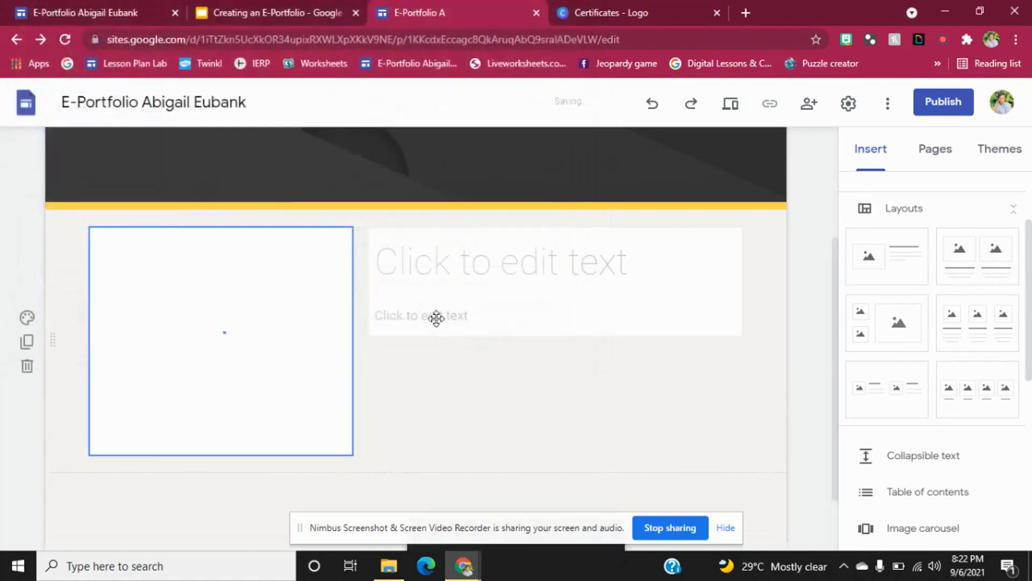
# Type the owner's name as the section title and begin a 'Hello my name is' introduction line
pyautogui.click(446, 267)
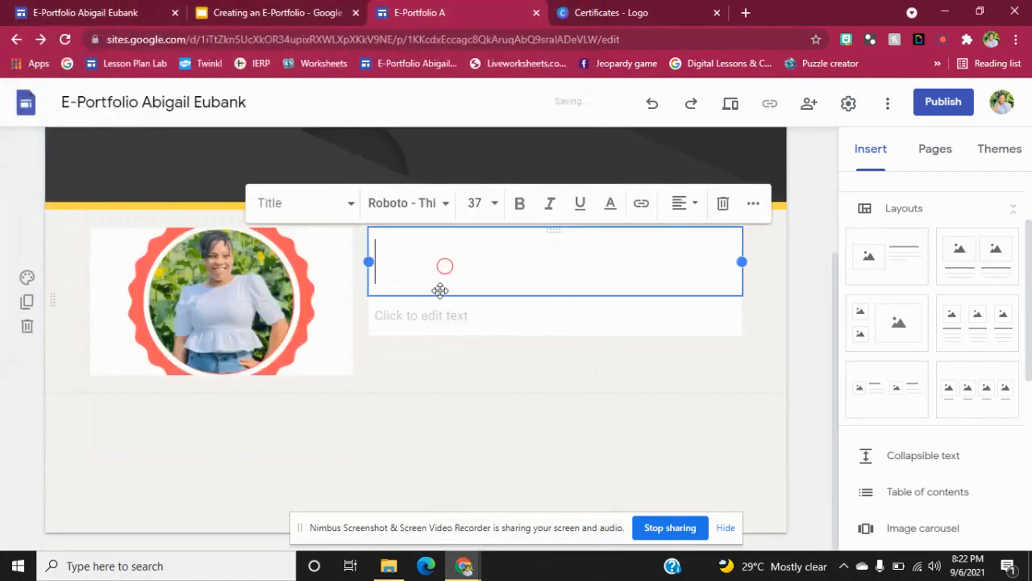
pyautogui.write('Mrs')
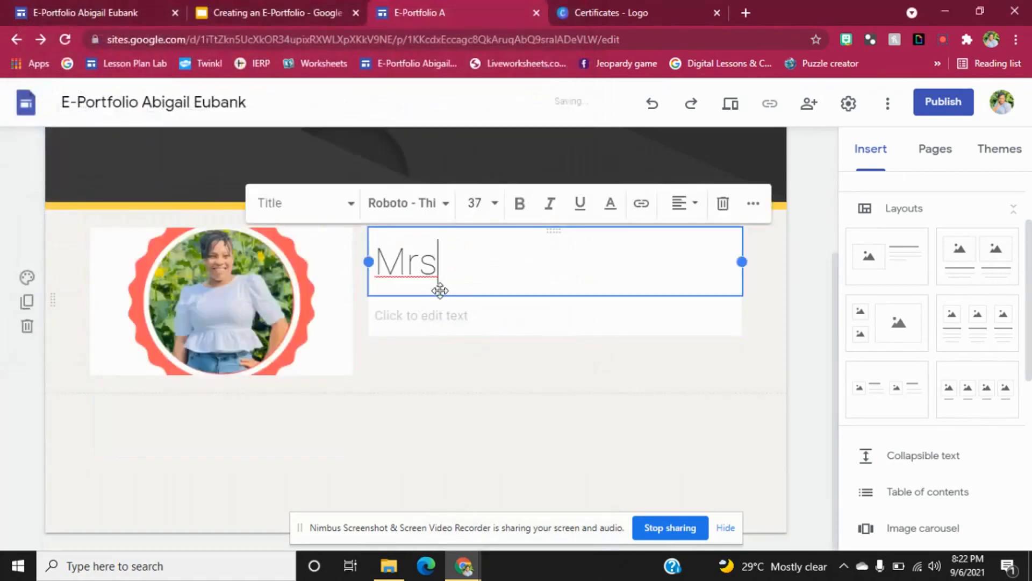
pyautogui.write('.A')
pyautogui.press('BackSpace')
pyautogui.write('Abigail ')
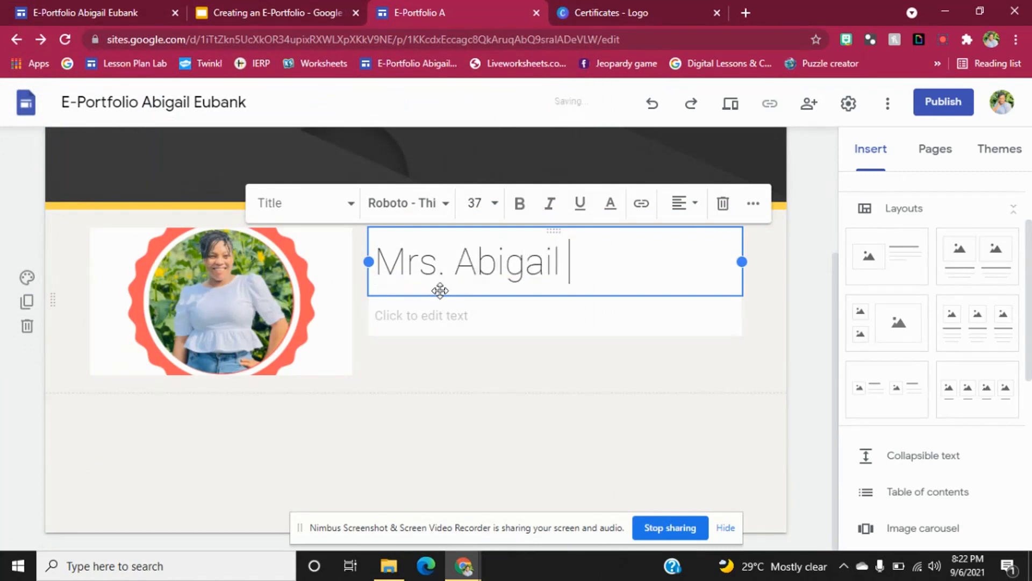
pyautogui.write('Eubank')
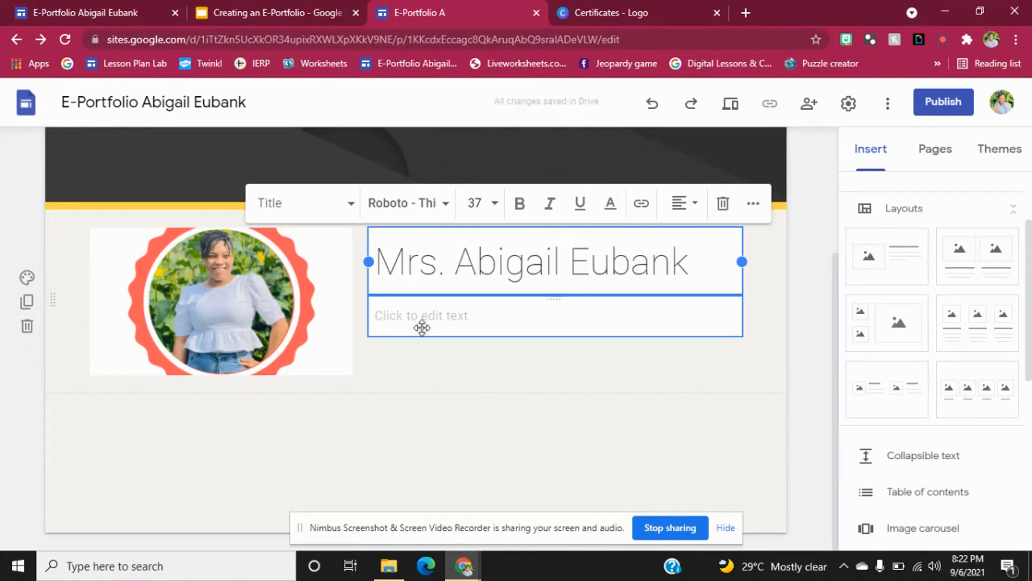
pyautogui.click(417, 318)
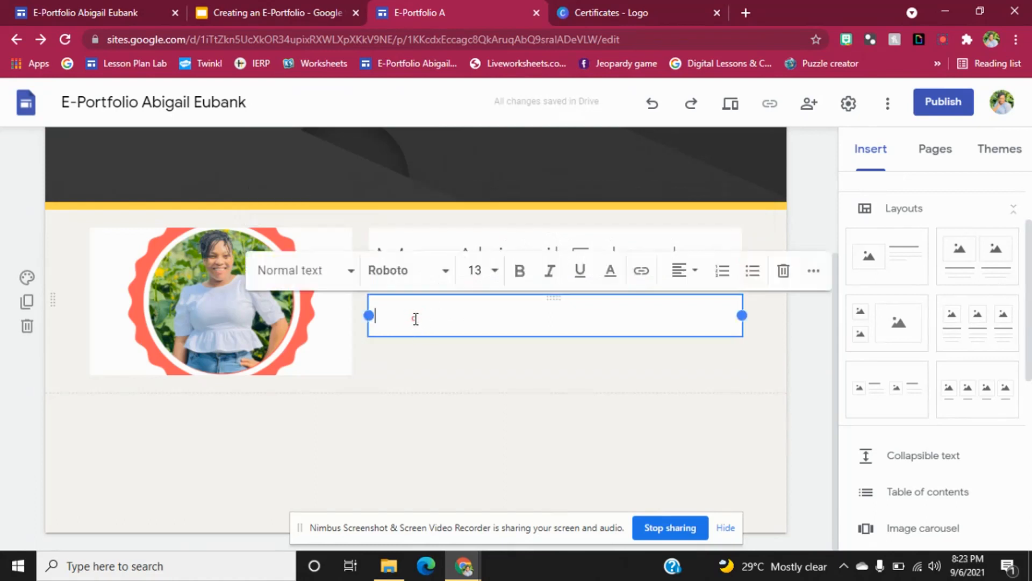
pyautogui.write('M')
pyautogui.press('BackSpace')
pyautogui.write('Hello ')
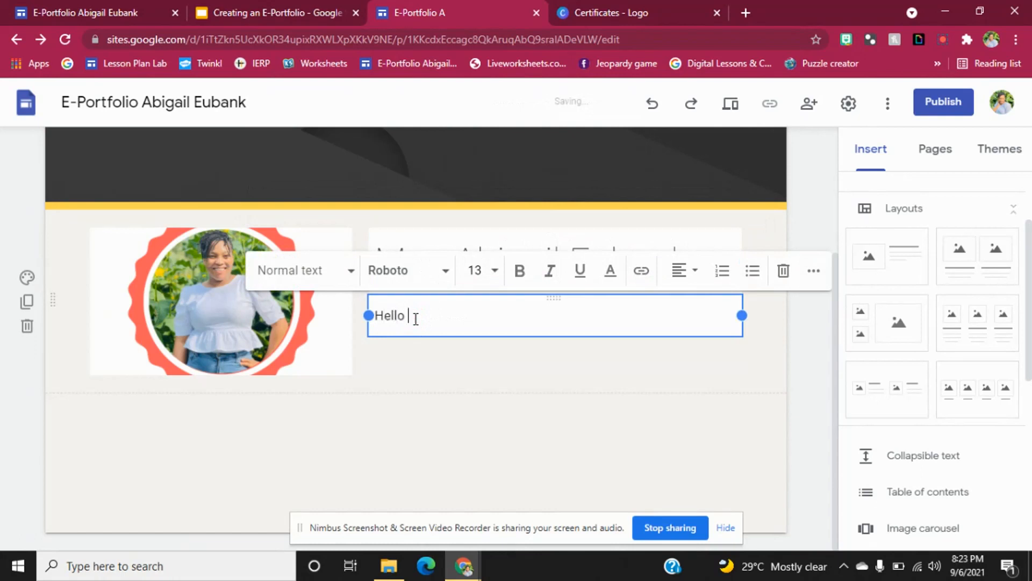
pyautogui.write('my name is ........')
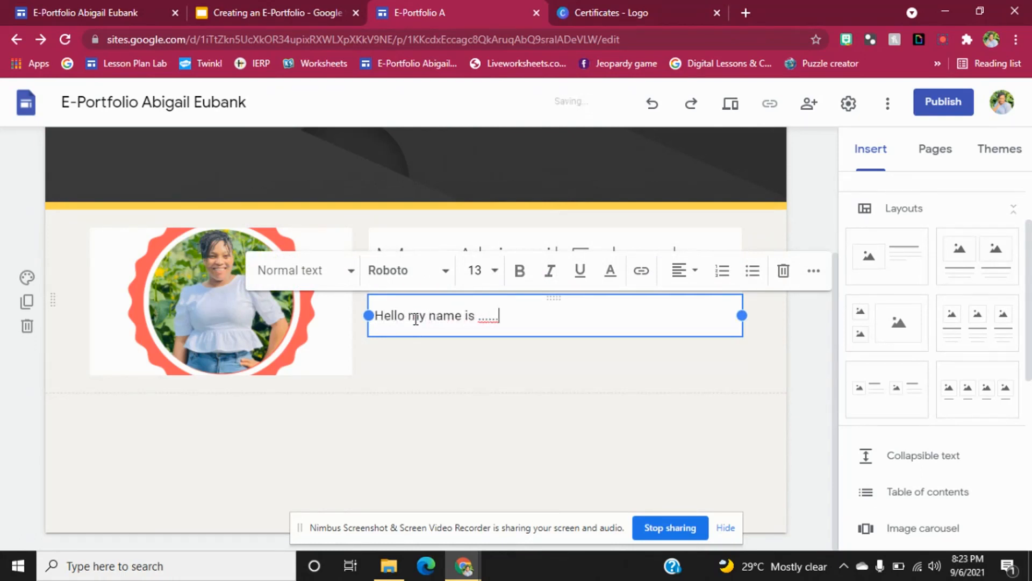
pyautogui.click(192, 304)
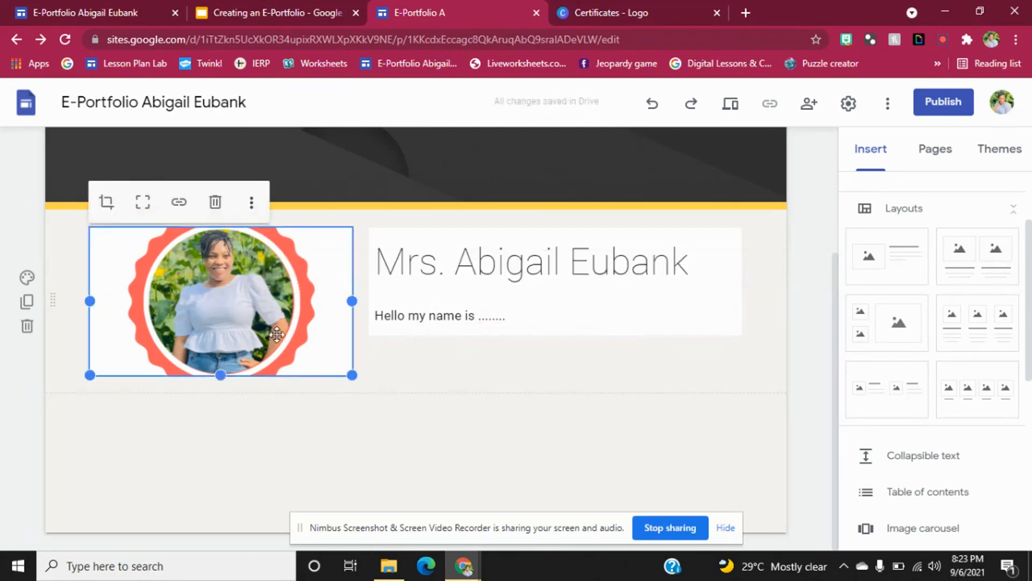
# Uncrop the badge photo to show its full name banner and shrink it to a smaller size
pyautogui.click(142, 202)
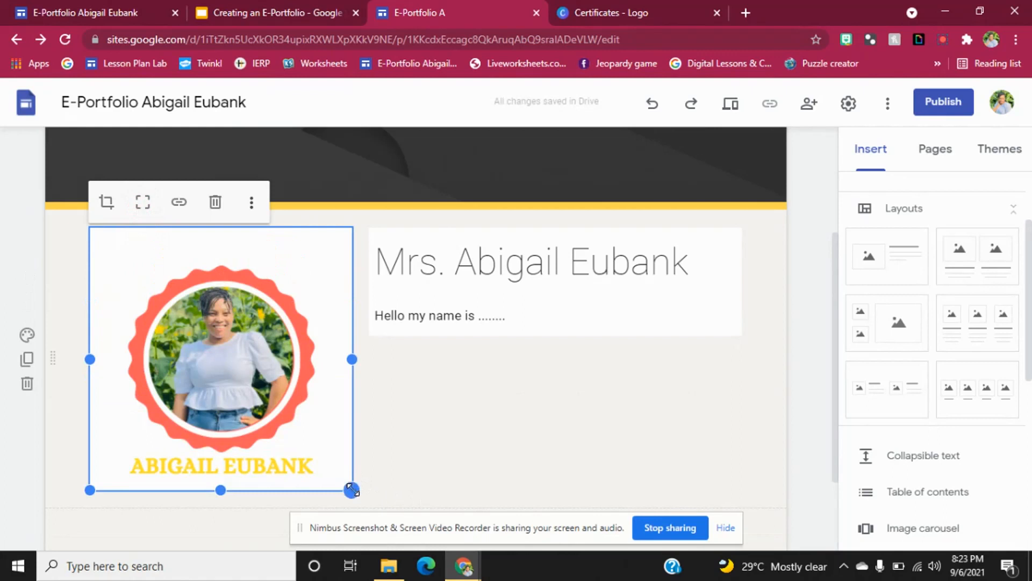
pyautogui.moveTo(351, 490); pyautogui.dragTo(315, 423)
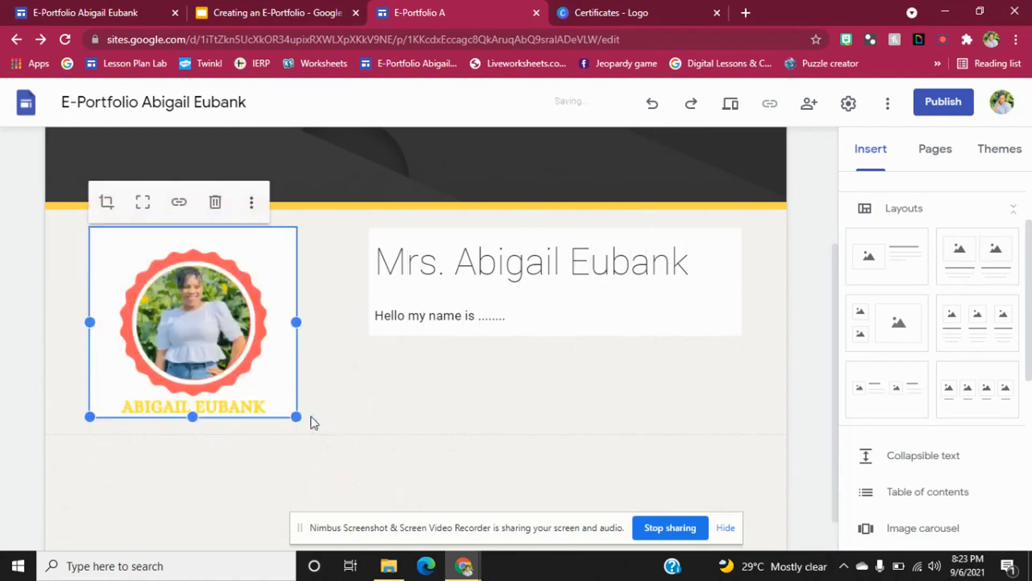
pyautogui.click(253, 208)
pyautogui.moveTo(253, 212)
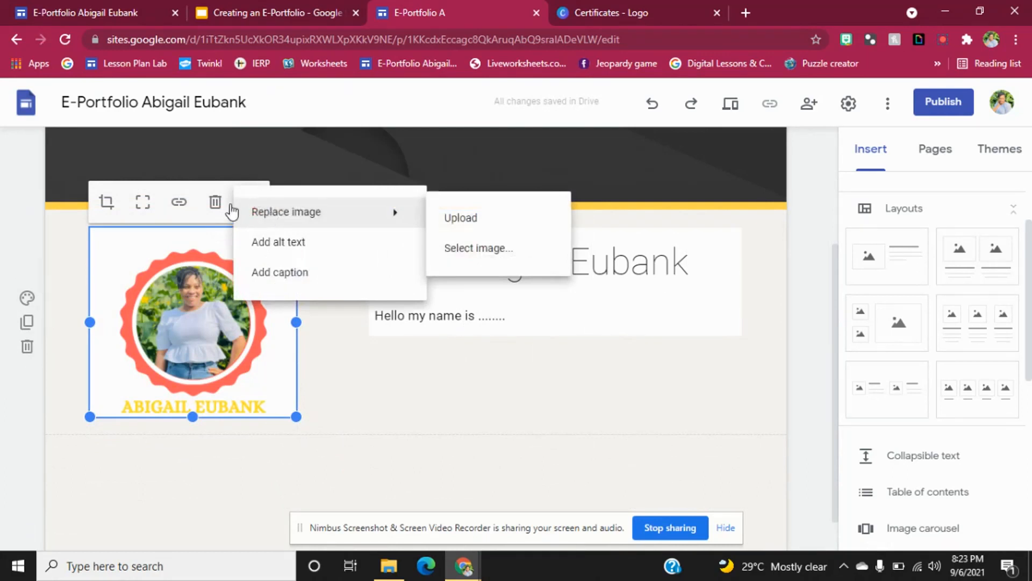
pyautogui.click(352, 390)
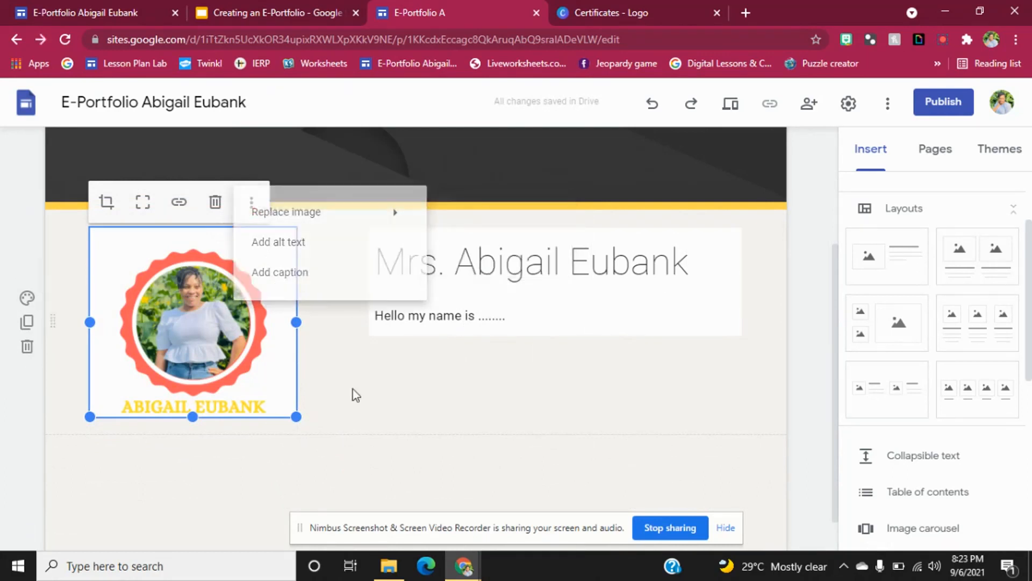
pyautogui.click(225, 251)
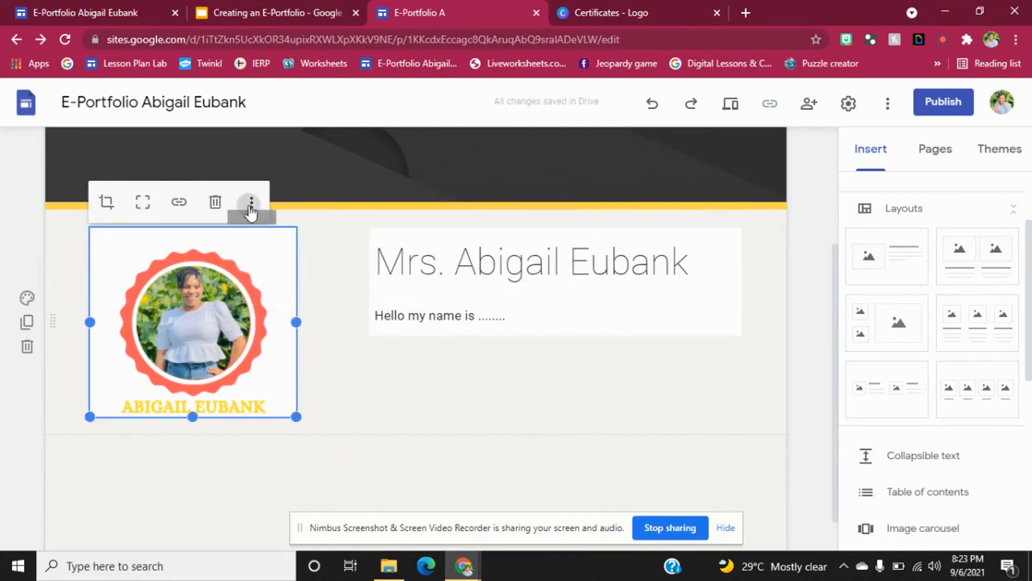
pyautogui.click(249, 205)
pyautogui.moveTo(253, 211)
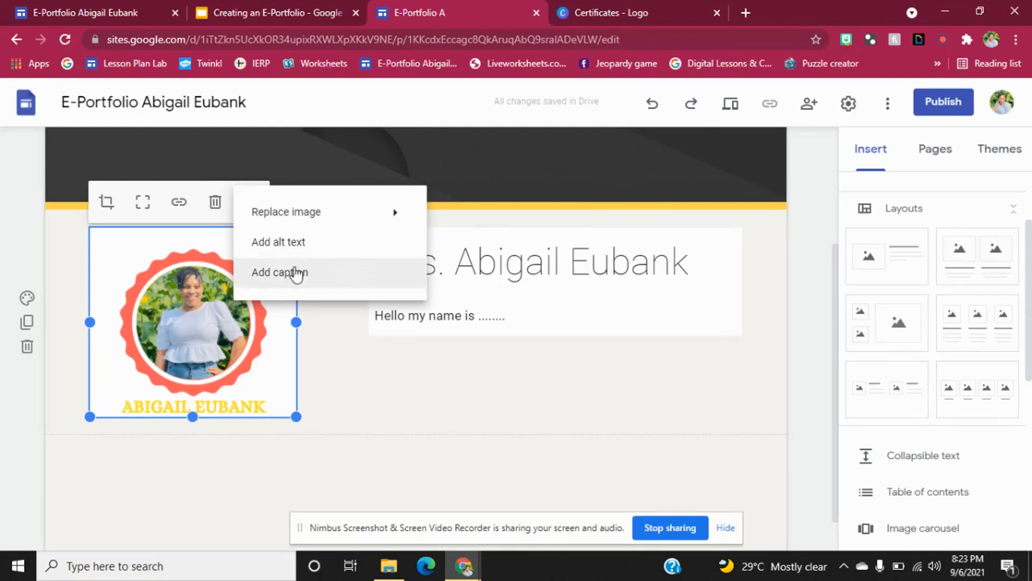
pyautogui.click(392, 373)
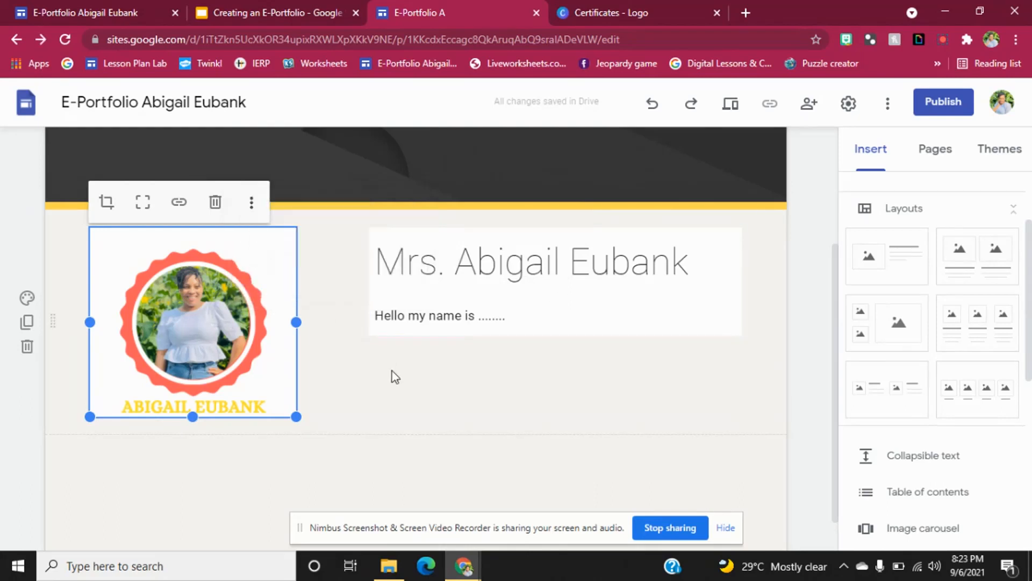
# Recrop the badge photo so the image fills the crop frame, and confirm
pyautogui.click(238, 276)
pyautogui.click(112, 204)
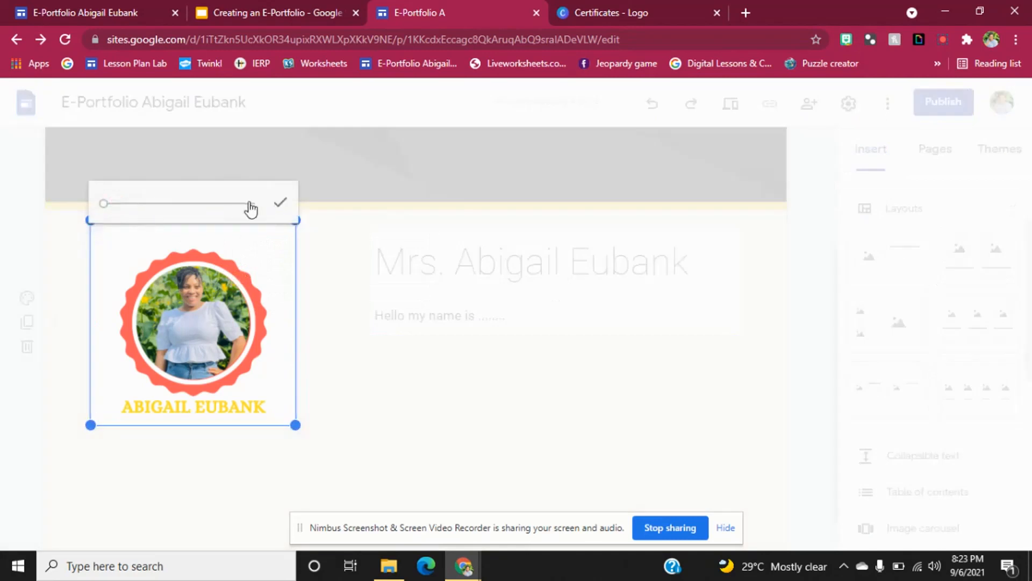
pyautogui.moveTo(108, 205); pyautogui.dragTo(86, 217)
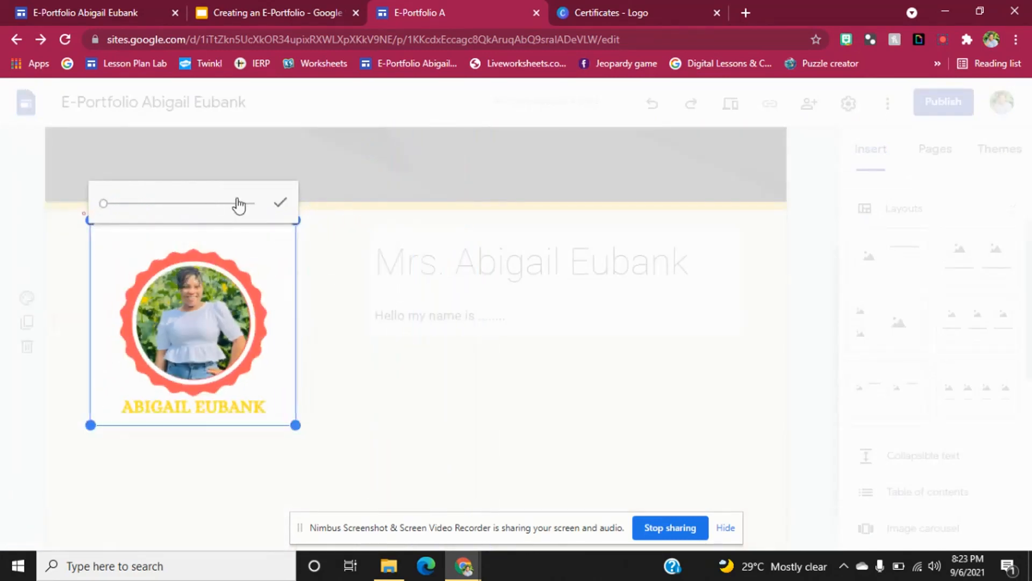
pyautogui.click(280, 206)
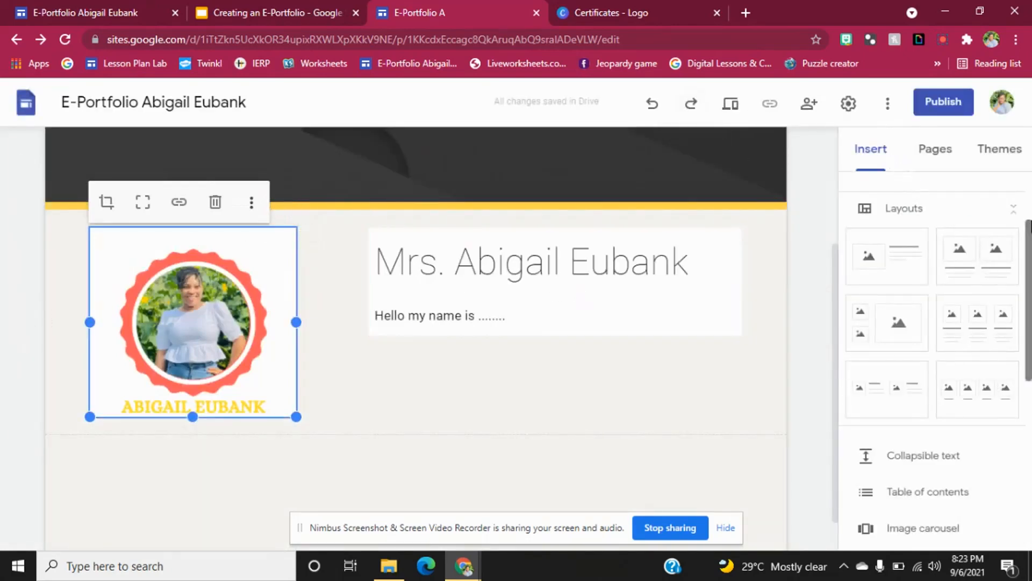
pyautogui.moveTo(1028, 221); pyautogui.dragTo(966, 164)
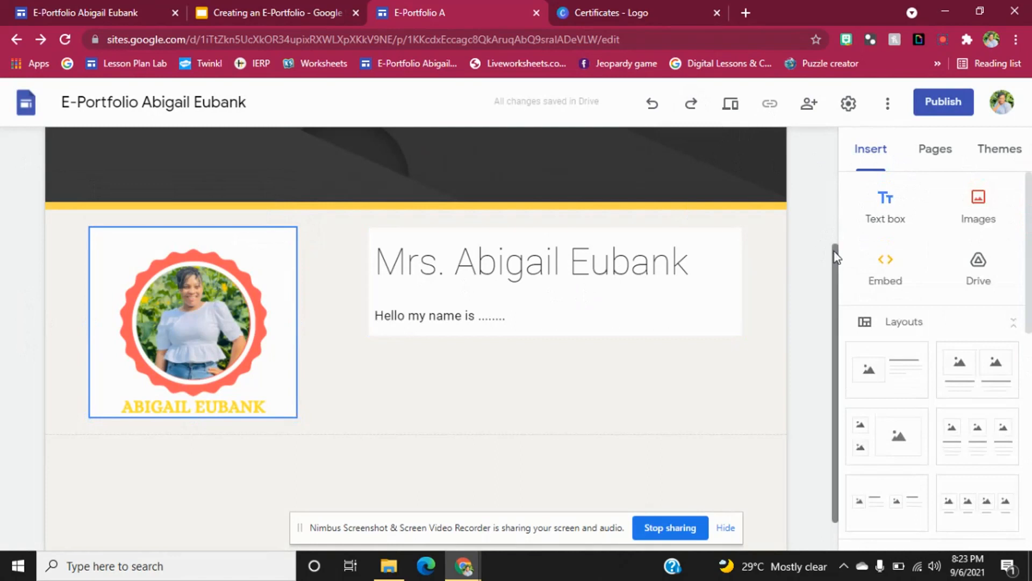
pyautogui.moveTo(832, 250); pyautogui.dragTo(842, 127)
# On the Home page, link the profile badge image to the About Me page
pyautogui.click(688, 154)
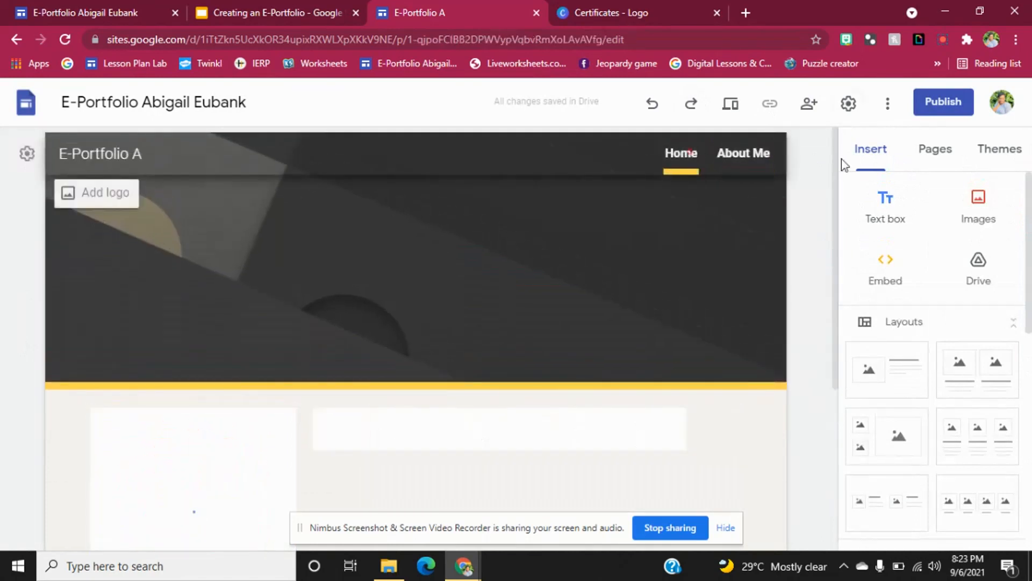
pyautogui.scroll(-2, 838, 224)
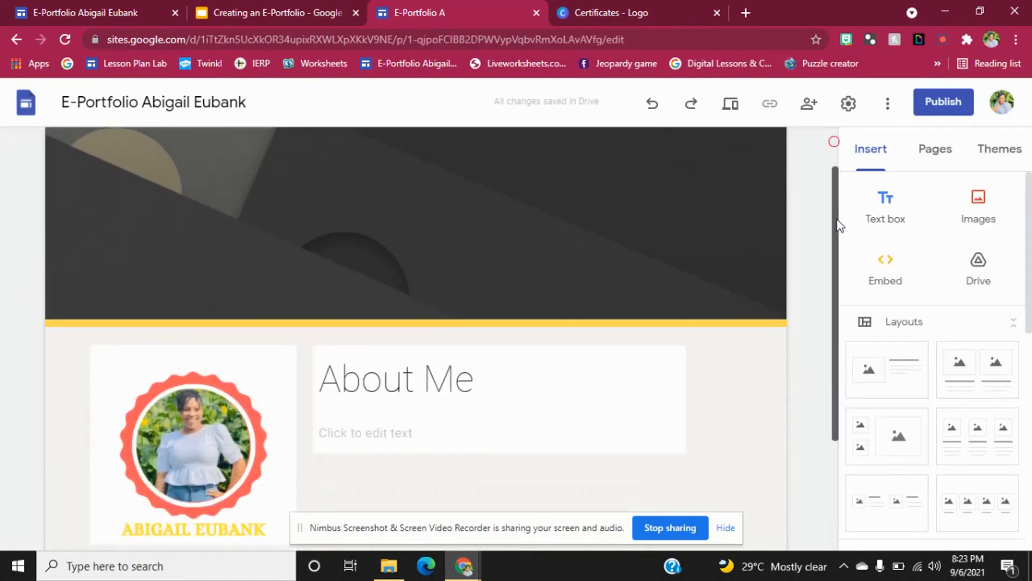
pyautogui.click(272, 361)
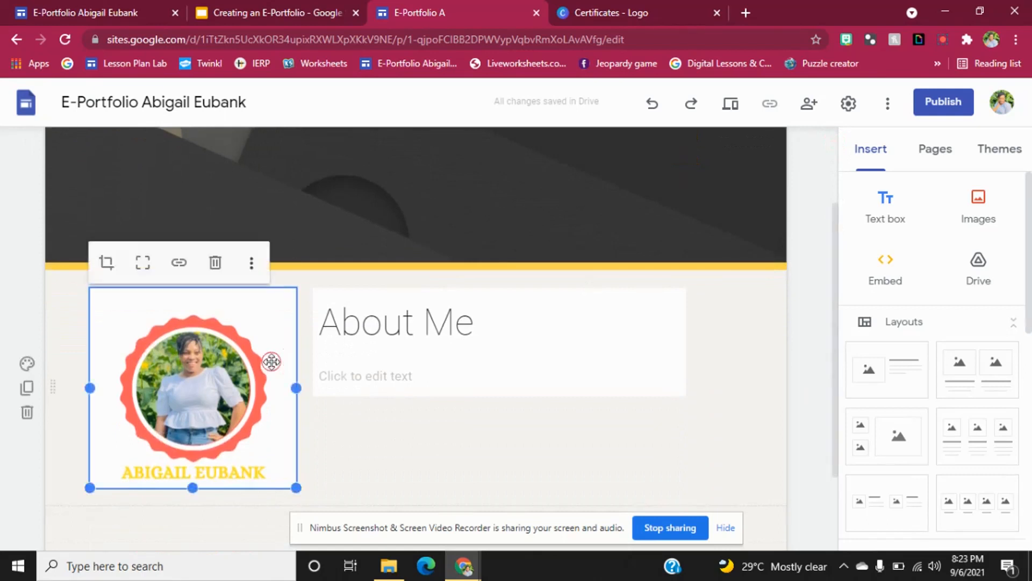
pyautogui.click(184, 259)
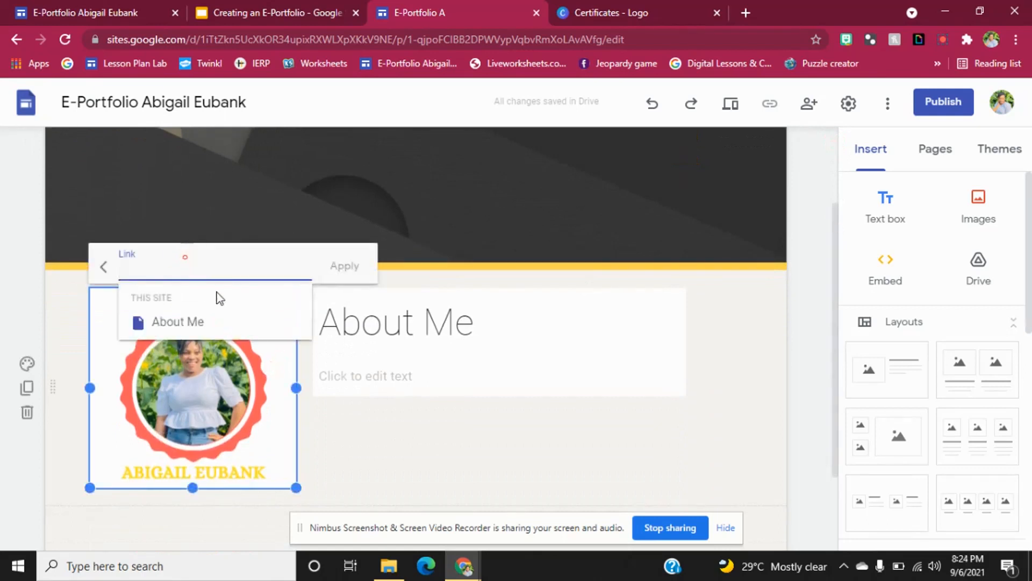
pyautogui.click(196, 321)
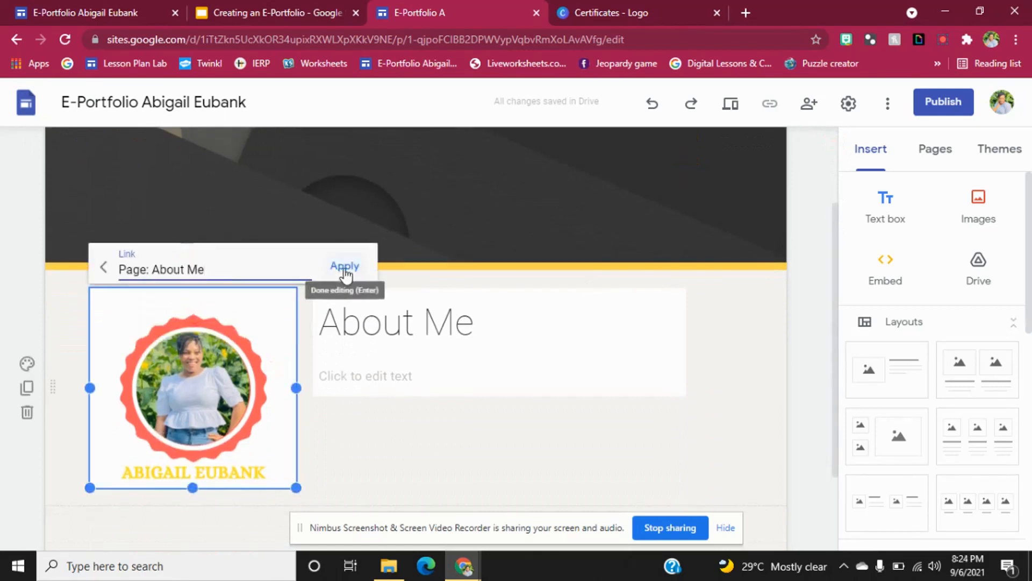
pyautogui.click(105, 267)
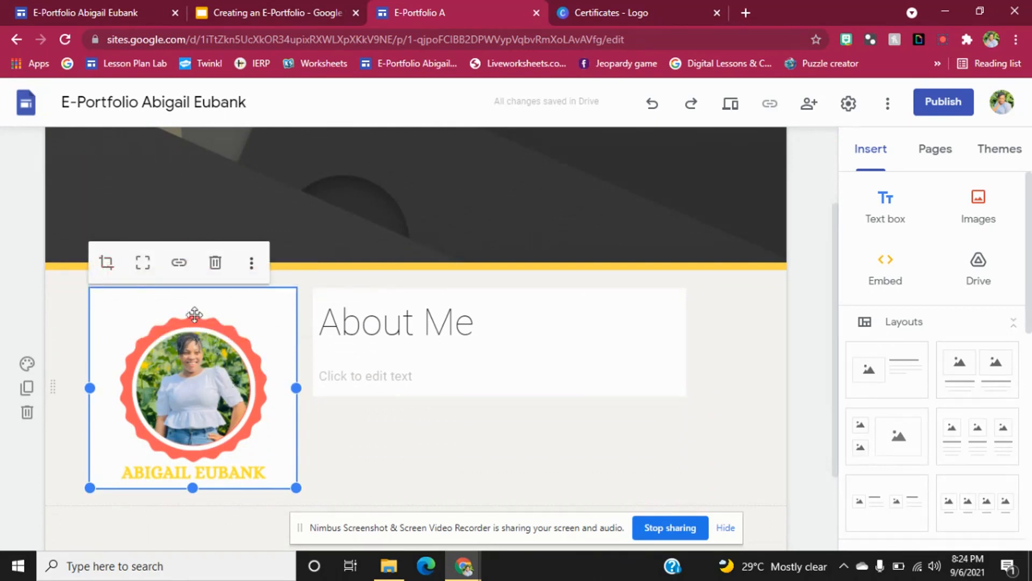
# Reapply the About Me page link on the profile badge and deselect it
pyautogui.click(178, 264)
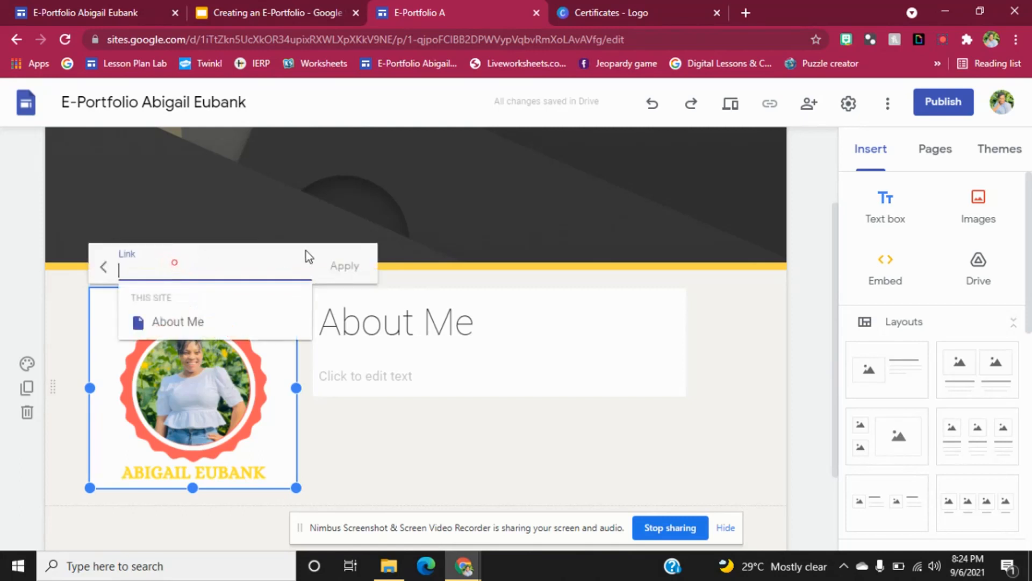
pyautogui.click(236, 324)
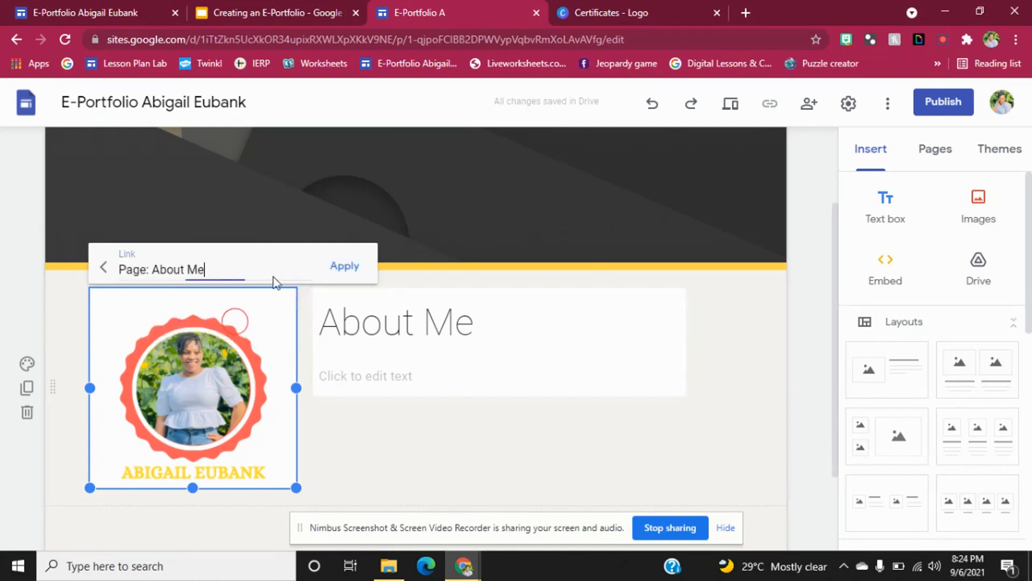
pyautogui.click(344, 266)
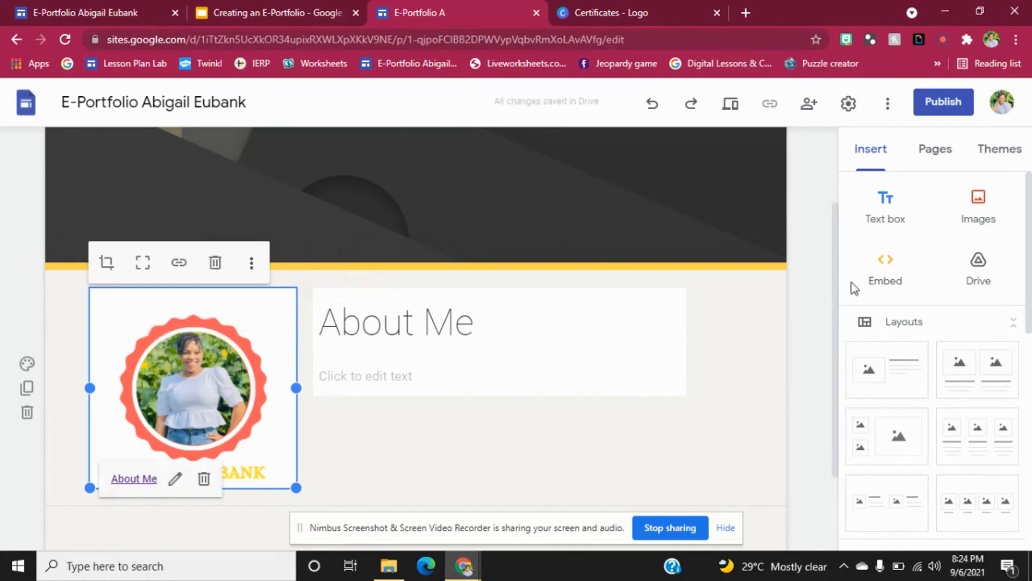
pyautogui.click(804, 271)
pyautogui.moveTo(837, 219); pyautogui.dragTo(860, 411)
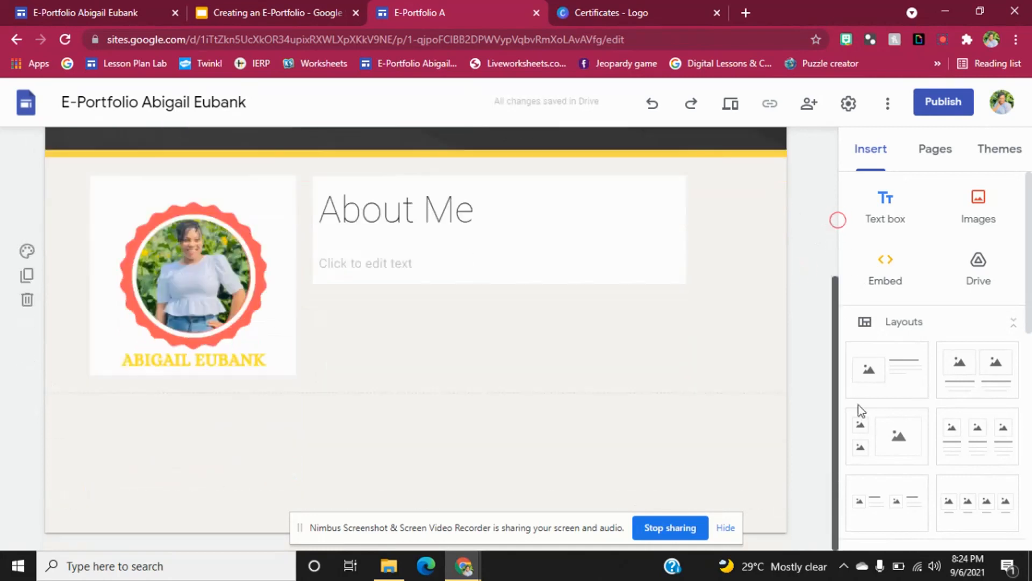
# Insert a four-image layout and upload the Certificates and Job Description badges into the first two columns
pyautogui.moveTo(868, 300); pyautogui.dragTo(861, 161)
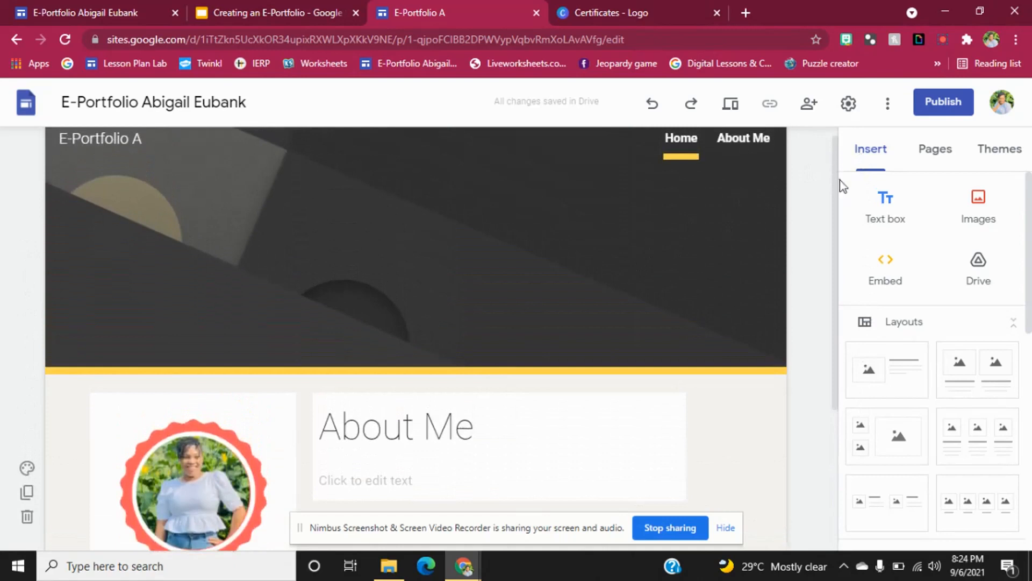
pyautogui.moveTo(1029, 177); pyautogui.dragTo(1031, 296)
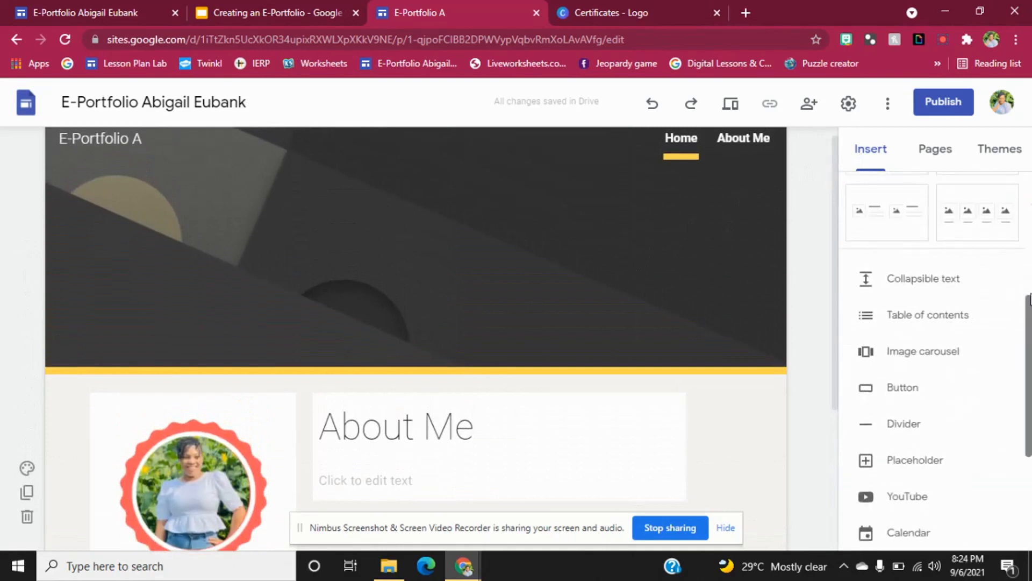
pyautogui.moveTo(837, 195); pyautogui.dragTo(860, 377)
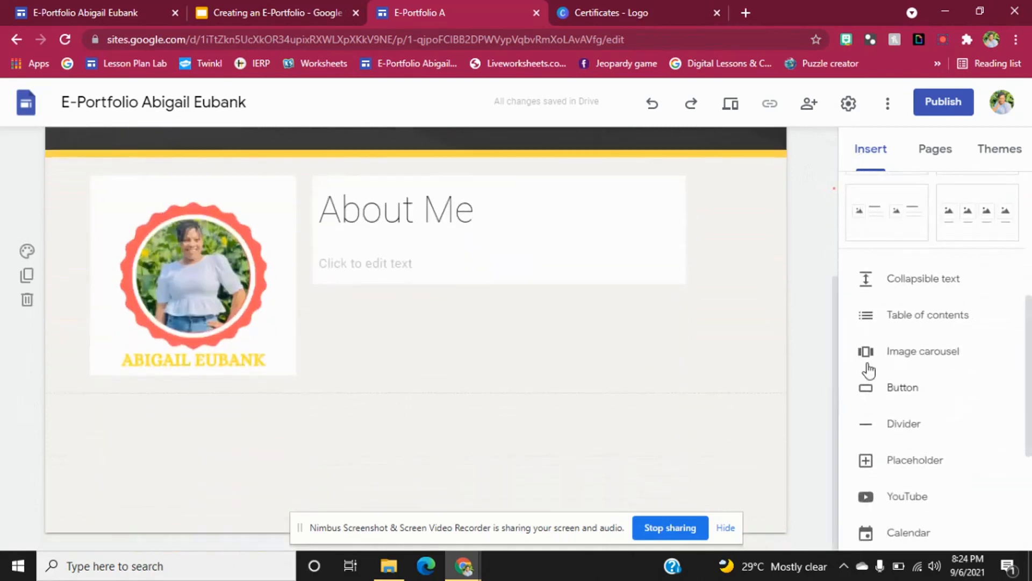
pyautogui.click(971, 225)
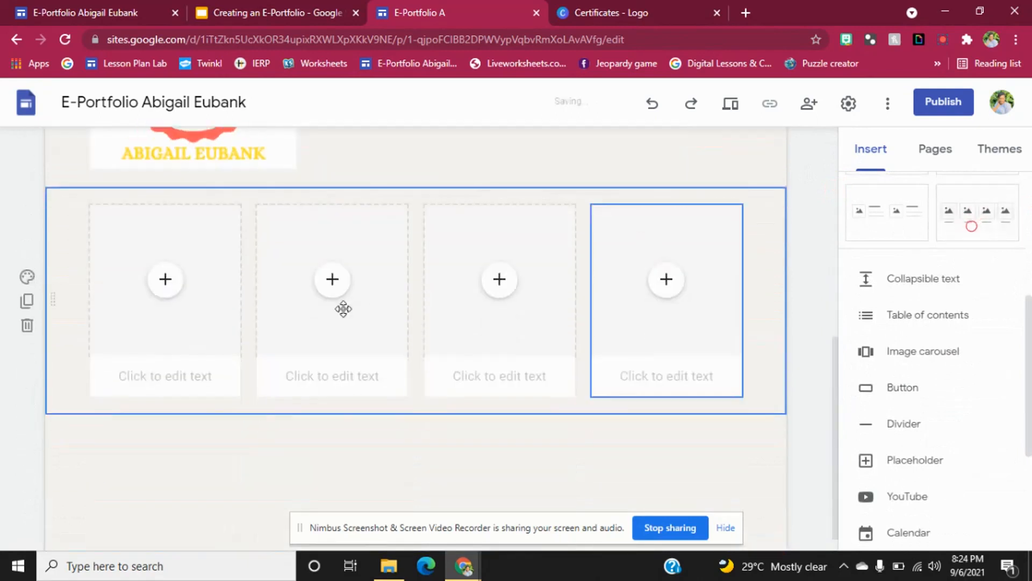
pyautogui.click(162, 277)
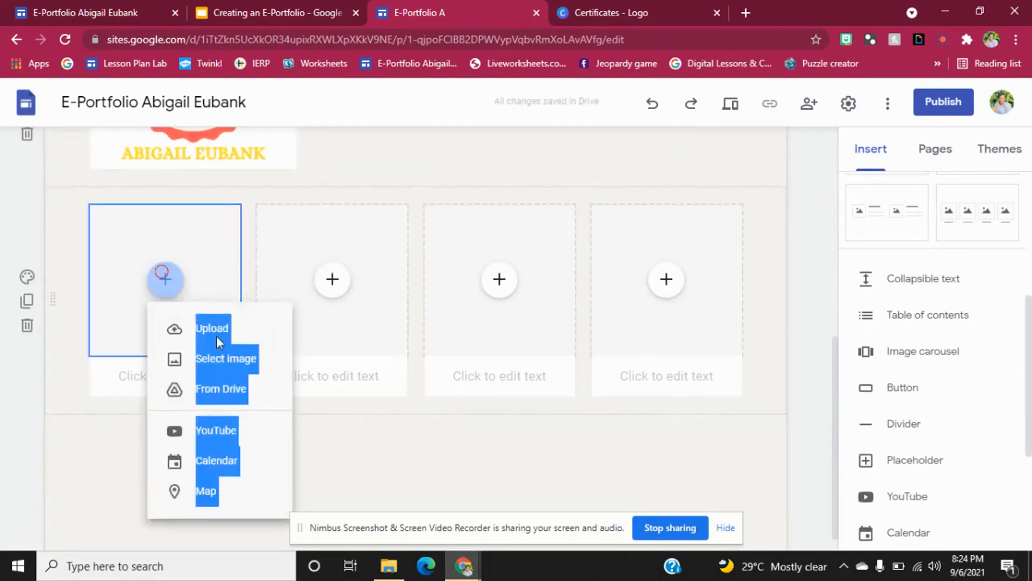
pyautogui.click(213, 336)
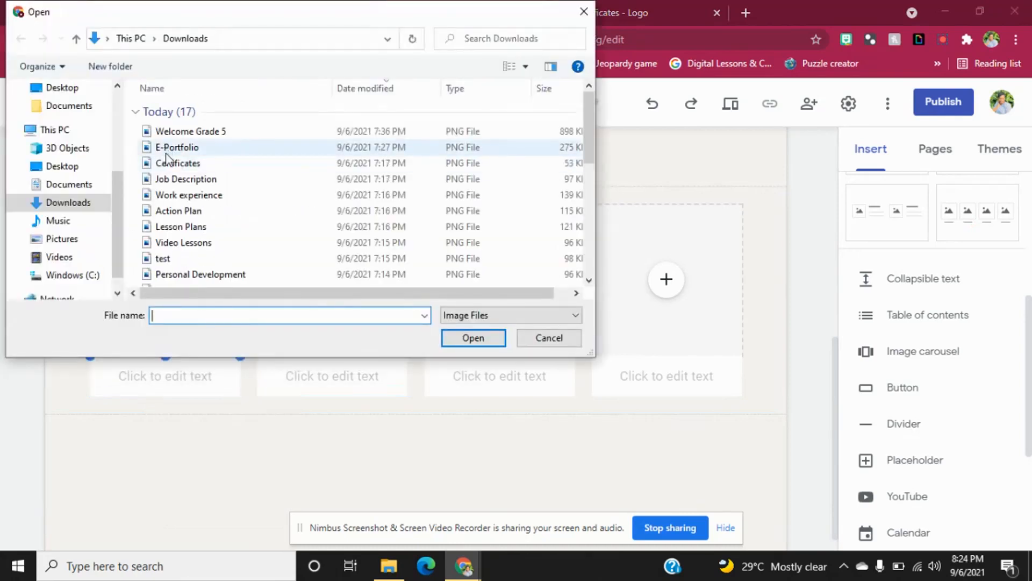
pyautogui.click(171, 163)
pyautogui.click(473, 338)
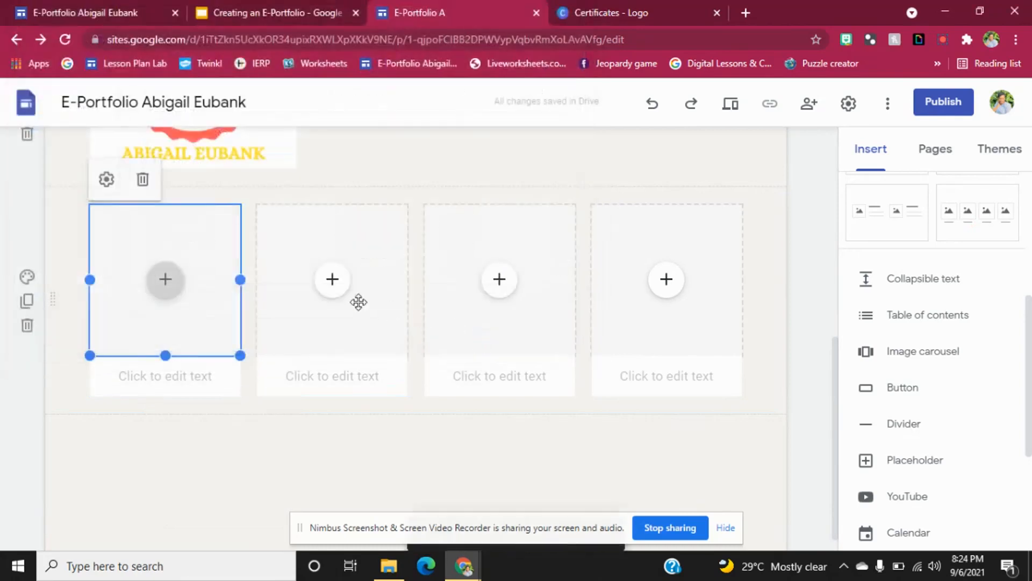
pyautogui.click(329, 282)
pyautogui.click(329, 280)
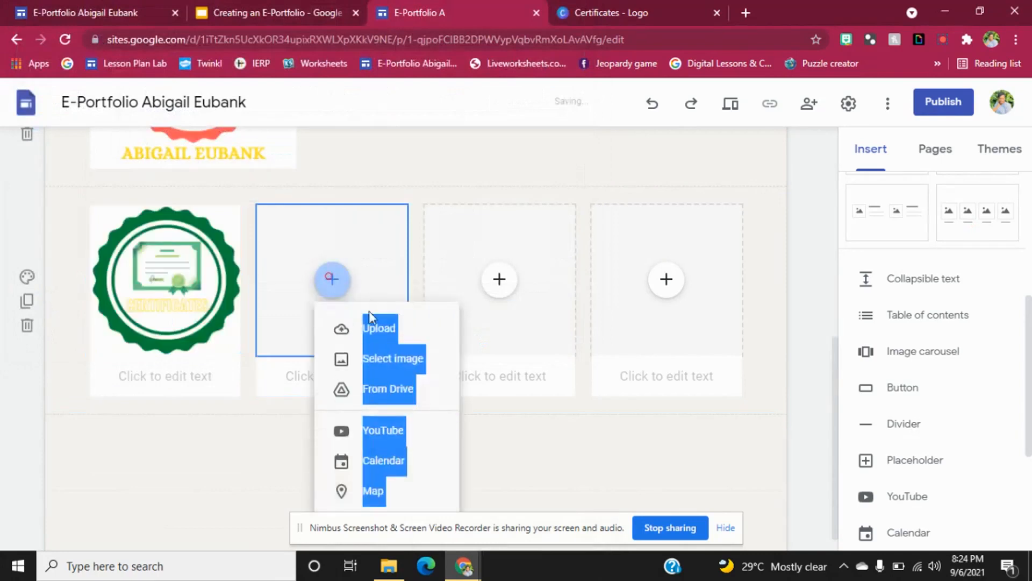
pyautogui.click(378, 326)
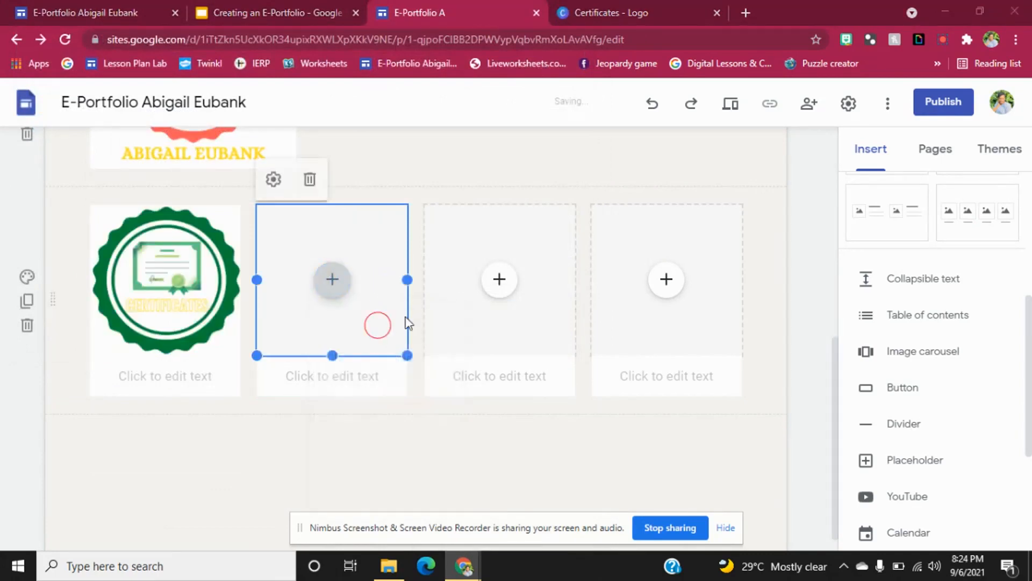
pyautogui.click(186, 179)
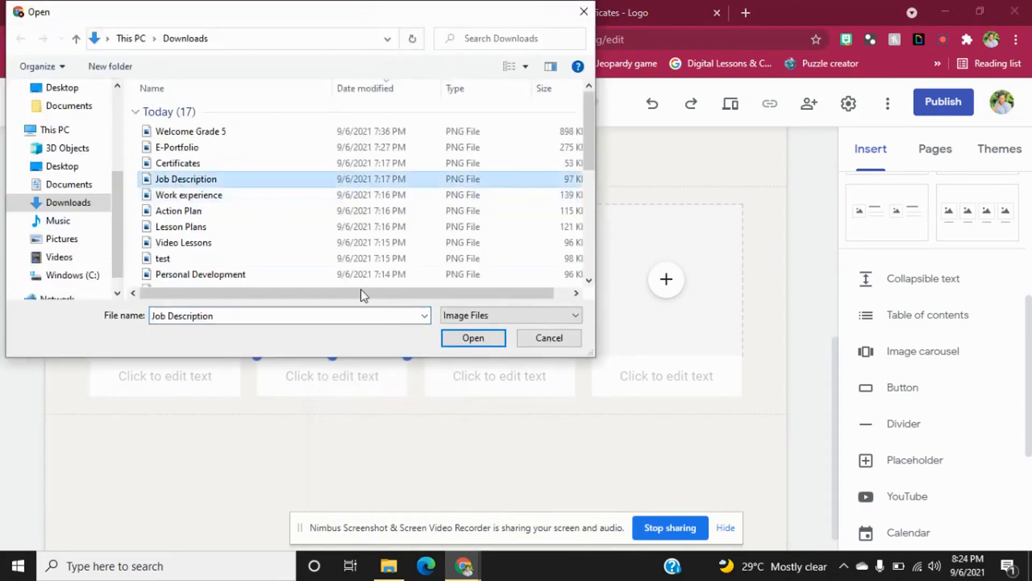
pyautogui.click(467, 337)
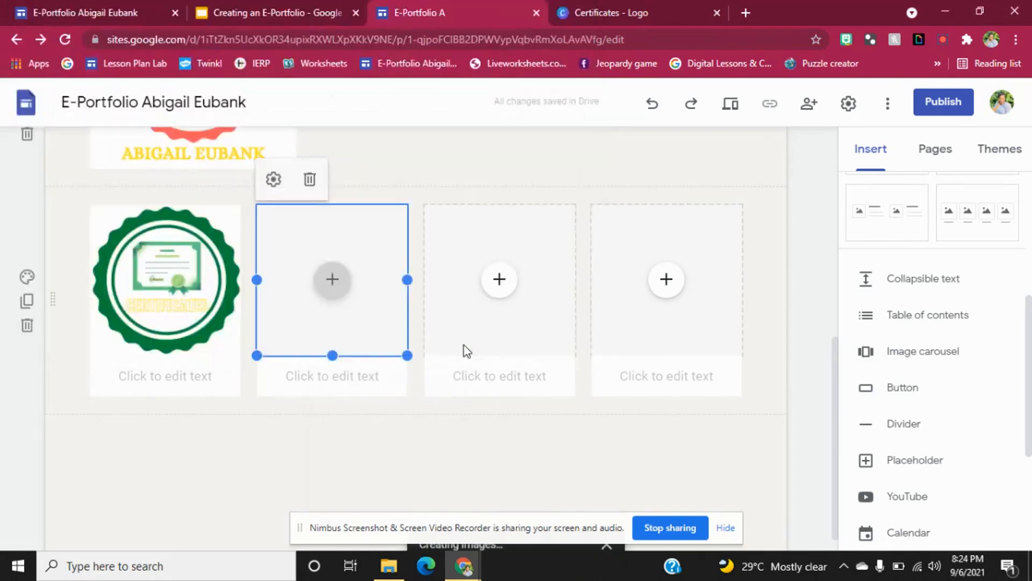
# Upload the Work Experience and Action Plan badges into the third and fourth columns
pyautogui.click(499, 285)
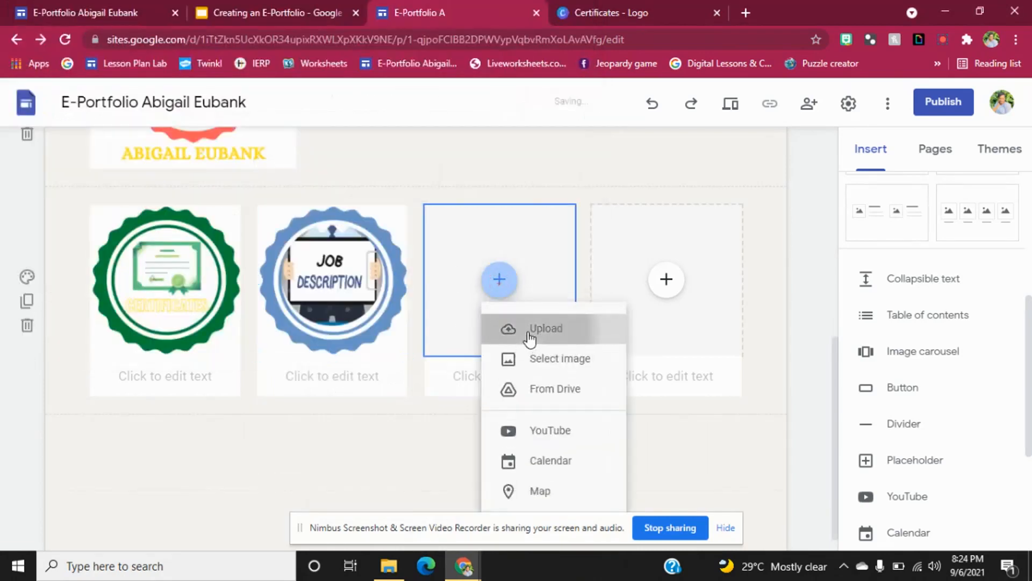
pyautogui.click(529, 331)
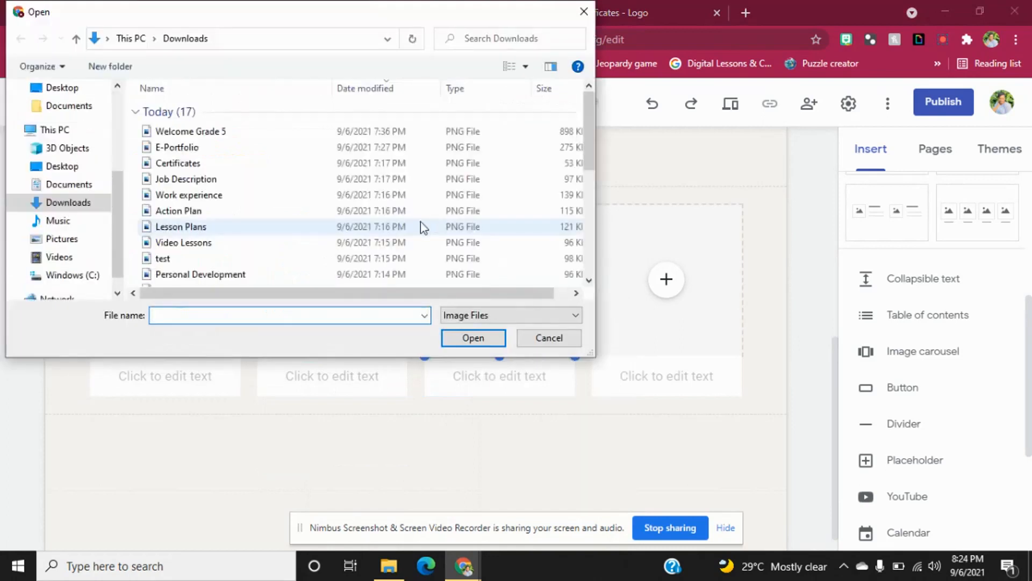
pyautogui.click(195, 201)
pyautogui.click(489, 343)
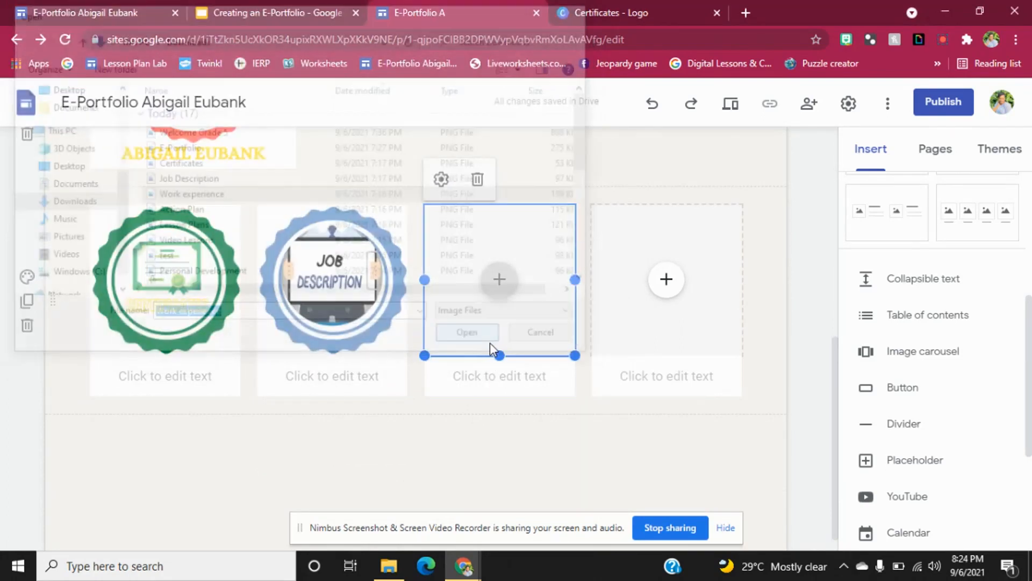
pyautogui.click(662, 296)
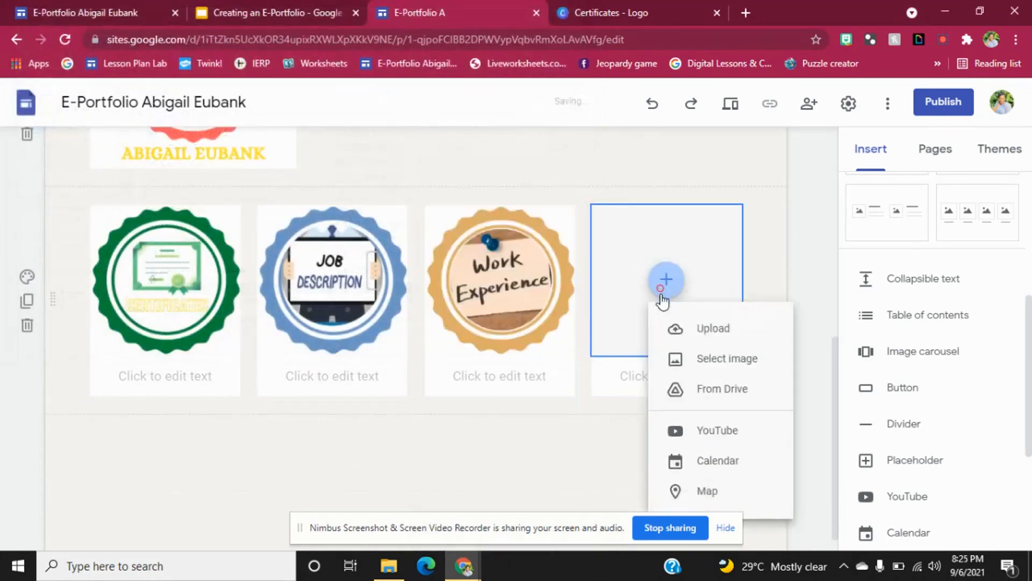
pyautogui.click(695, 333)
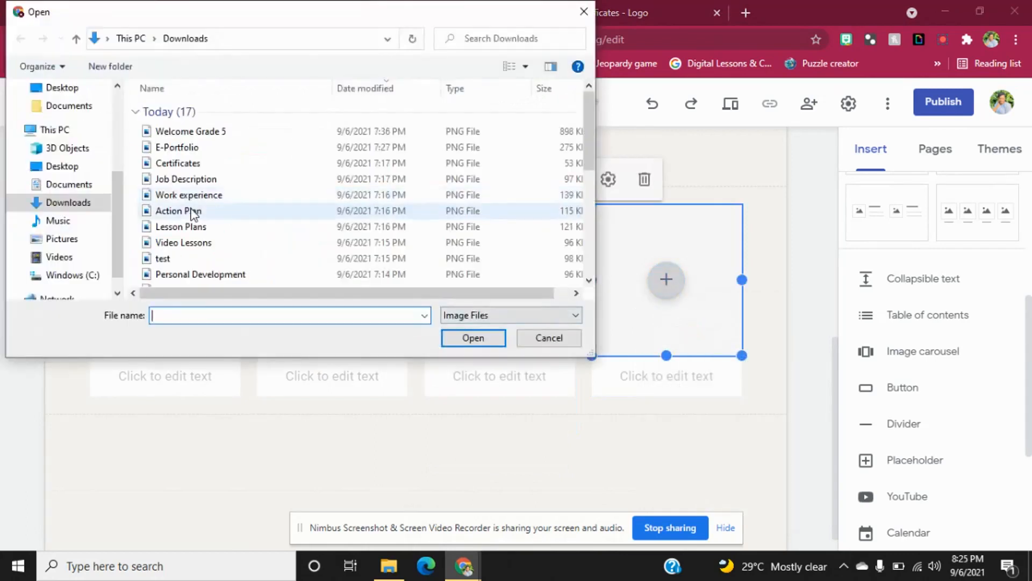
pyautogui.click(178, 212)
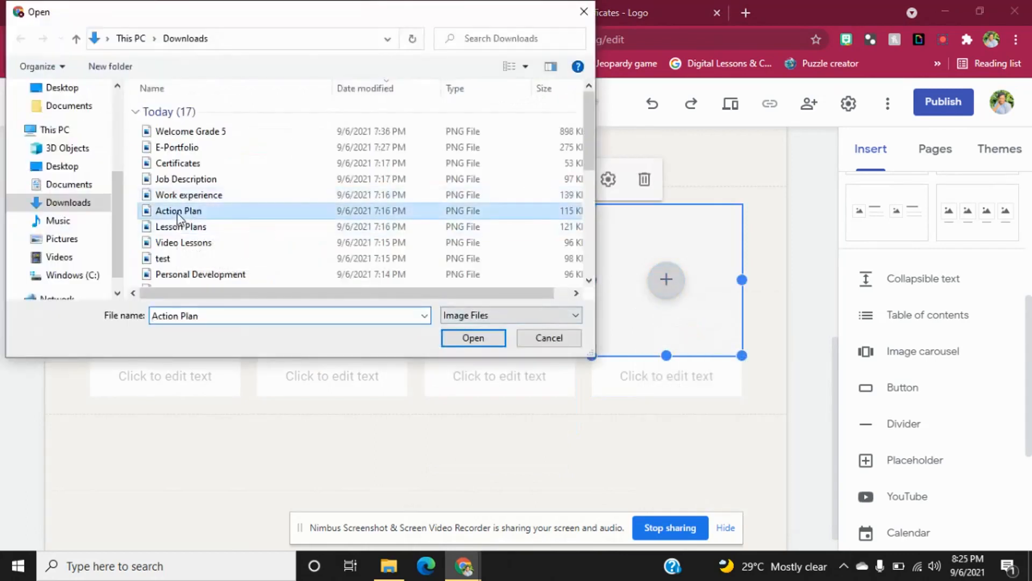
pyautogui.click(489, 339)
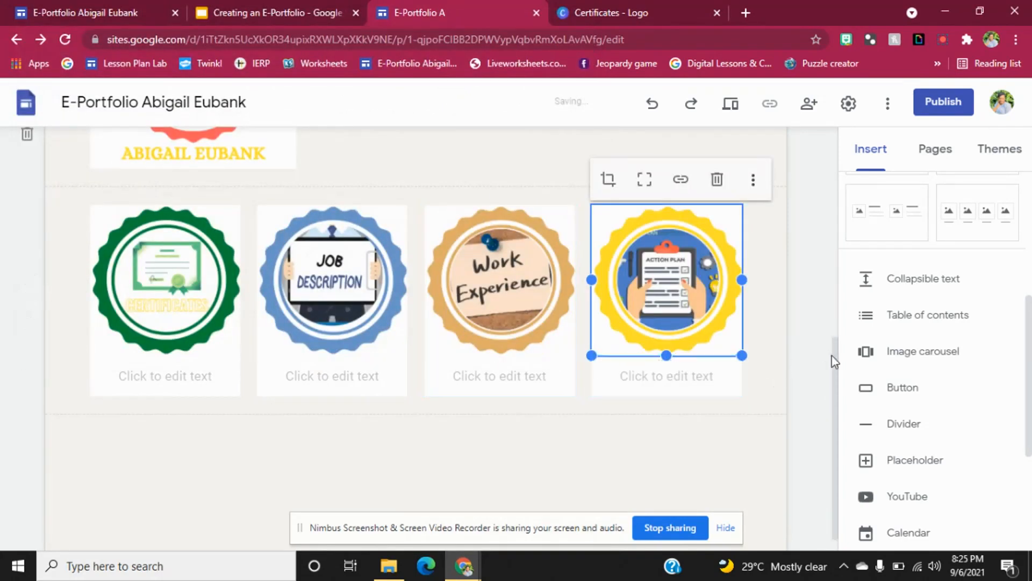
pyautogui.scroll(3, 831, 356)
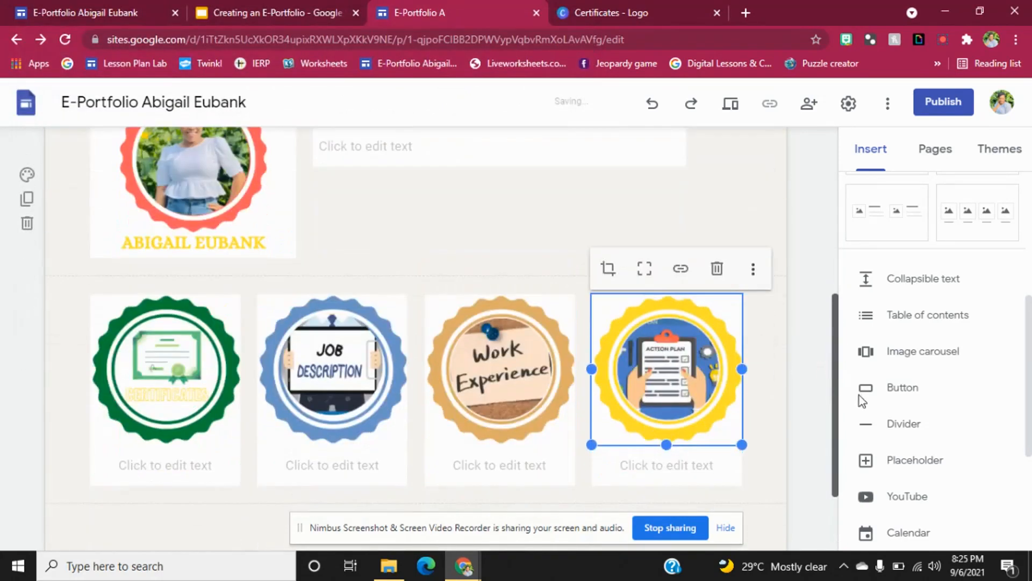
pyautogui.moveTo(859, 395); pyautogui.dragTo(852, 455)
pyautogui.moveTo(859, 408); pyautogui.dragTo(860, 392)
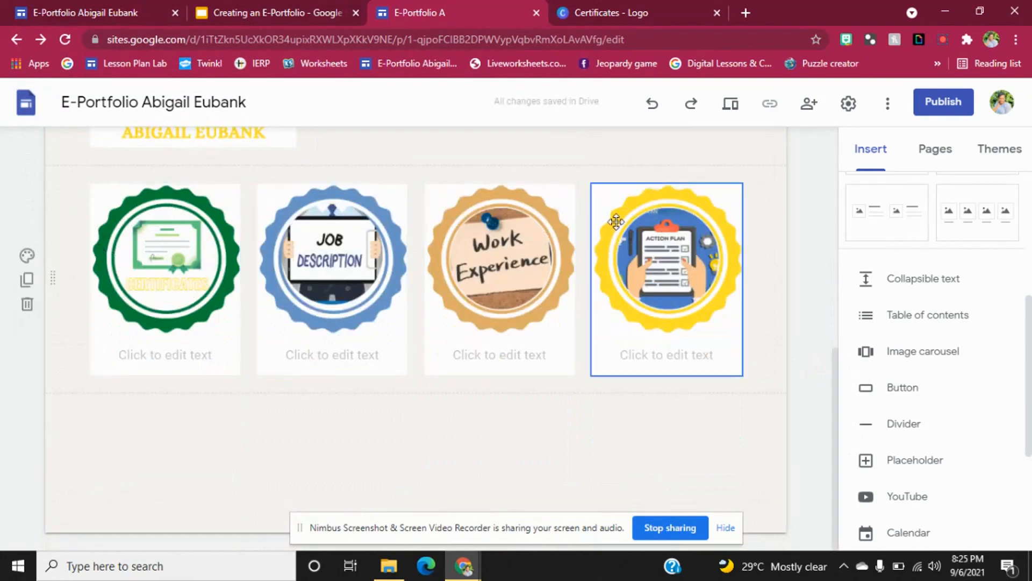
# Create a new page named 'Certificates', delete its header title, and return to Home
pyautogui.click(952, 149)
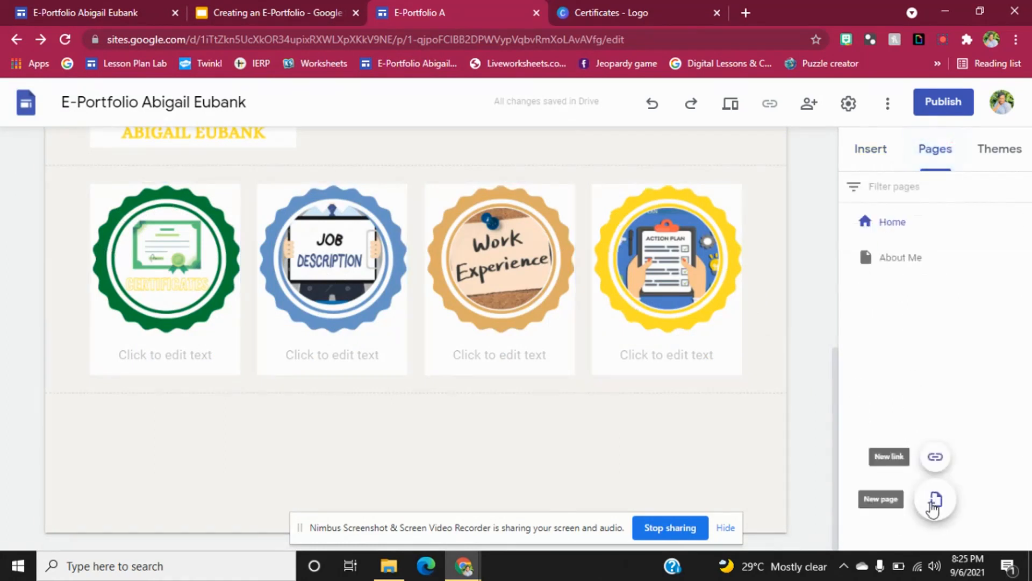
pyautogui.click(934, 503)
pyautogui.write('Ce')
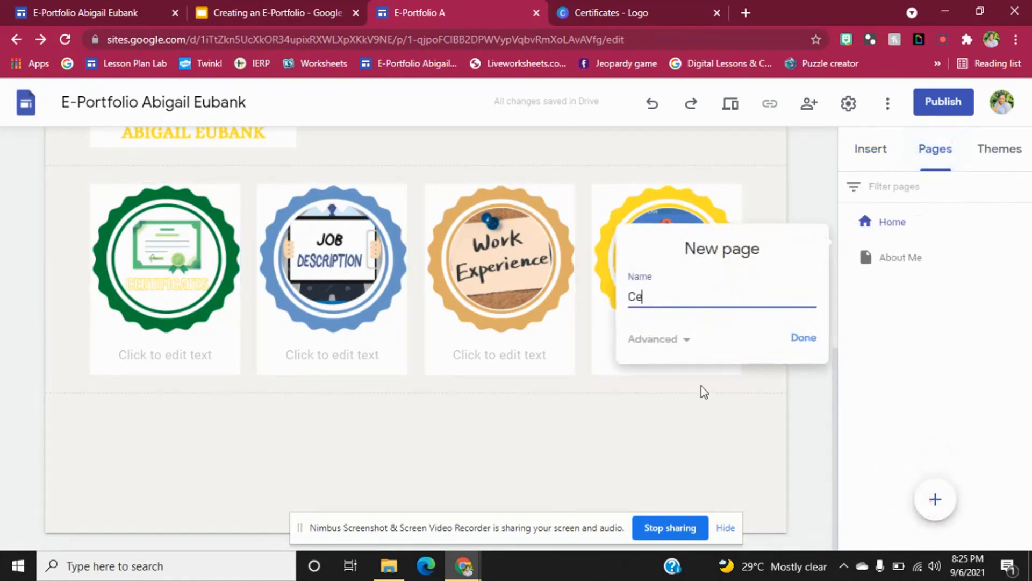
pyautogui.write('rtificates')
pyautogui.press('BackSpace')
pyautogui.press('BackSpace')
pyautogui.press('BackSpace')
pyautogui.press('BackSpace')
pyautogui.press('BackSpace')
pyautogui.write('cates')
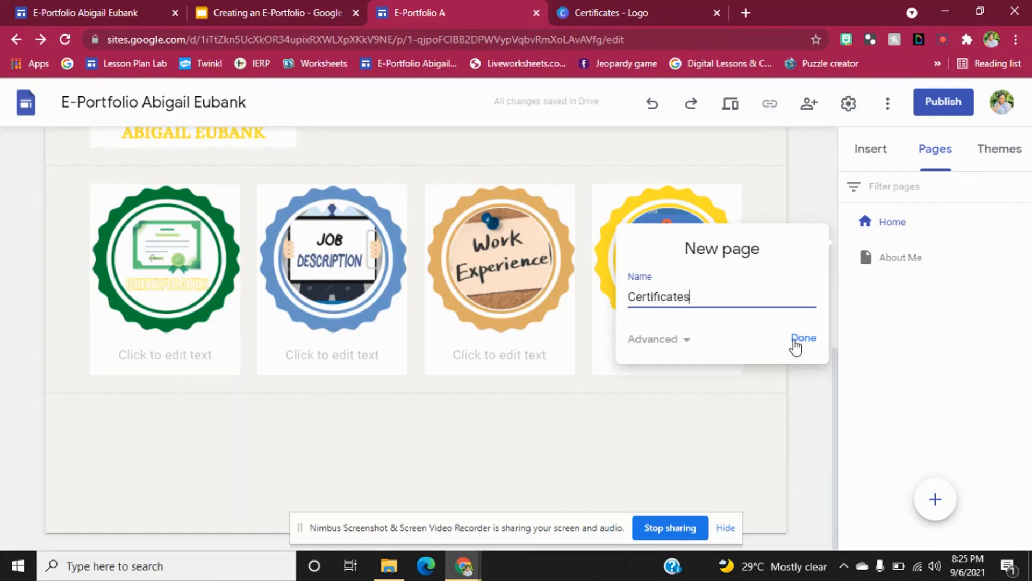
pyautogui.click(795, 339)
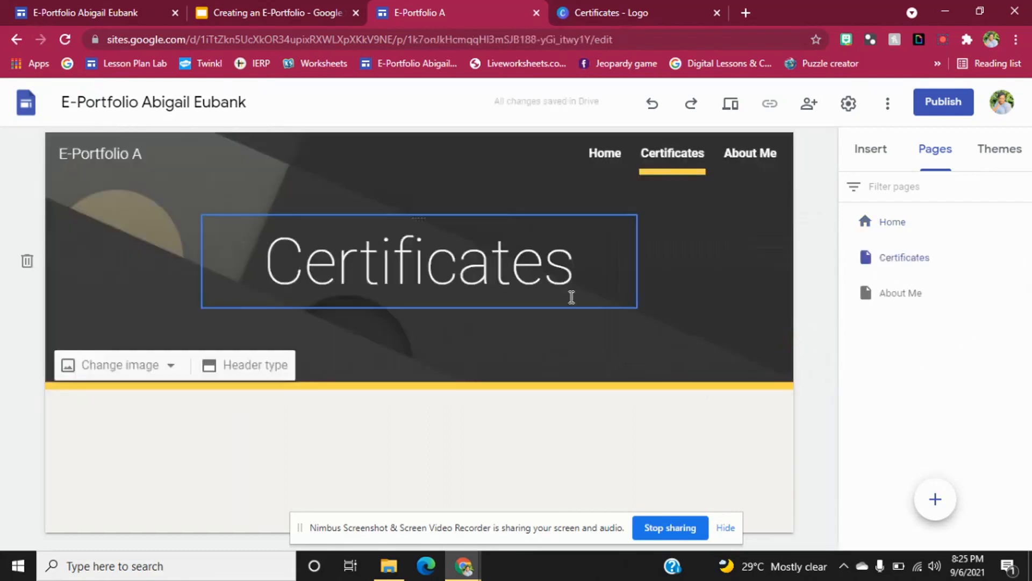
pyautogui.click(572, 297)
pyautogui.click(681, 195)
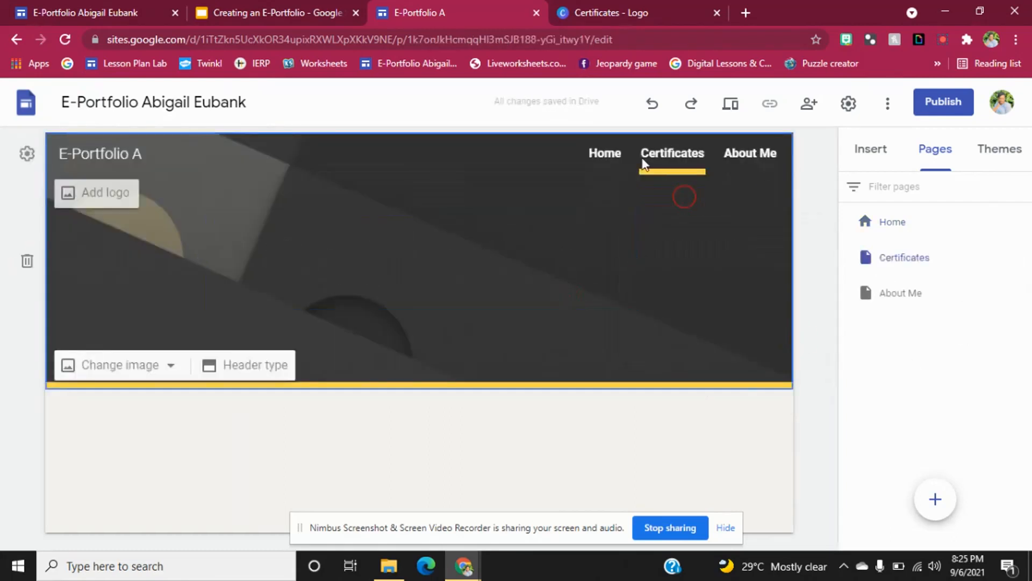
pyautogui.click(606, 156)
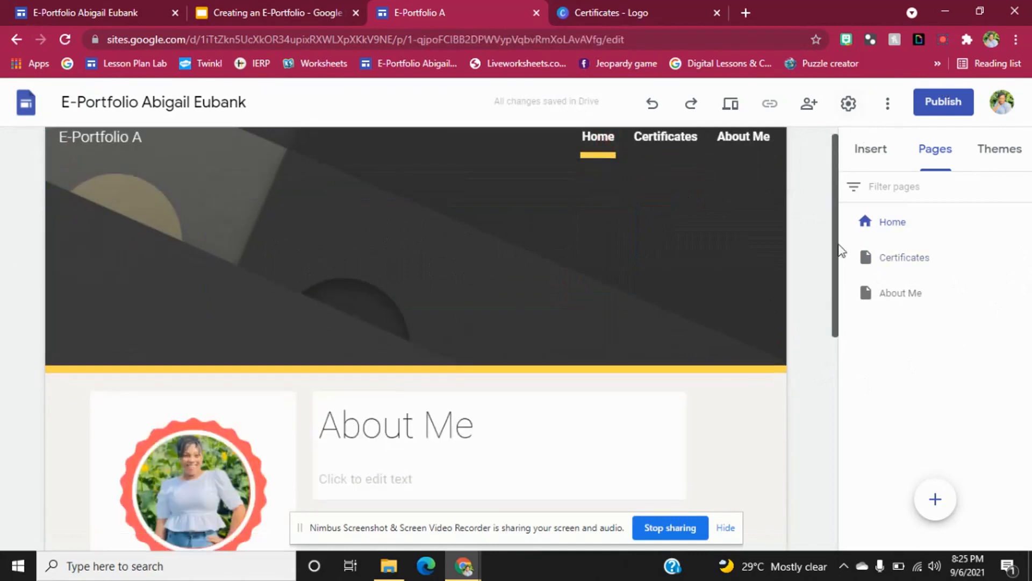
pyautogui.scroll(-6, 836, 258)
# Link the Certificates badge image to the Certificates page
pyautogui.click(161, 337)
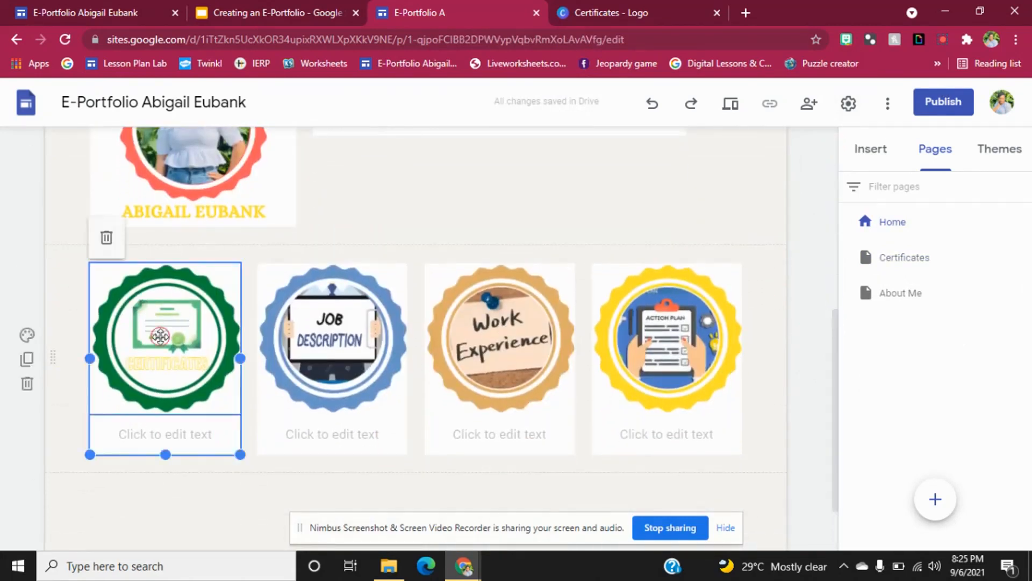
pyautogui.click(155, 370)
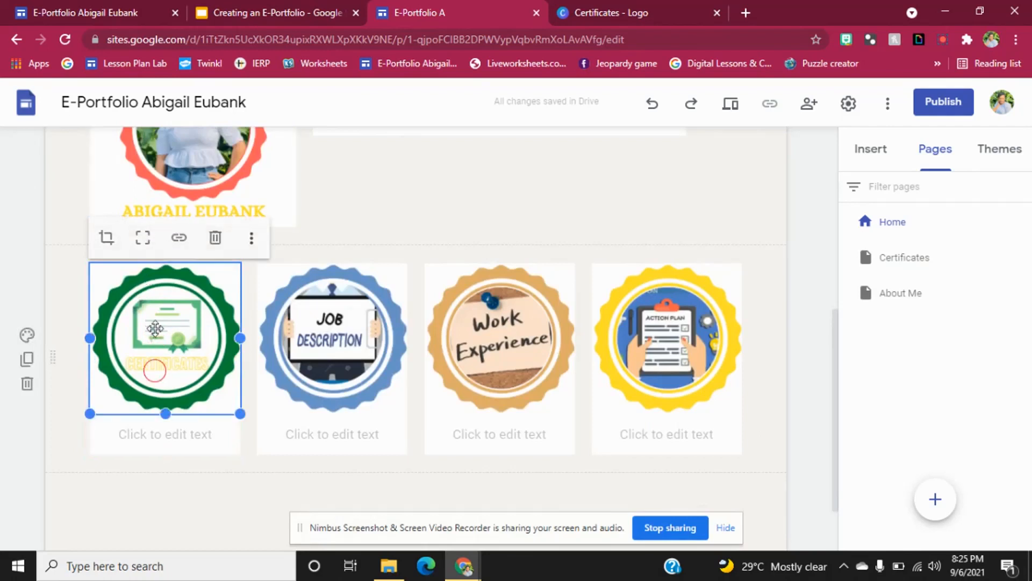
pyautogui.click(179, 237)
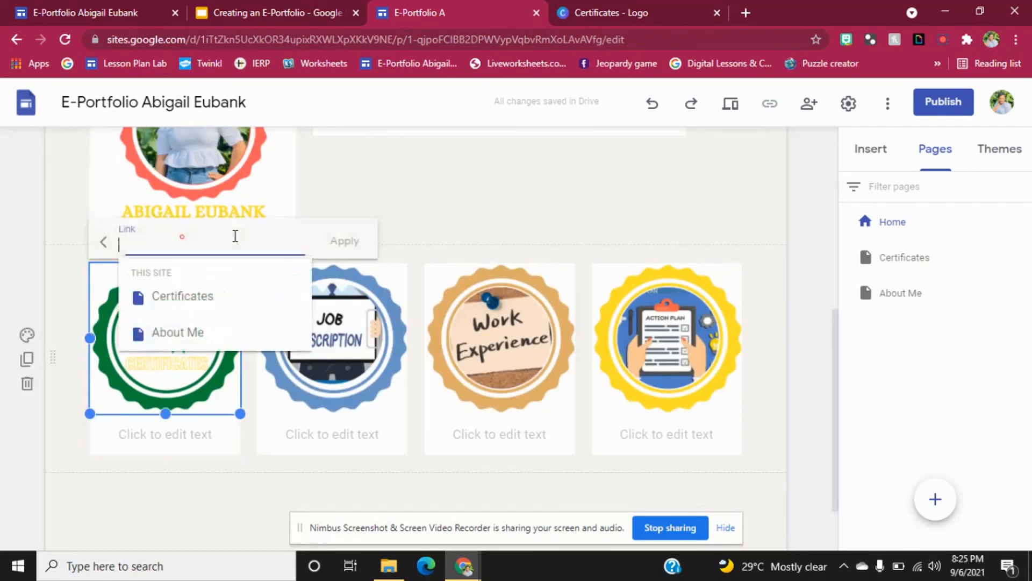
pyautogui.click(195, 298)
pyautogui.click(344, 241)
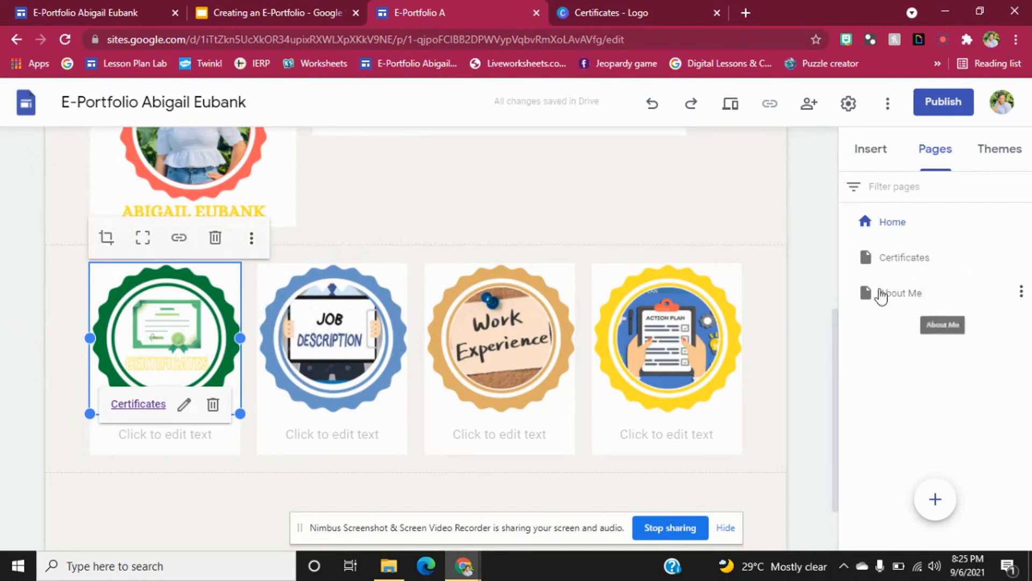
# Edit the Certificates page entry's name in the page list, keeping it as Certificates
pyautogui.doubleClick(928, 260)
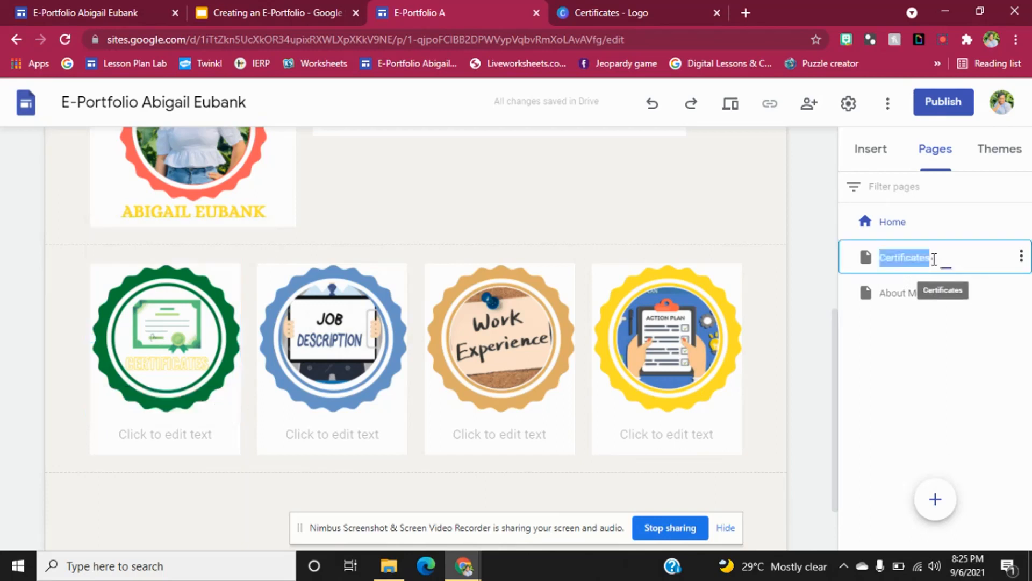
pyautogui.click(930, 255)
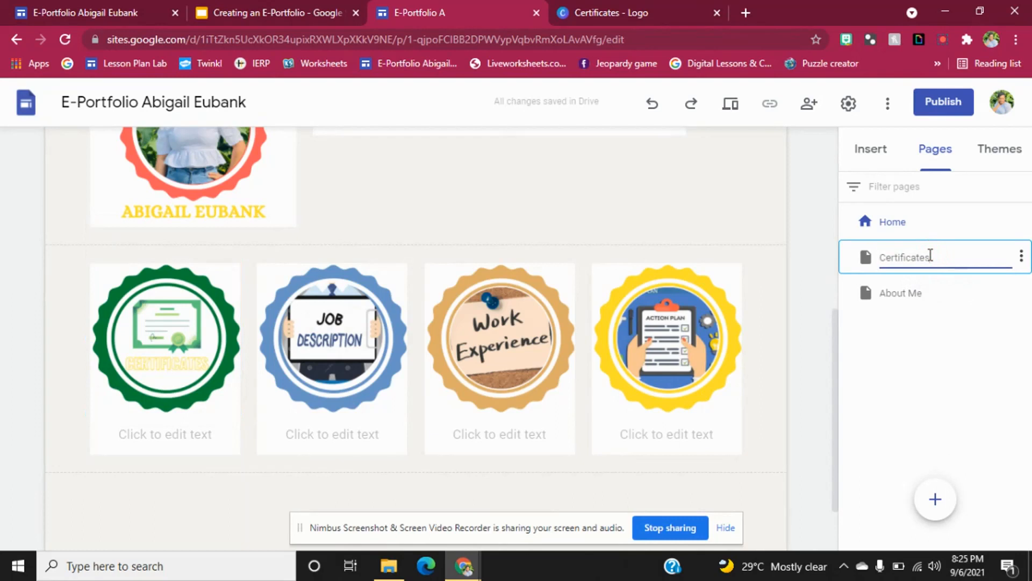
pyautogui.press('Return')
pyautogui.click(804, 293)
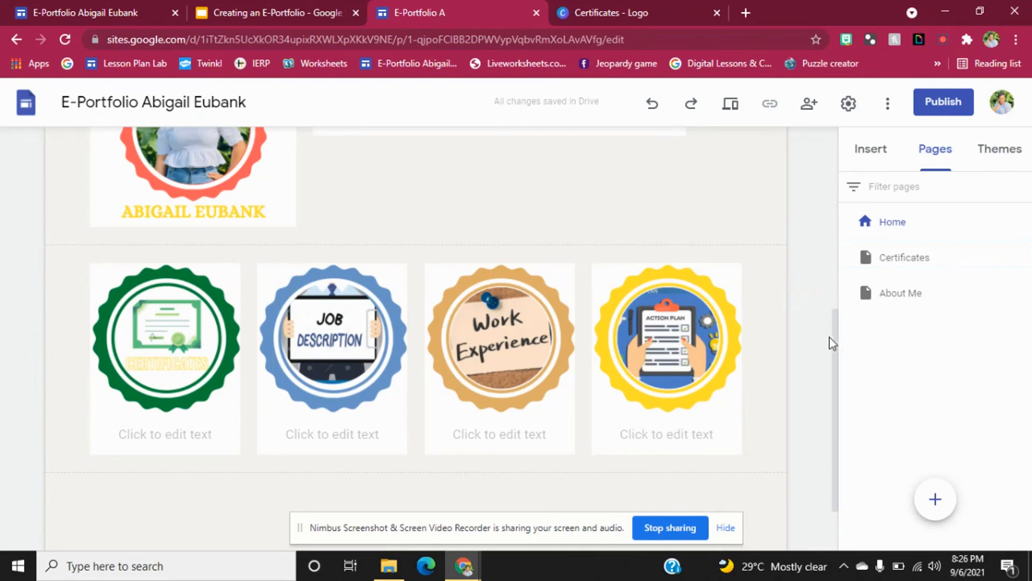
pyautogui.moveTo(835, 355); pyautogui.dragTo(850, 203)
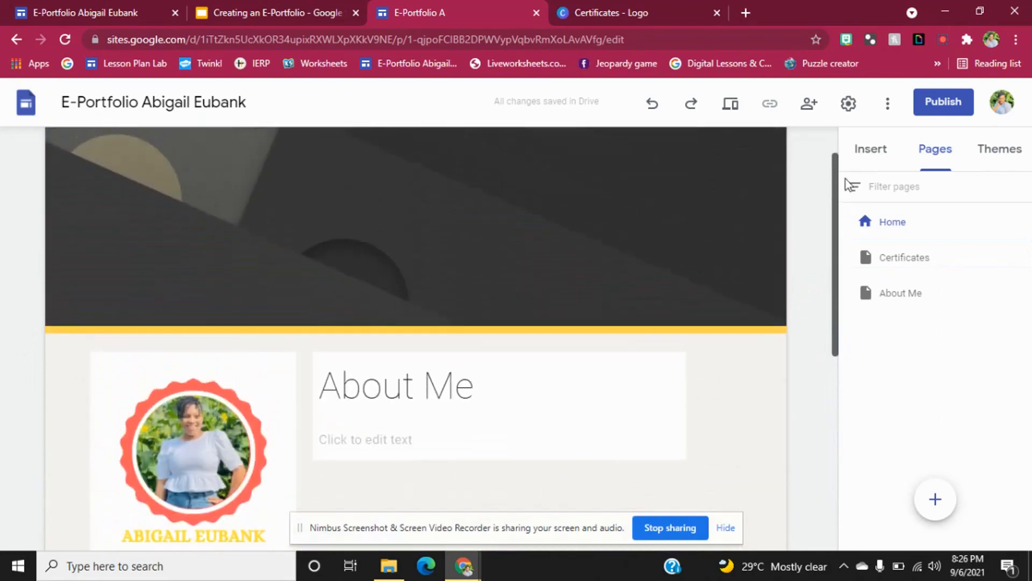
# Show the Insert panel, then switch to the finished example E-Portfolio site's browser tab
pyautogui.click(881, 146)
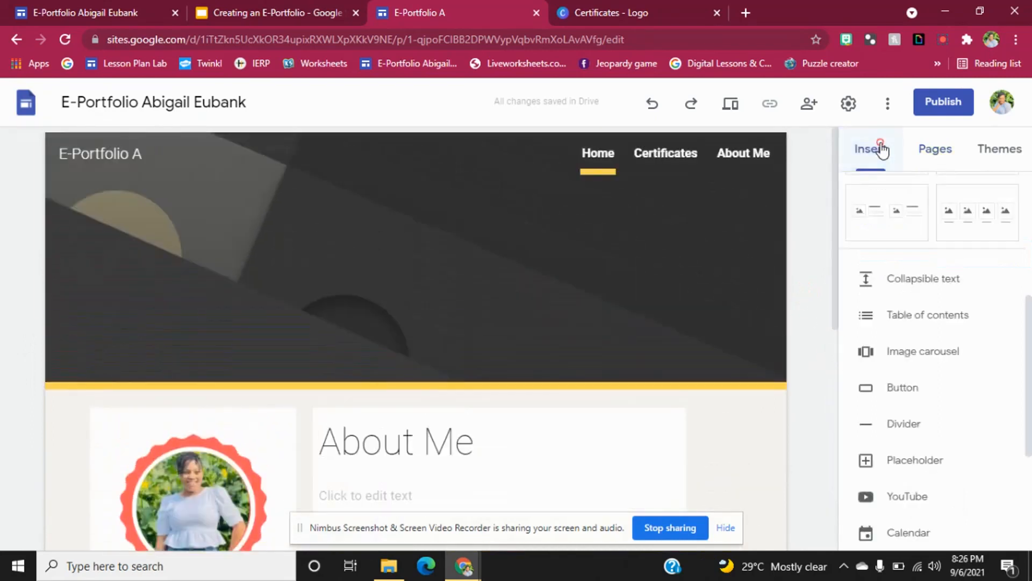
pyautogui.scroll(5, 916, 222)
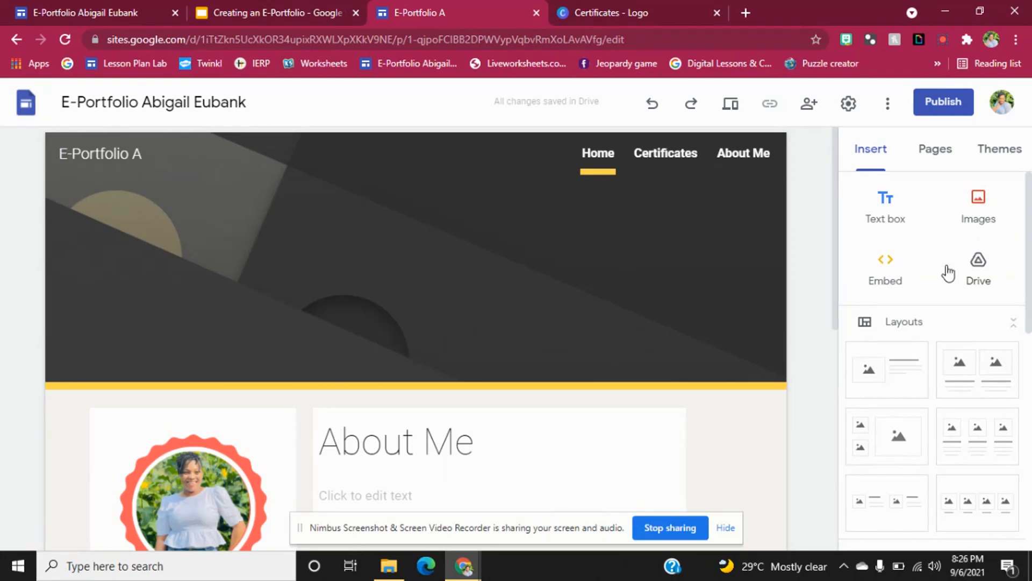
pyautogui.moveTo(833, 281); pyautogui.dragTo(880, 142)
pyautogui.click(147, 7)
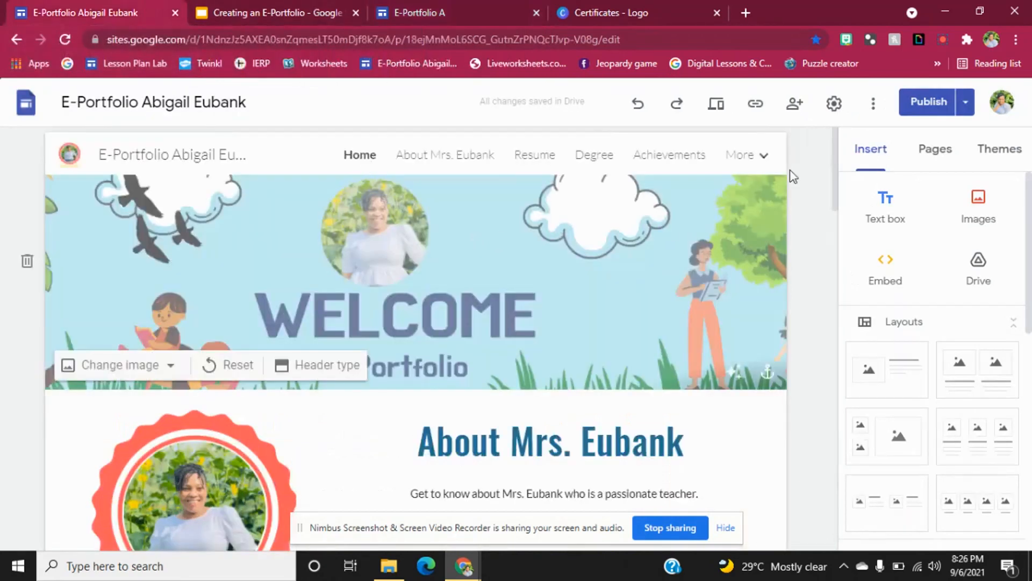
# Preview the example site and open its about page from the profile photo
pyautogui.click(718, 103)
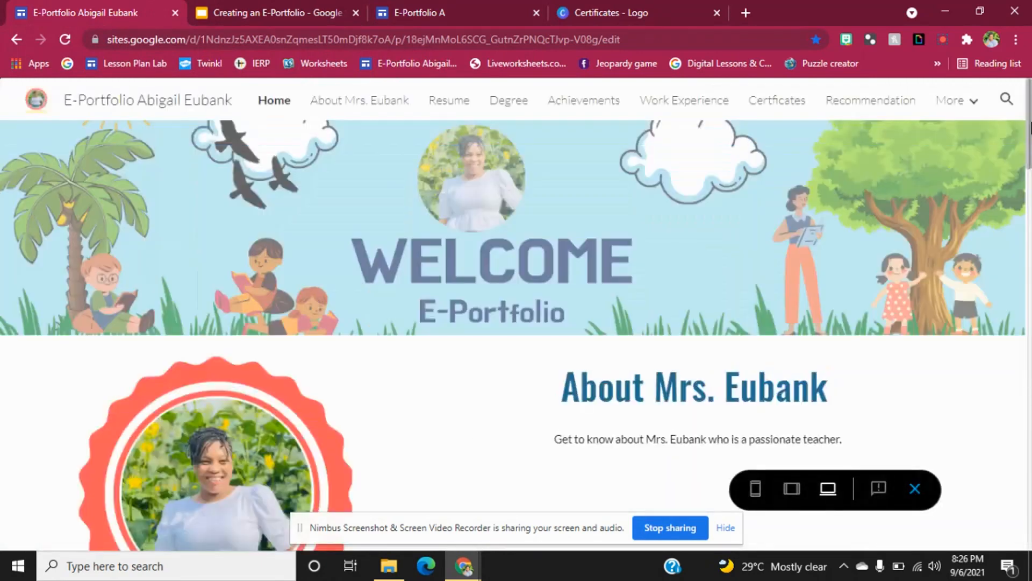
pyautogui.moveTo(1031, 124); pyautogui.dragTo(1030, 166)
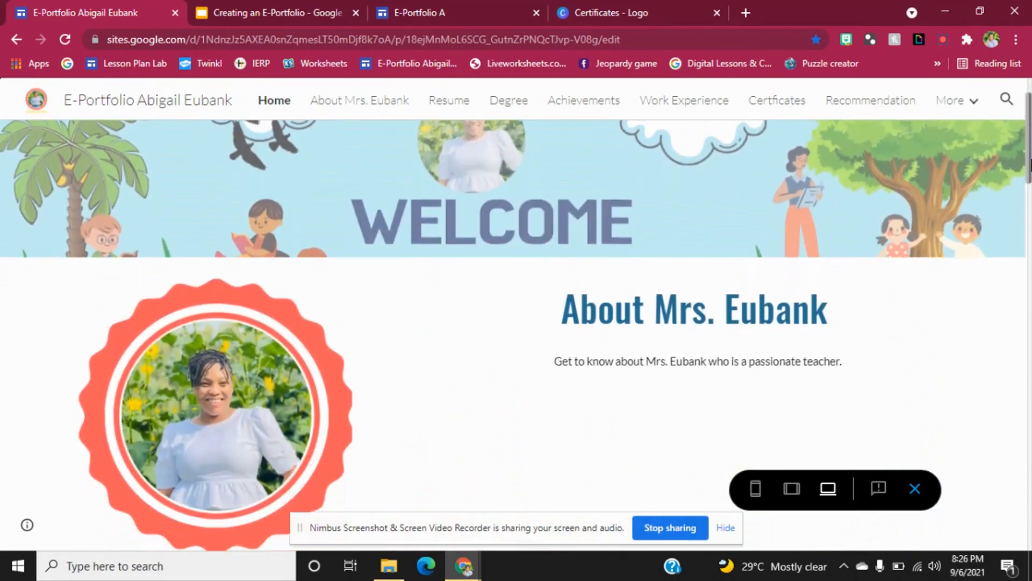
pyautogui.click(229, 347)
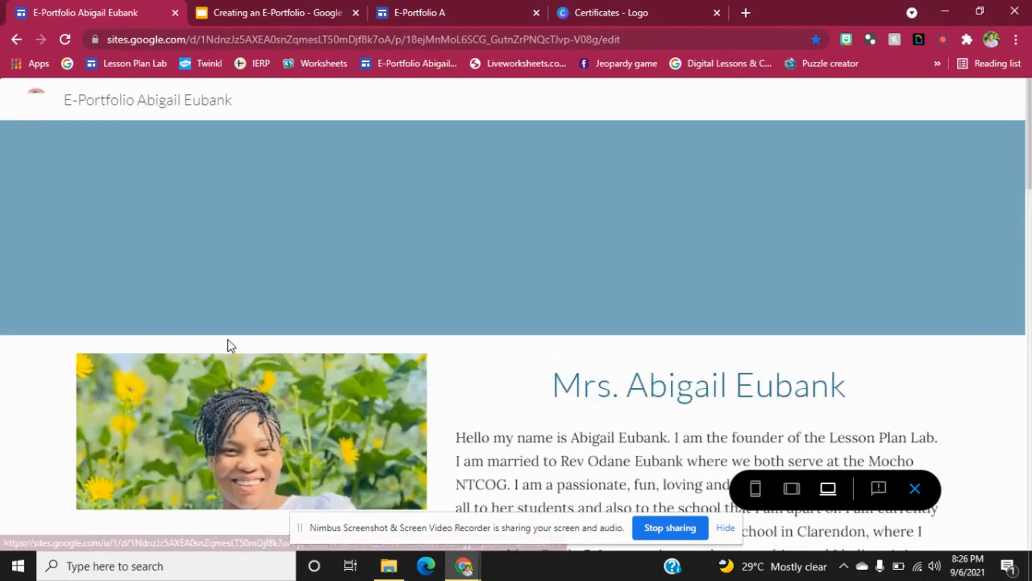
pyautogui.scroll(-3, 1029, 156)
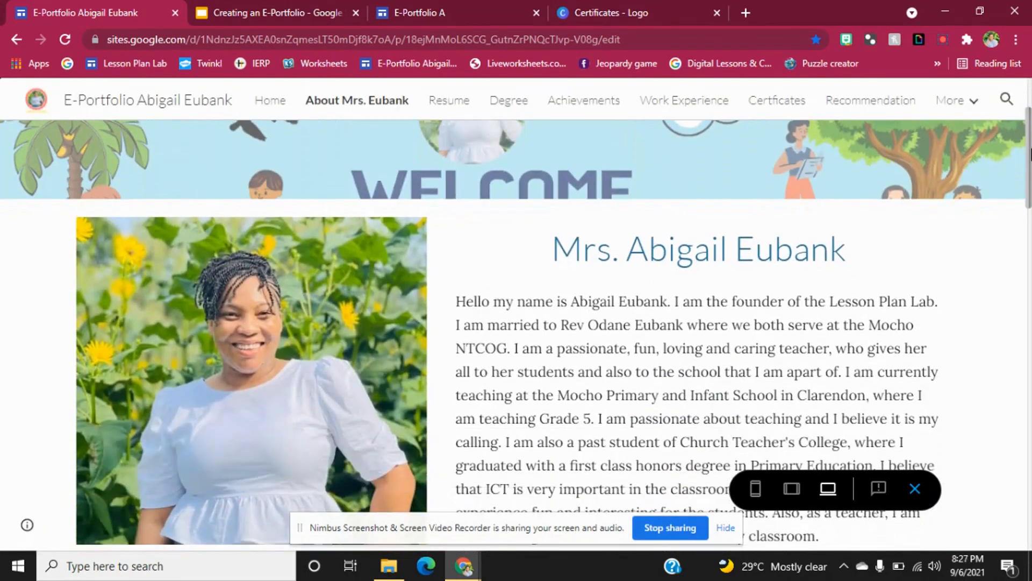
pyautogui.moveTo(1029, 156); pyautogui.dragTo(1030, 497)
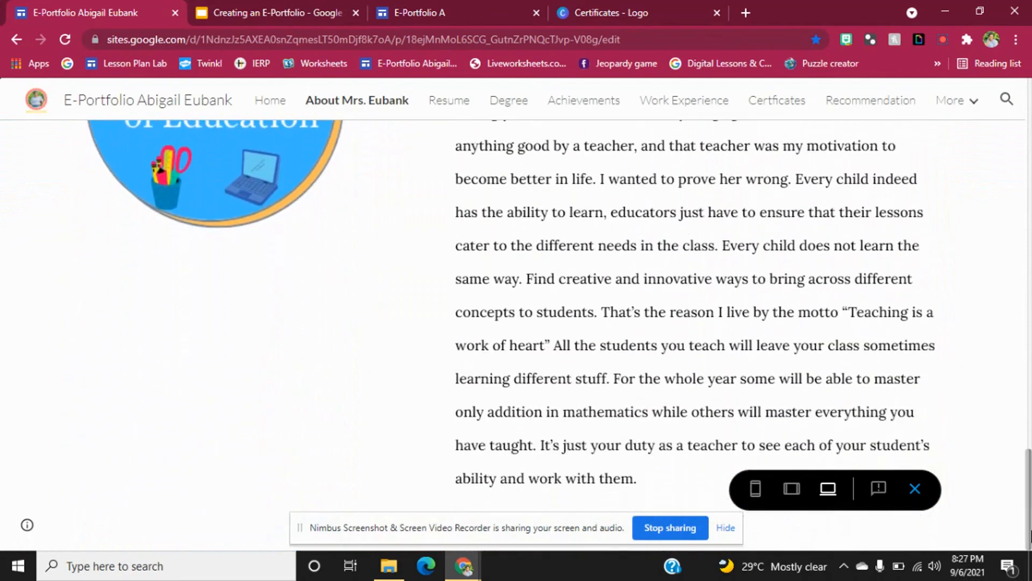
pyautogui.moveTo(1031, 432); pyautogui.dragTo(1030, 16)
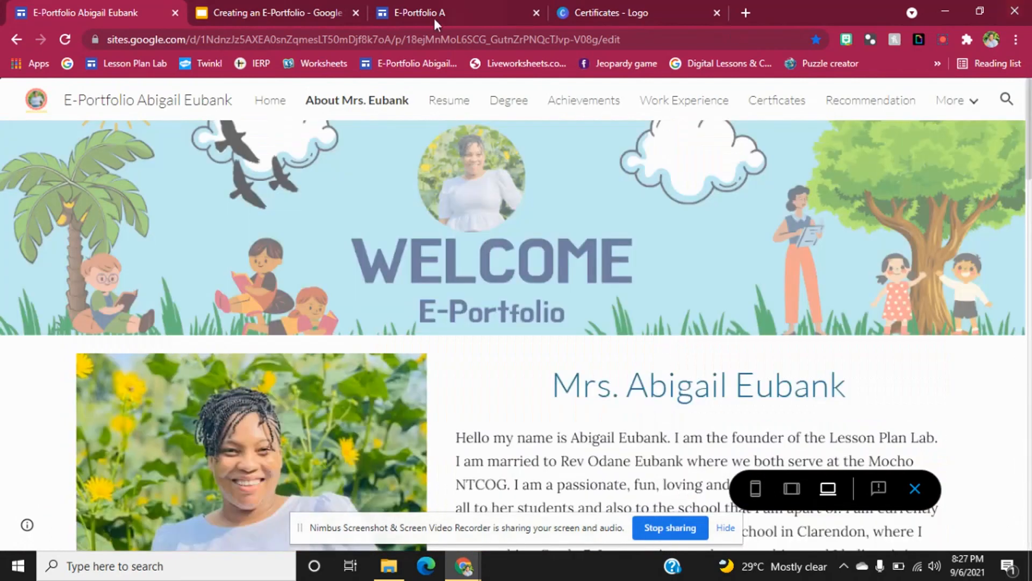
# Browse the example site's Resume page, then the Home page, in preview
pyautogui.click(450, 100)
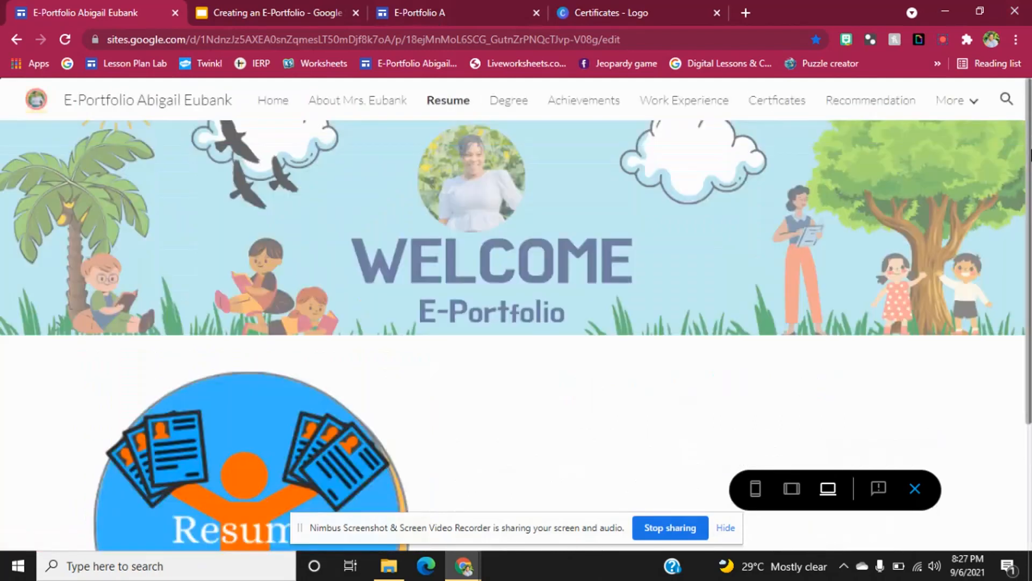
pyautogui.moveTo(1030, 156); pyautogui.dragTo(1030, 398)
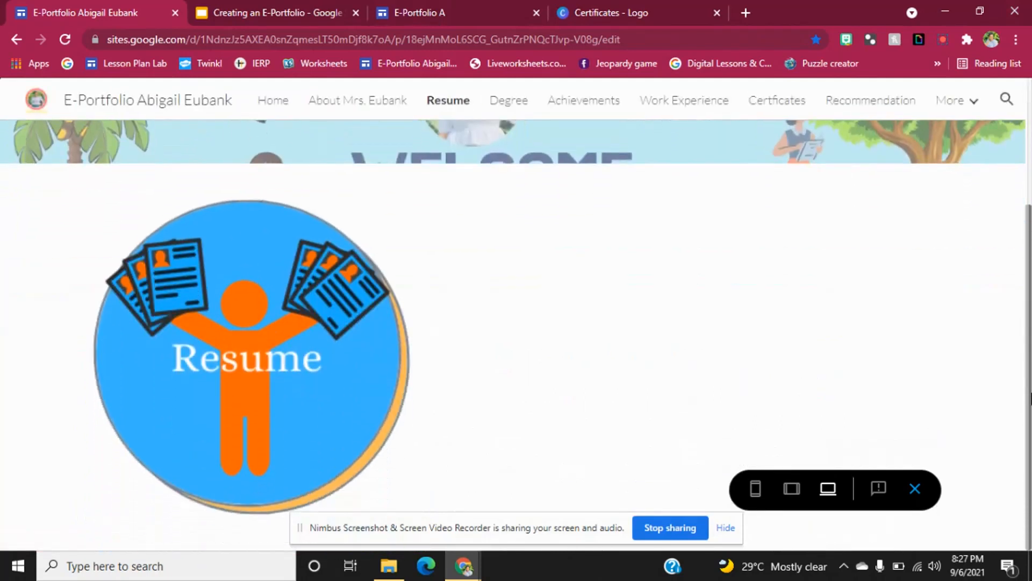
pyautogui.moveTo(1031, 197); pyautogui.dragTo(1031, 75)
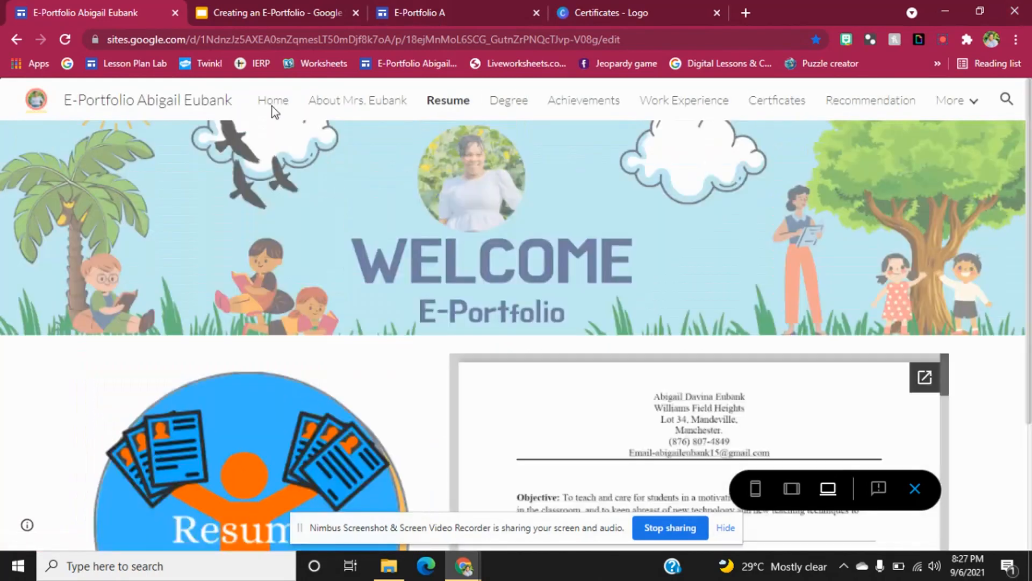
pyautogui.click(272, 104)
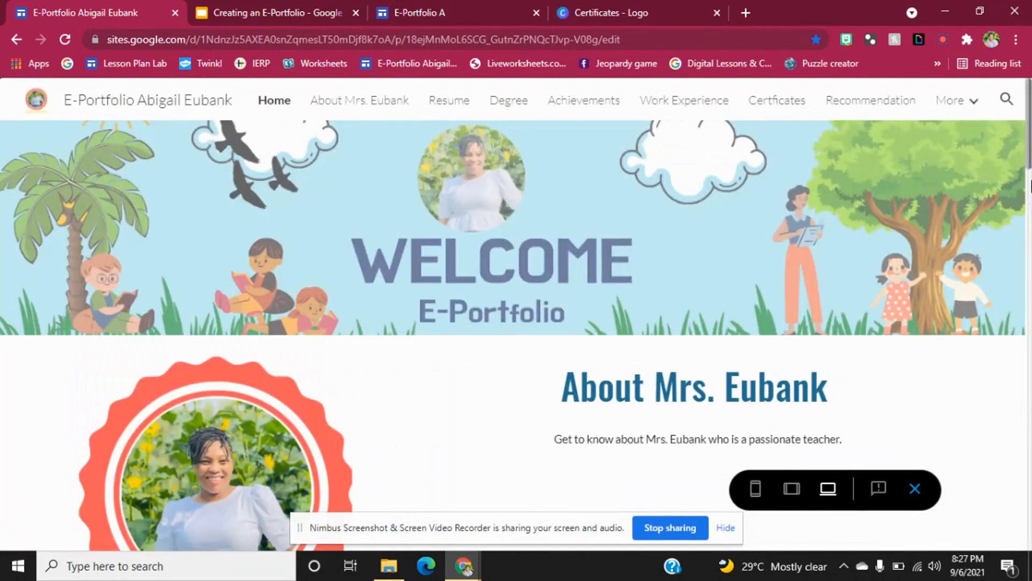
pyautogui.moveTo(1030, 158); pyautogui.dragTo(1031, 277)
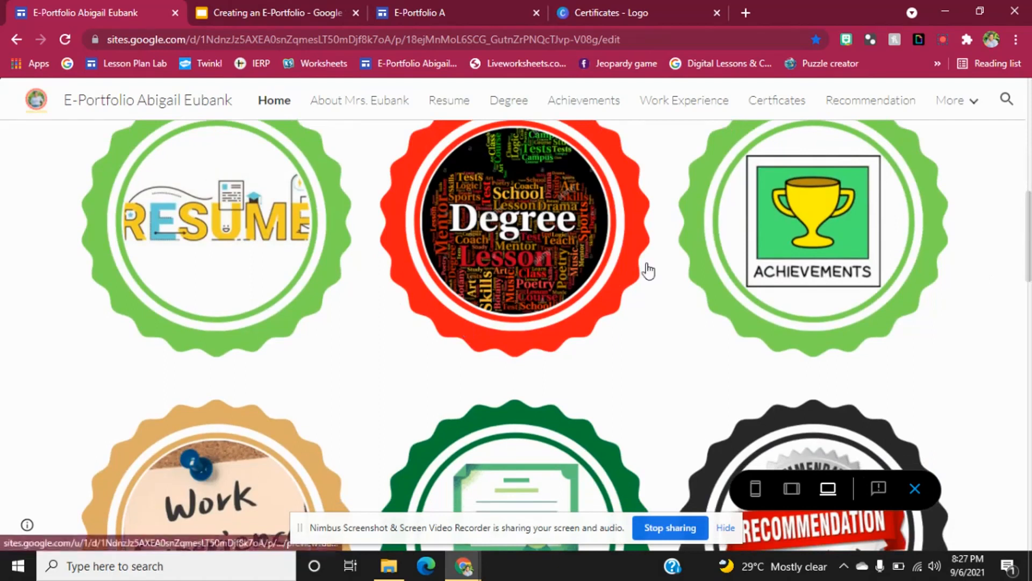
pyautogui.moveTo(1030, 245); pyautogui.dragTo(1031, 153)
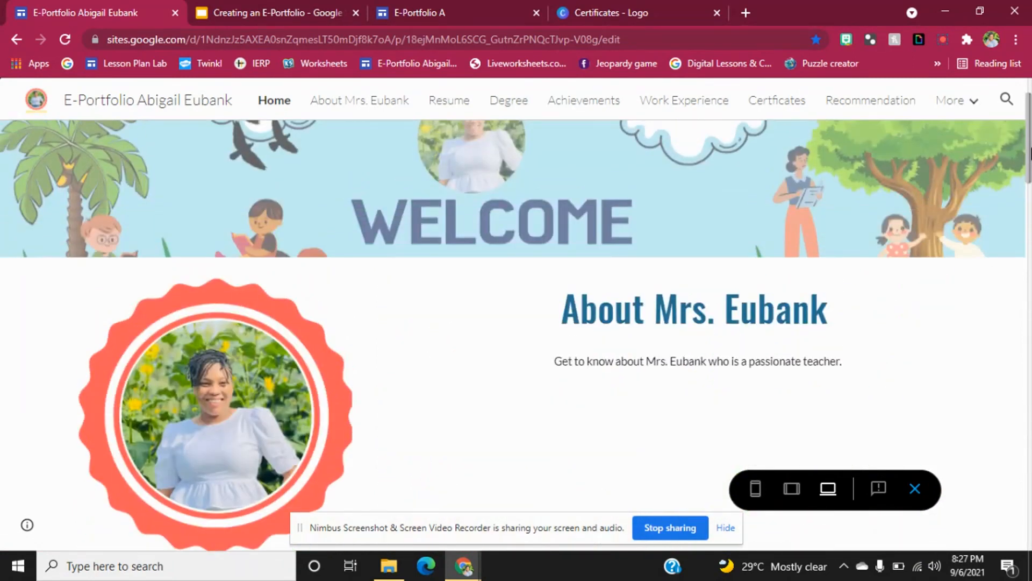
pyautogui.moveTo(1030, 125); pyautogui.dragTo(1031, 119)
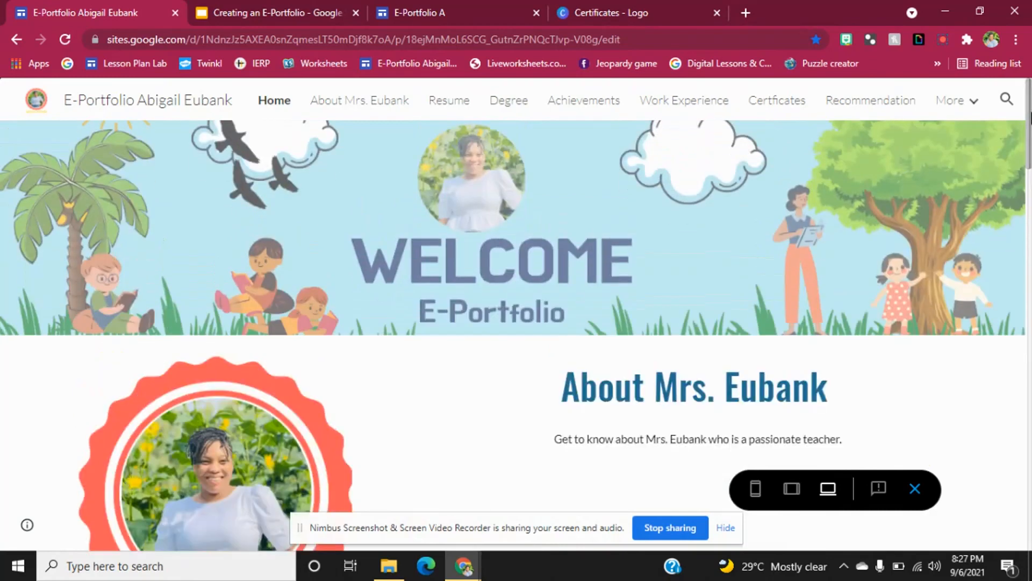
# View the More pages menu, exit preview, and go back to the E-Portfolio A editor
pyautogui.click(965, 108)
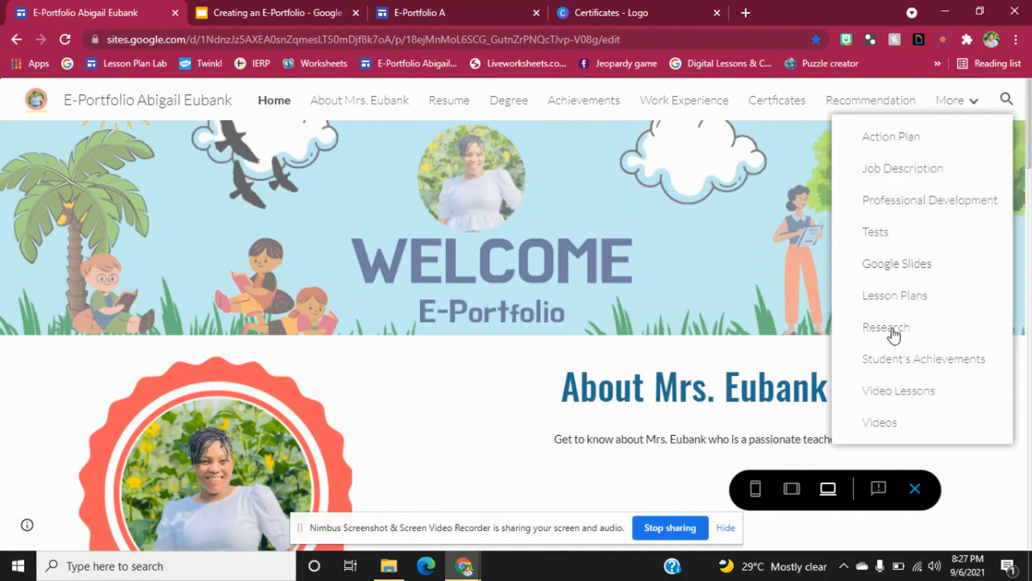
pyautogui.click(914, 488)
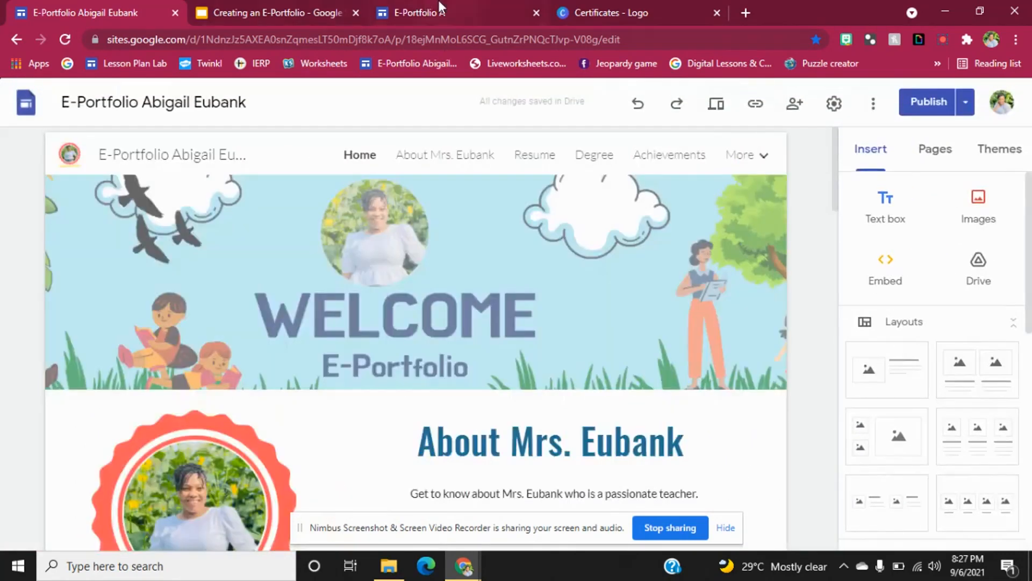
pyautogui.click(441, 7)
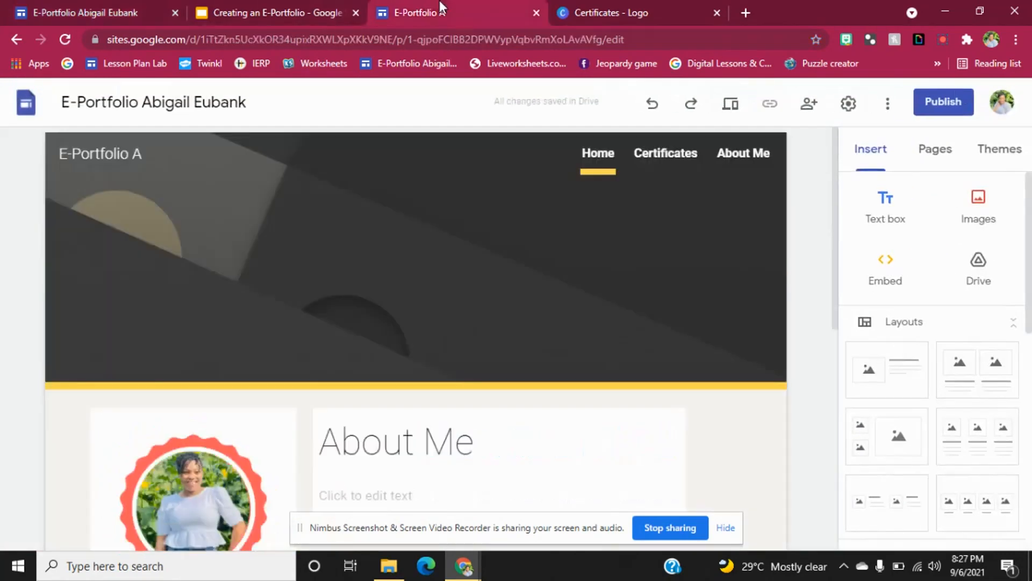